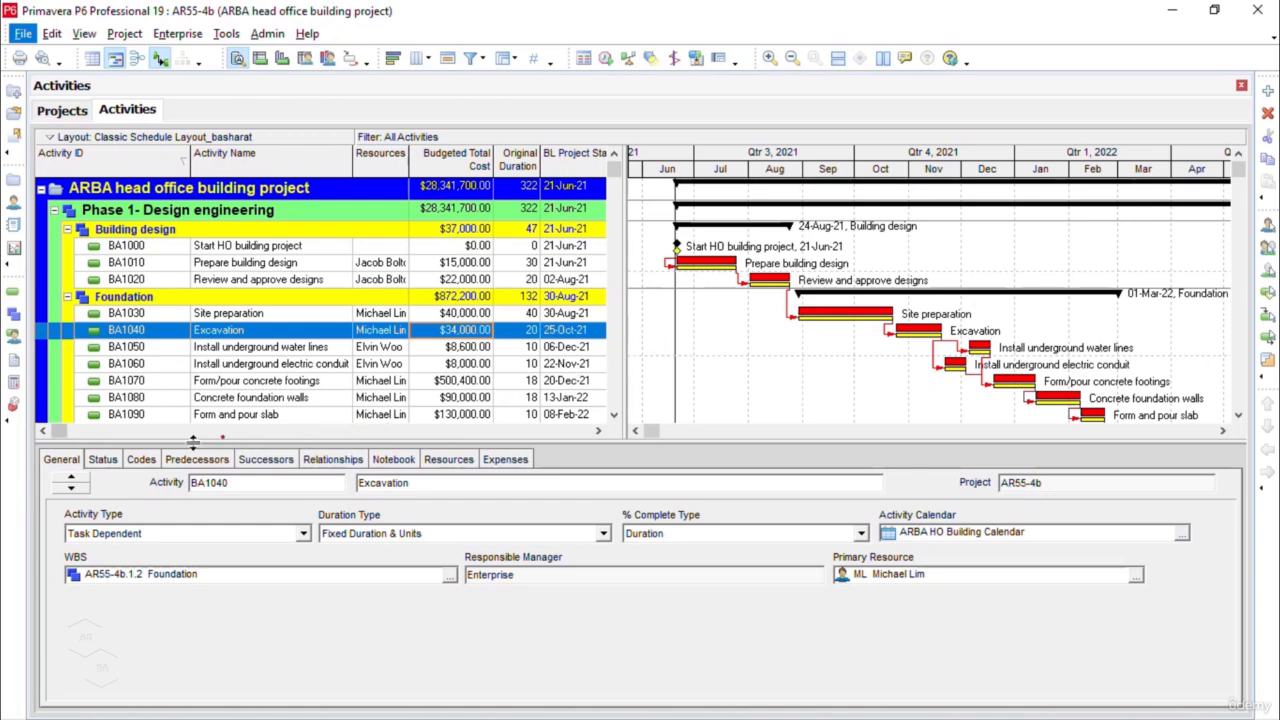
- Review the status details and resource assignments of the Excavation activity, and look over the available scheduling and progress-update commands
{"action": "left_click", "coordinate": [103, 459]}
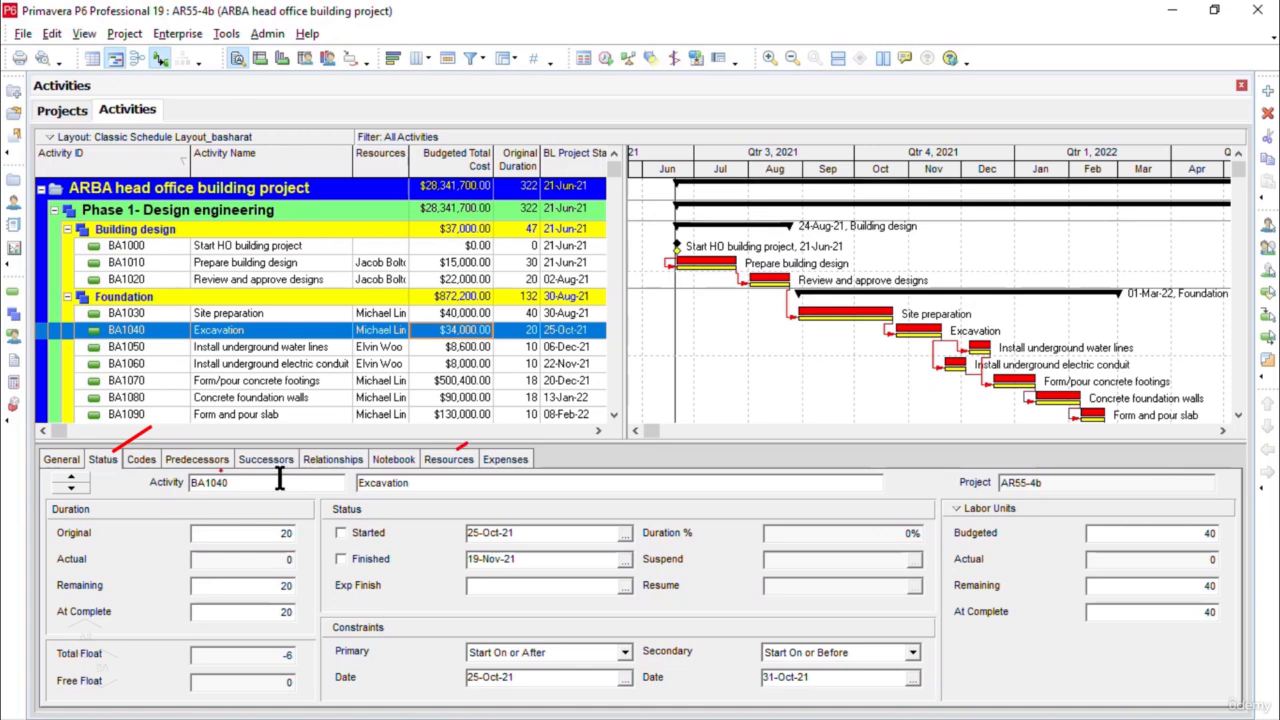
{"action": "left_click", "coordinate": [457, 461]}
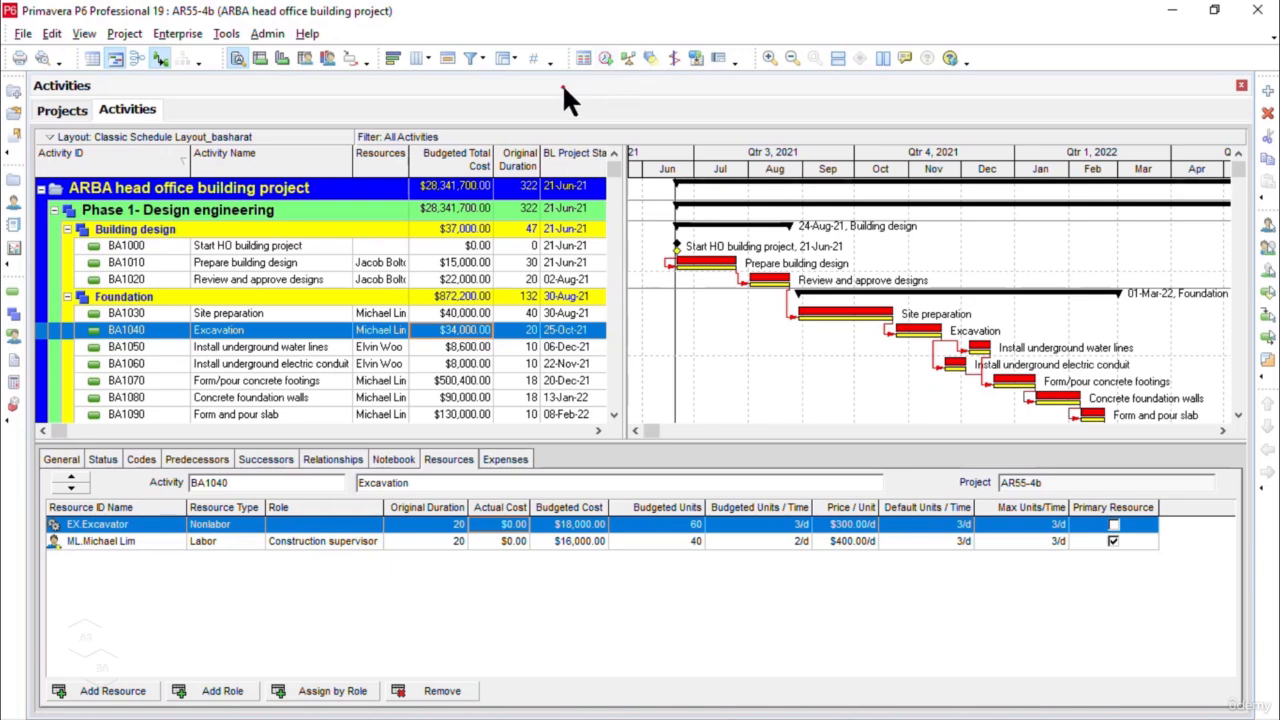
{"action": "key", "text": "F9"}
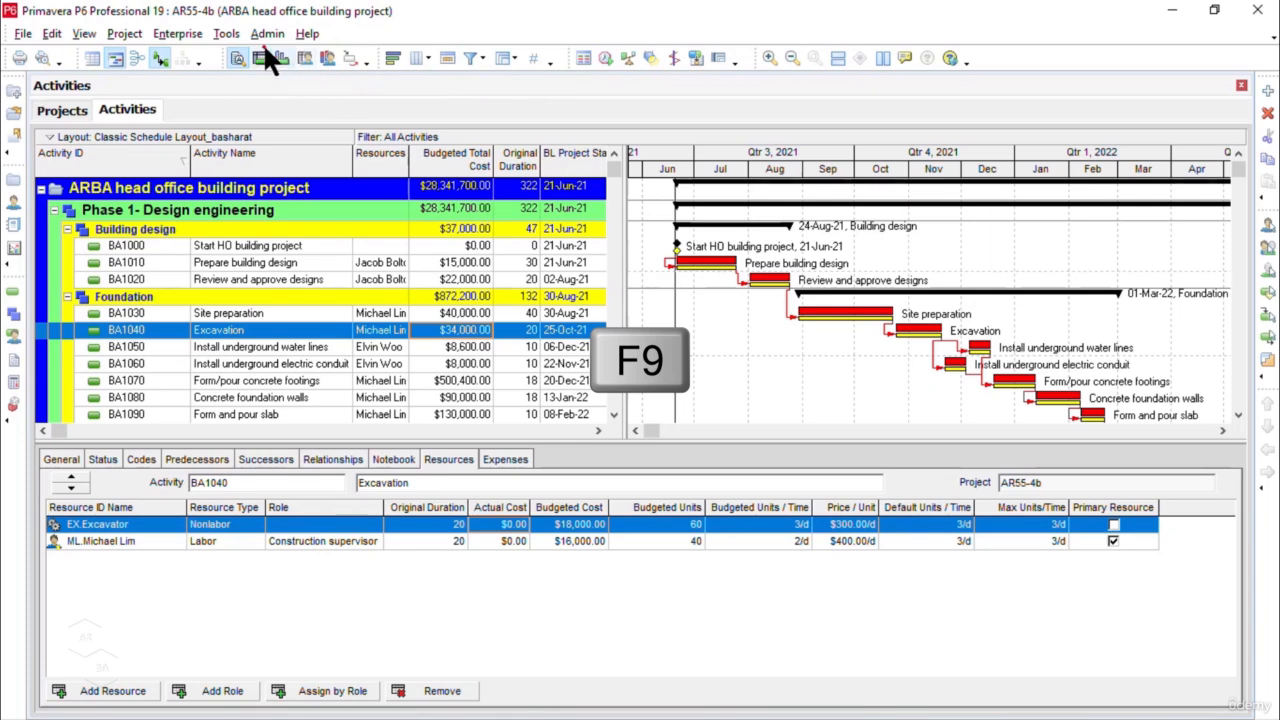
{"action": "left_click", "coordinate": [228, 33]}
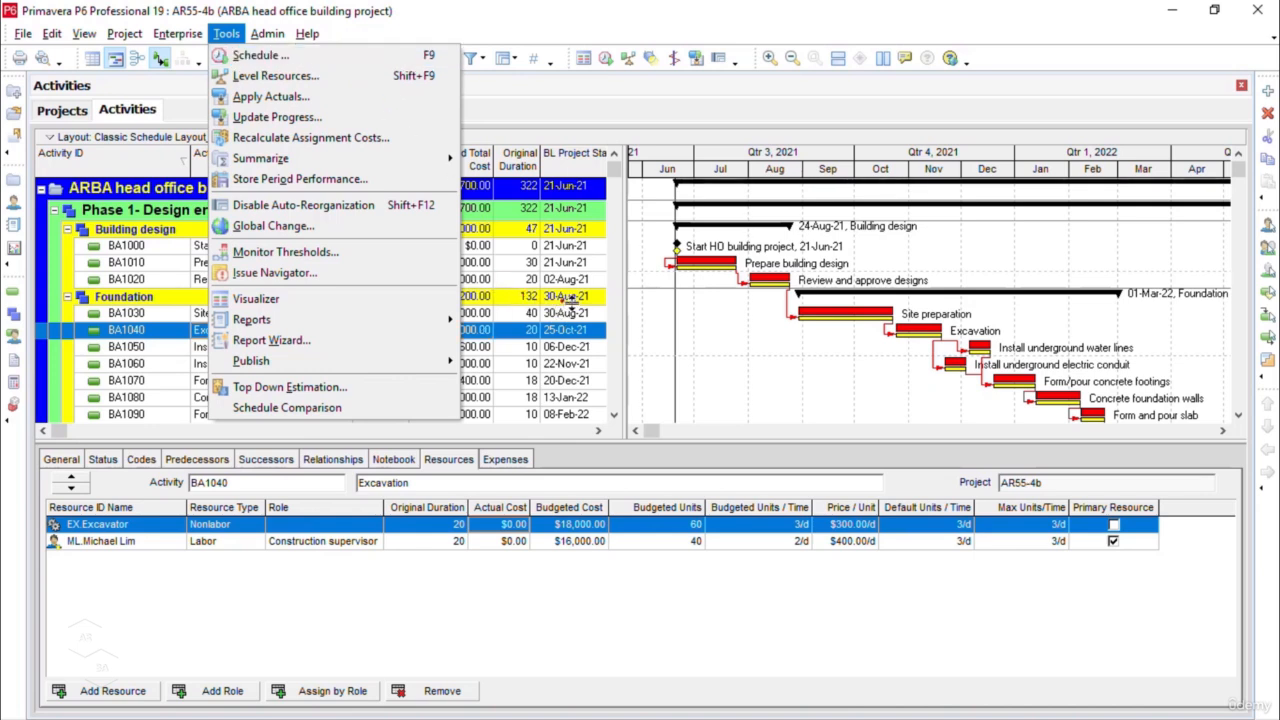
{"action": "left_click", "coordinate": [592, 342]}
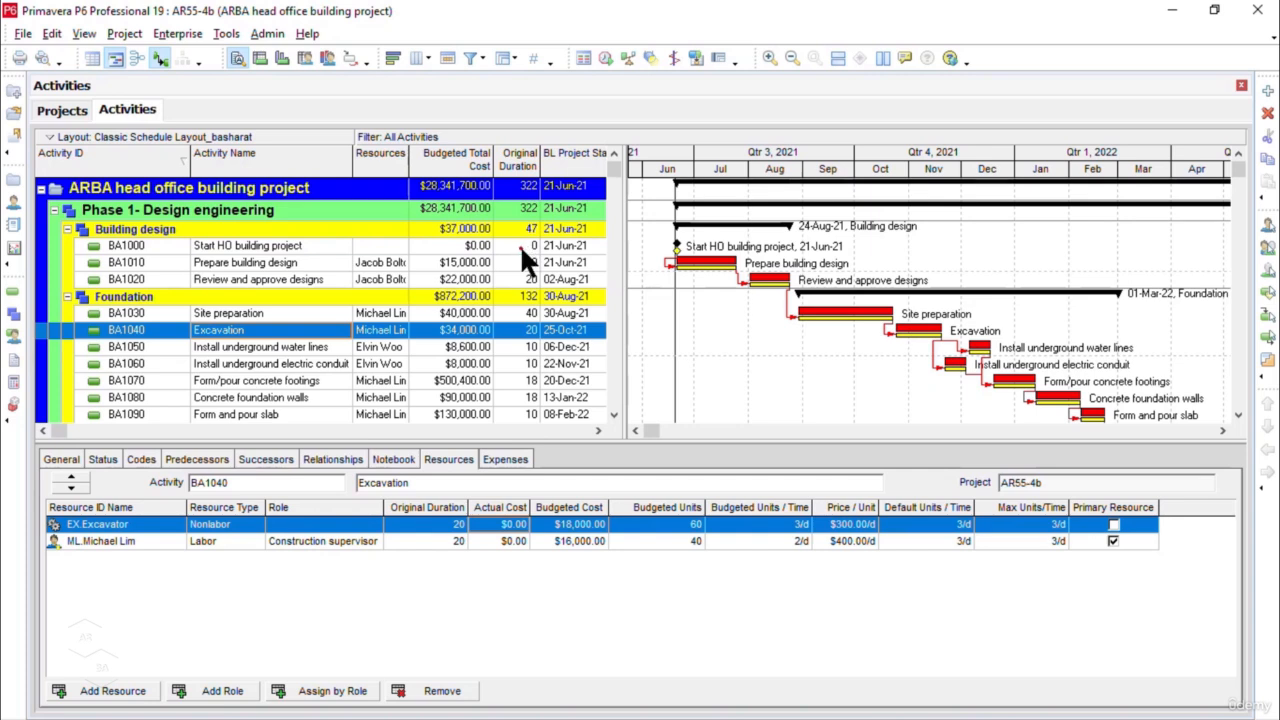
- Mark the Start HO building project milestone as started and finished on 21-Jun-21
{"action": "left_click", "coordinate": [598, 430]}
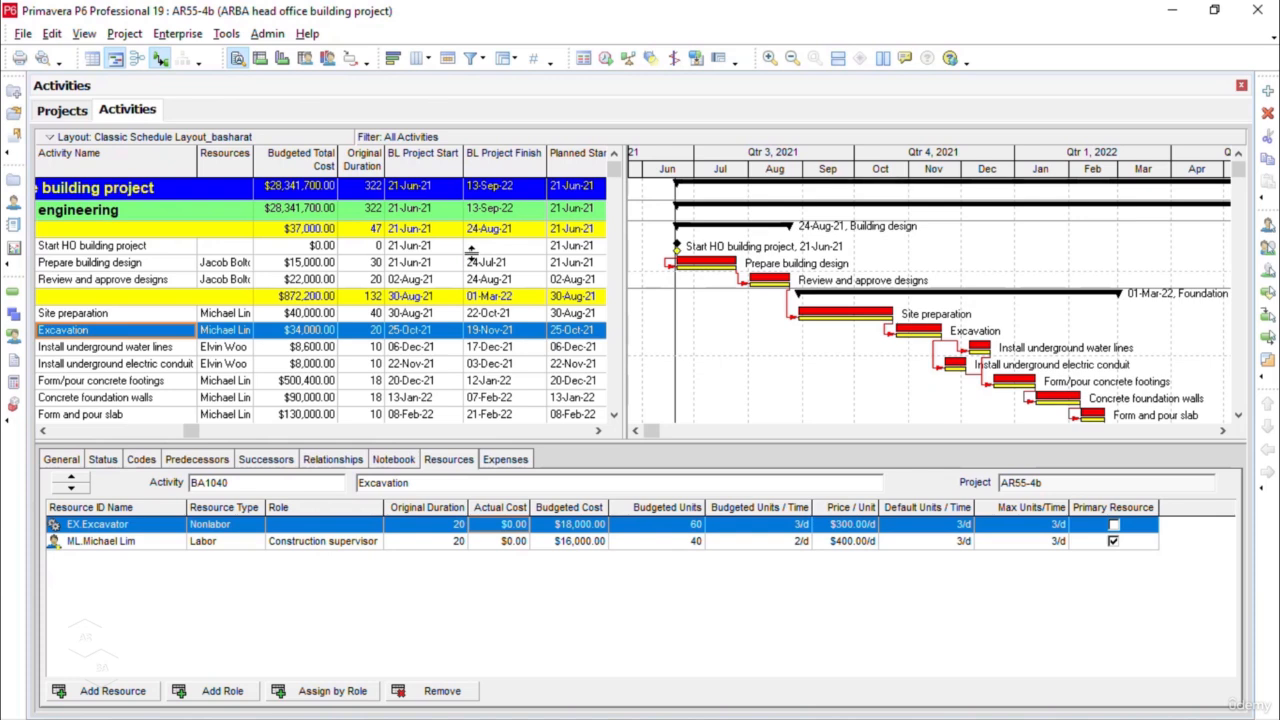
{"action": "left_click", "coordinate": [216, 249]}
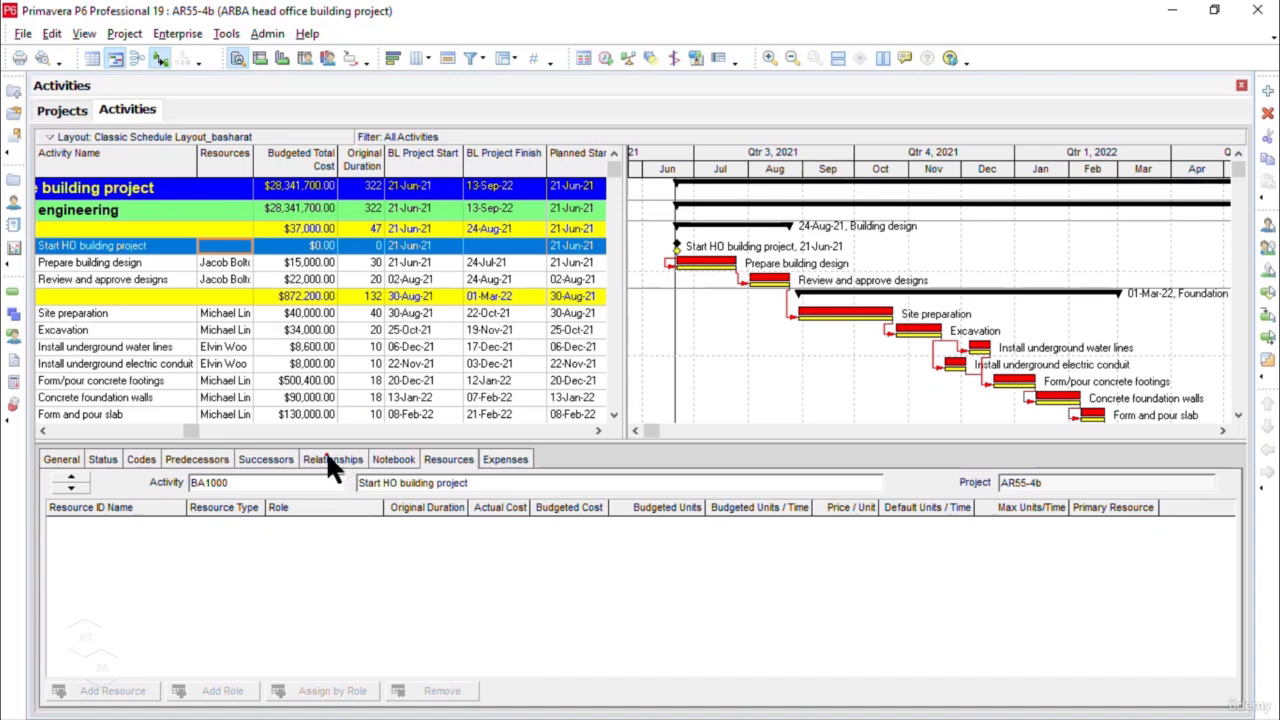
{"action": "left_click", "coordinate": [111, 459]}
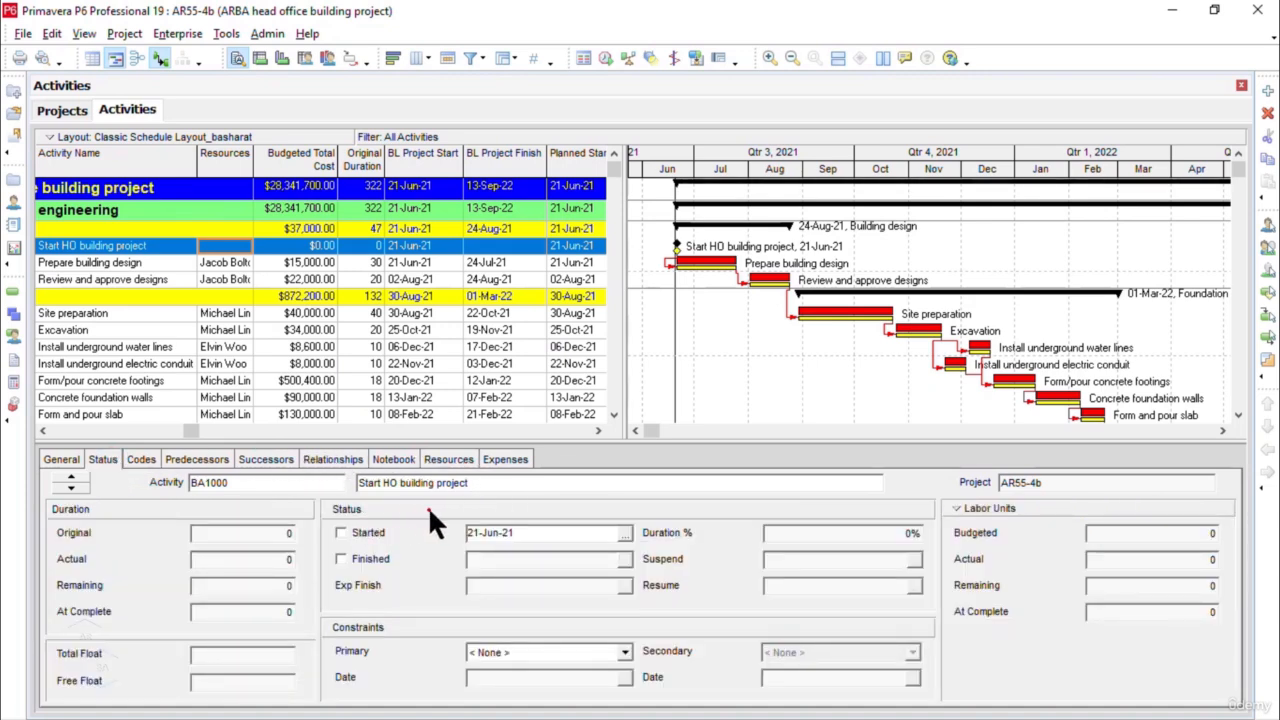
{"action": "left_click", "coordinate": [356, 532]}
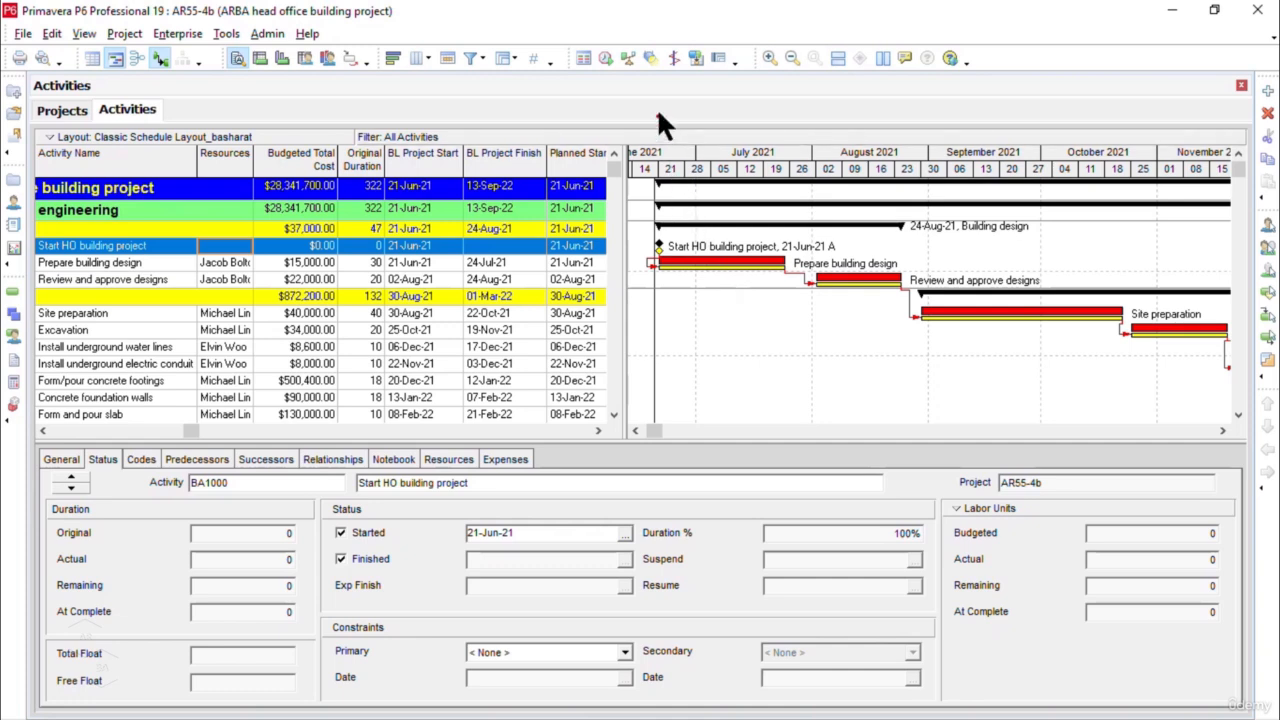
- Turn on the Progress Spotlight to highlight the activities due in the reporting period, and select the Prepare building design activity
{"action": "left_click", "coordinate": [651, 56]}
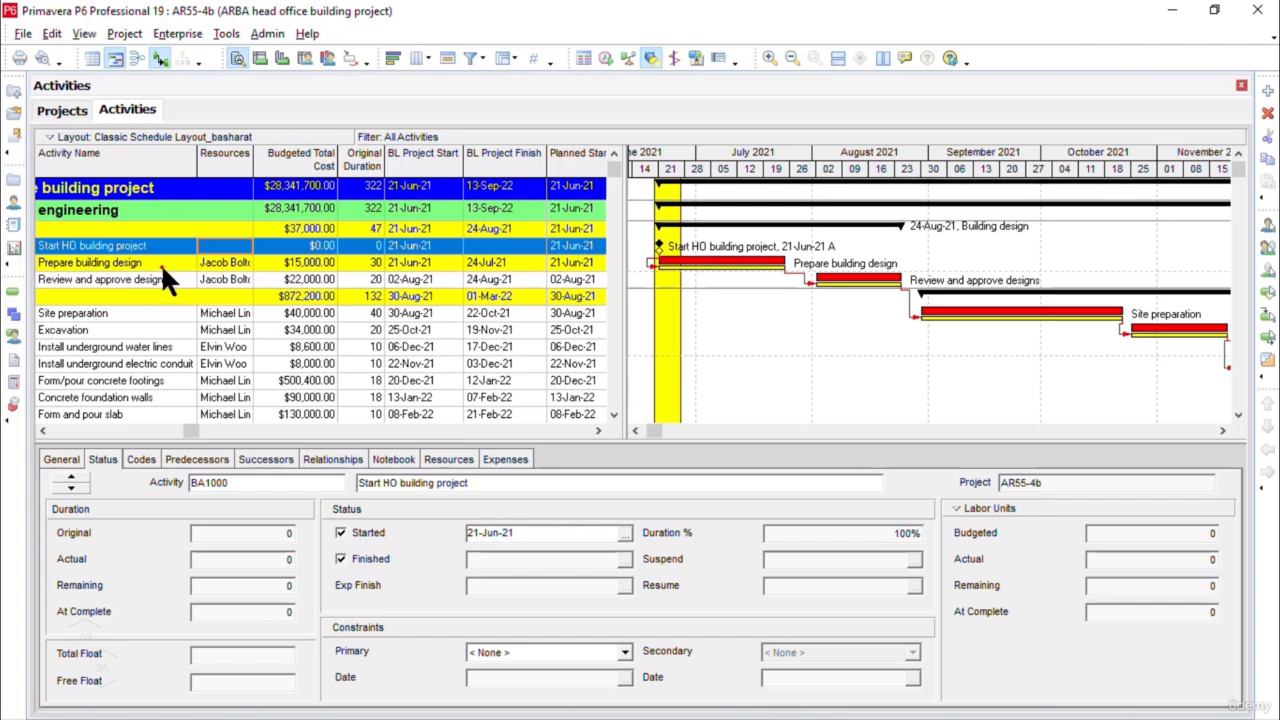
{"action": "left_click", "coordinate": [656, 56]}
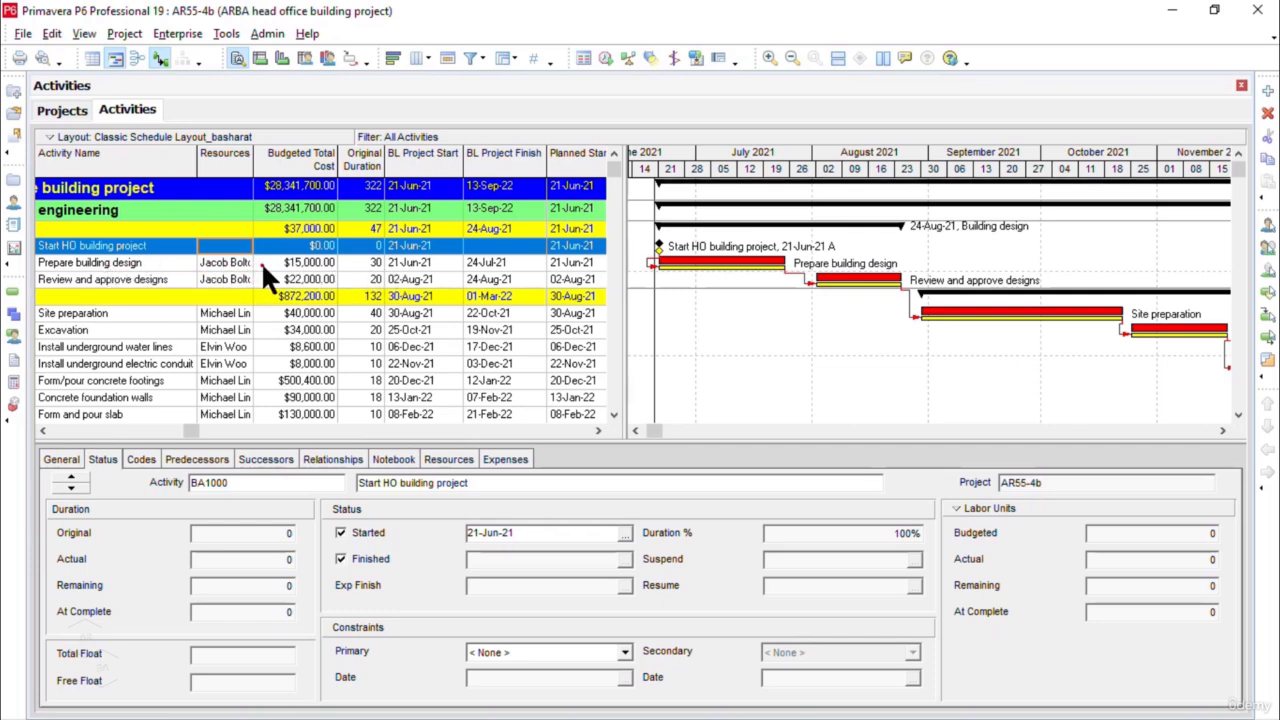
{"action": "left_click", "coordinate": [651, 58]}
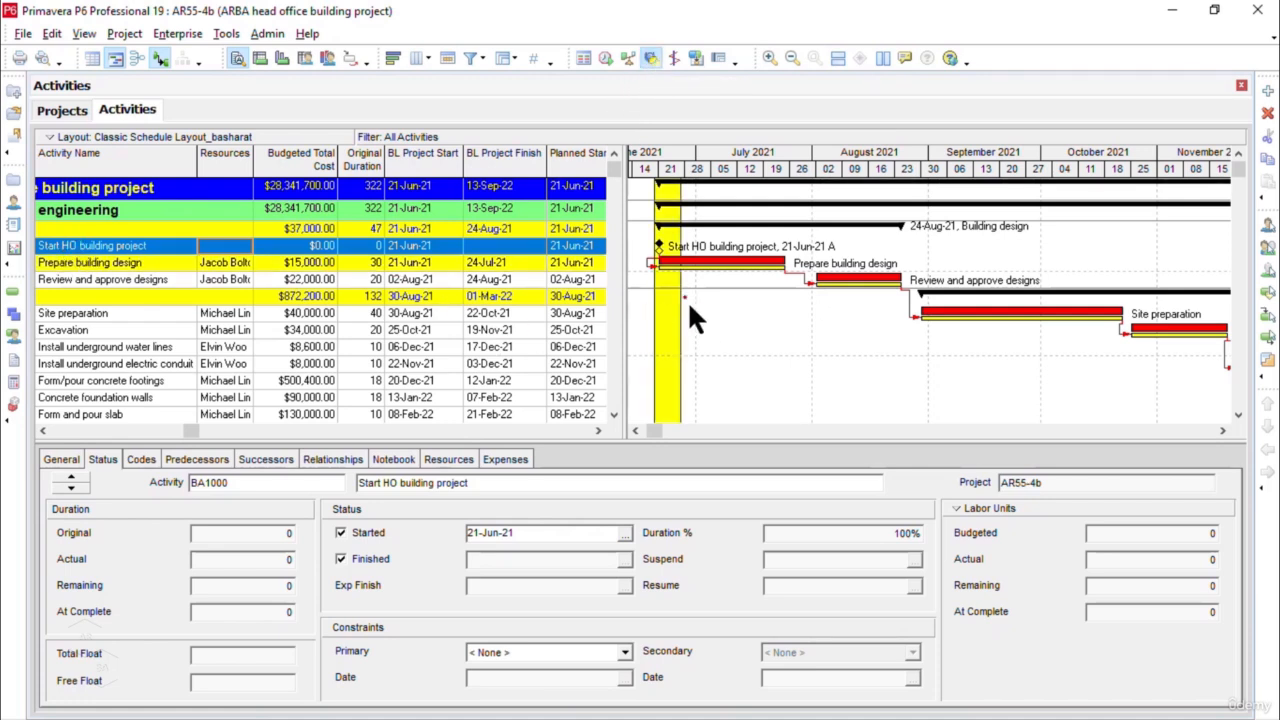
{"action": "left_click", "coordinate": [706, 326]}
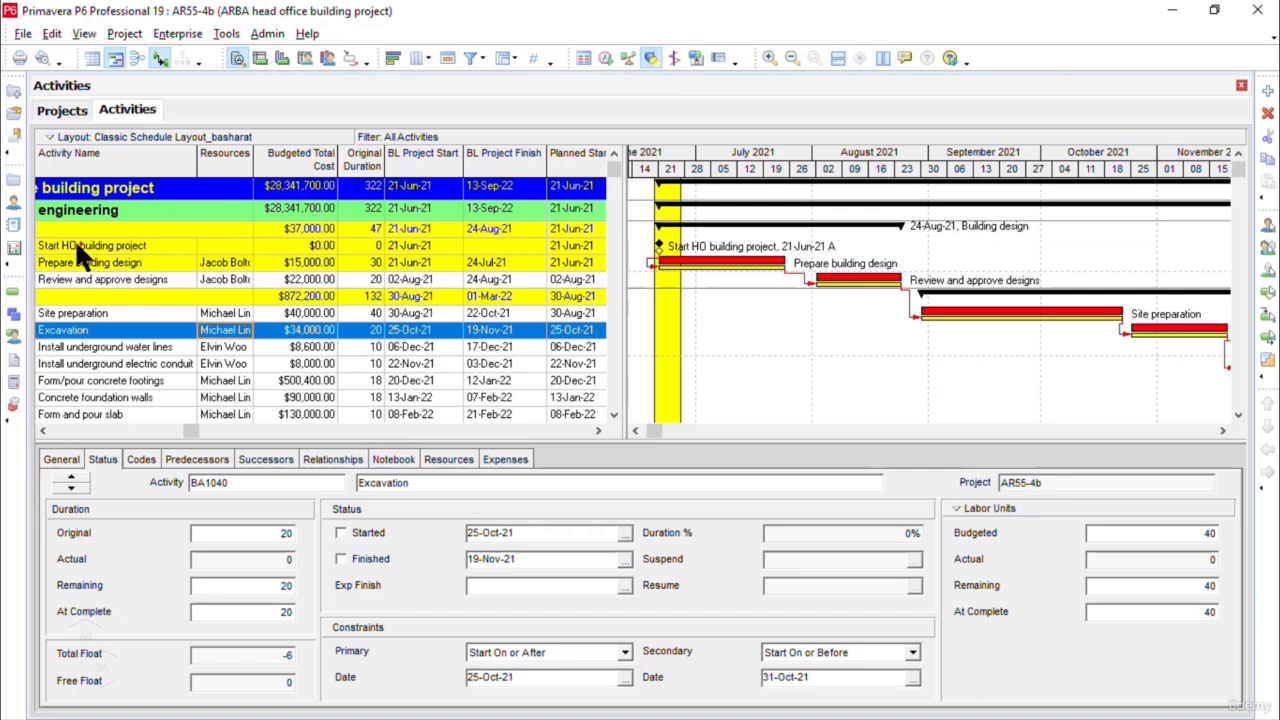
{"action": "left_click", "coordinate": [230, 246]}
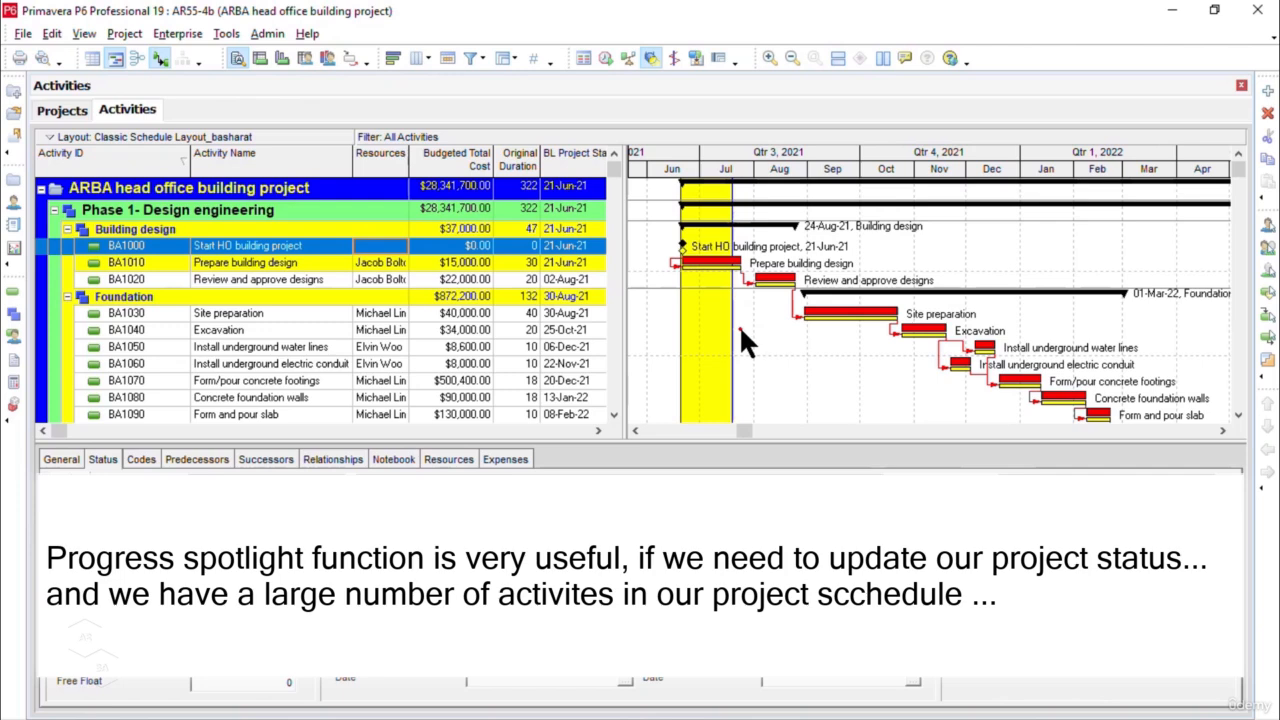
{"action": "left_click", "coordinate": [560, 260]}
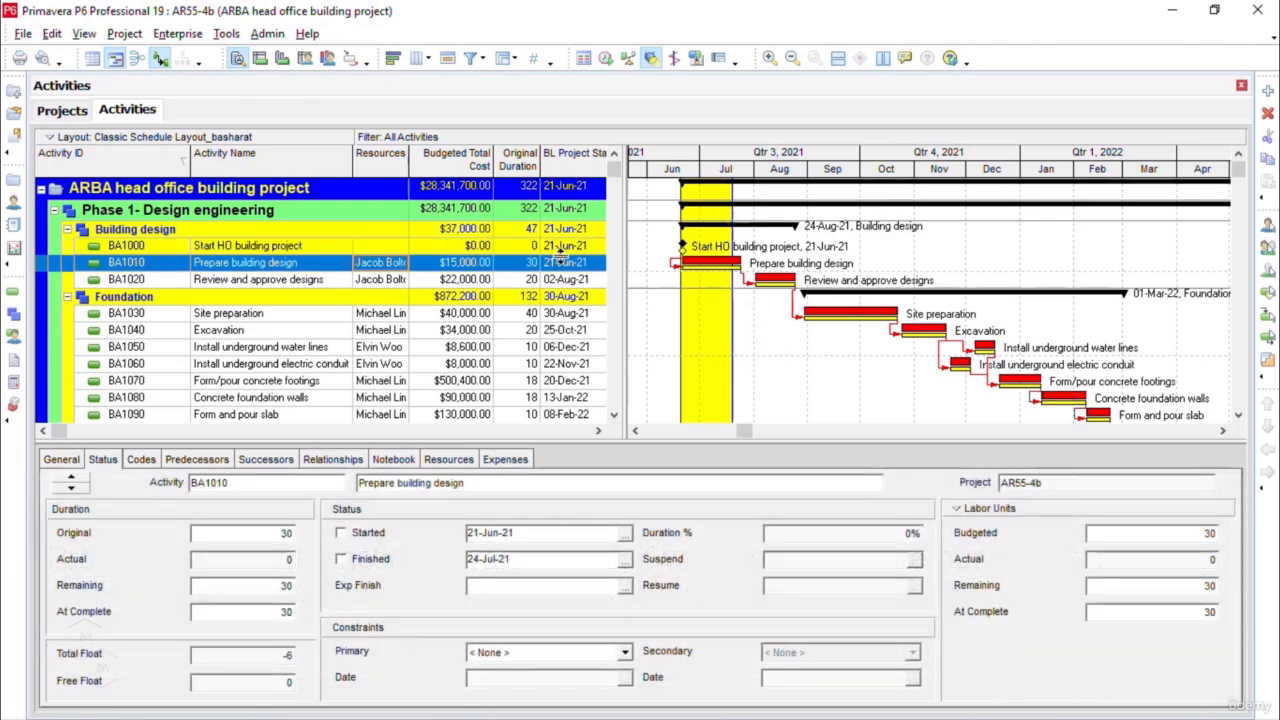
- Find Activity Status among the available columns and add it to the activity table's selected columns
{"action": "left_click", "coordinate": [420, 60]}
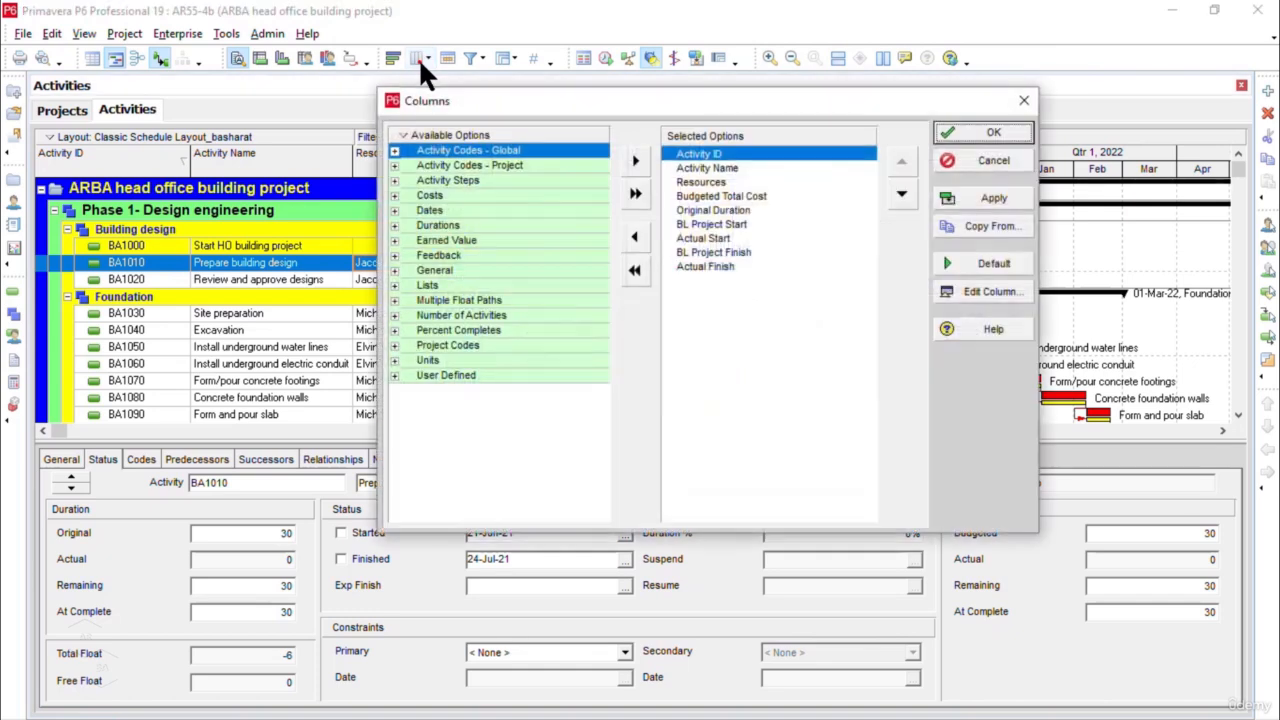
{"action": "right_click", "coordinate": [526, 134]}
{"action": "left_click", "coordinate": [474, 156]}
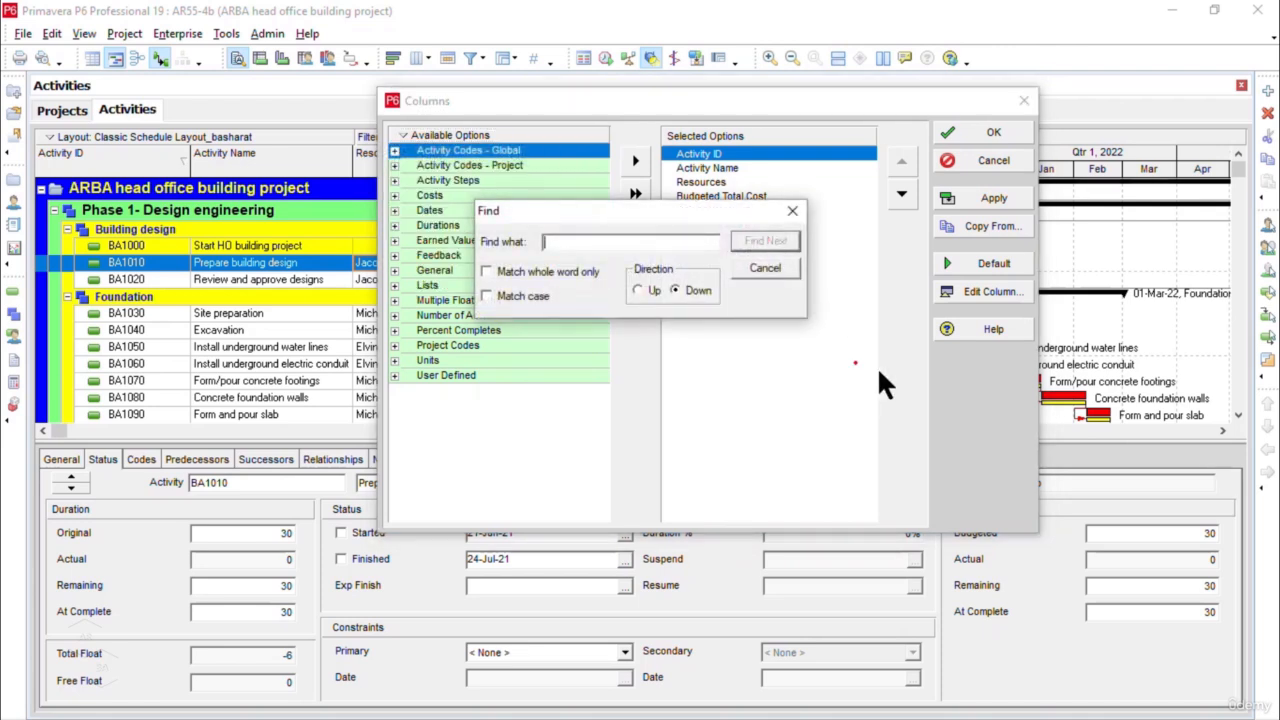
{"action": "type", "text": "activity status"}
{"action": "left_click", "coordinate": [765, 242]}
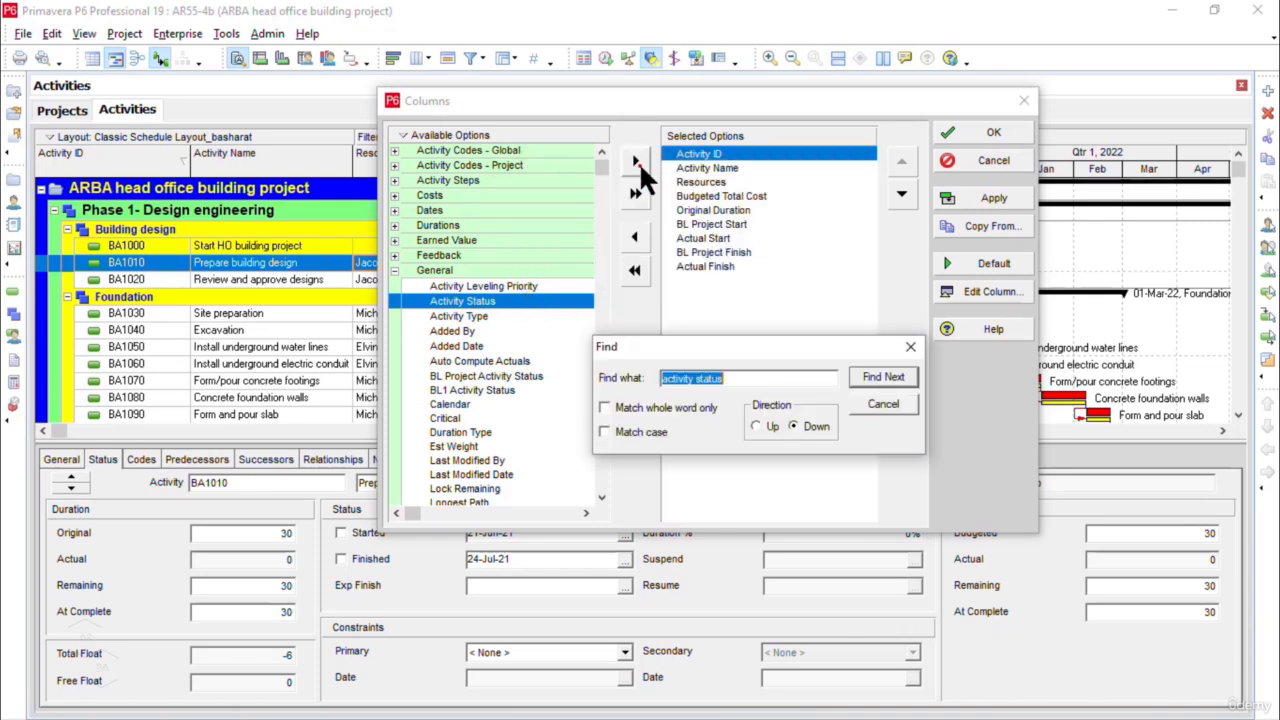
{"action": "left_click", "coordinate": [639, 162]}
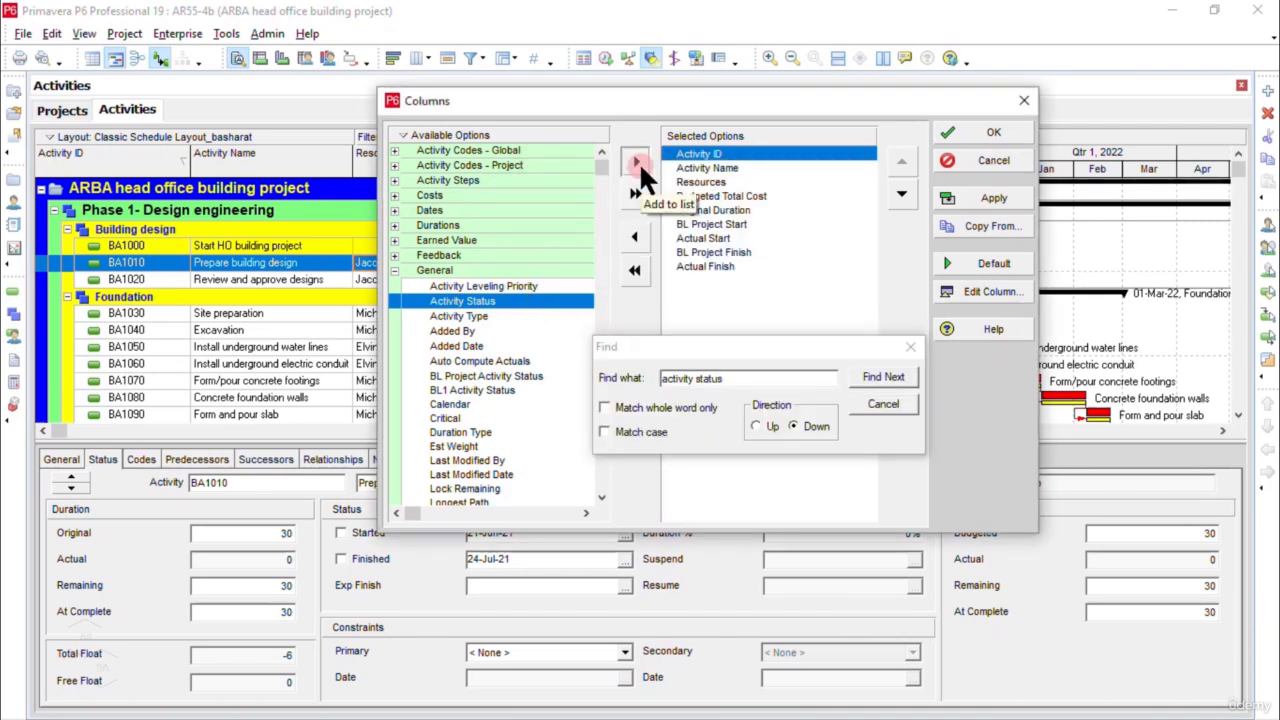
{"action": "left_click", "coordinate": [636, 162]}
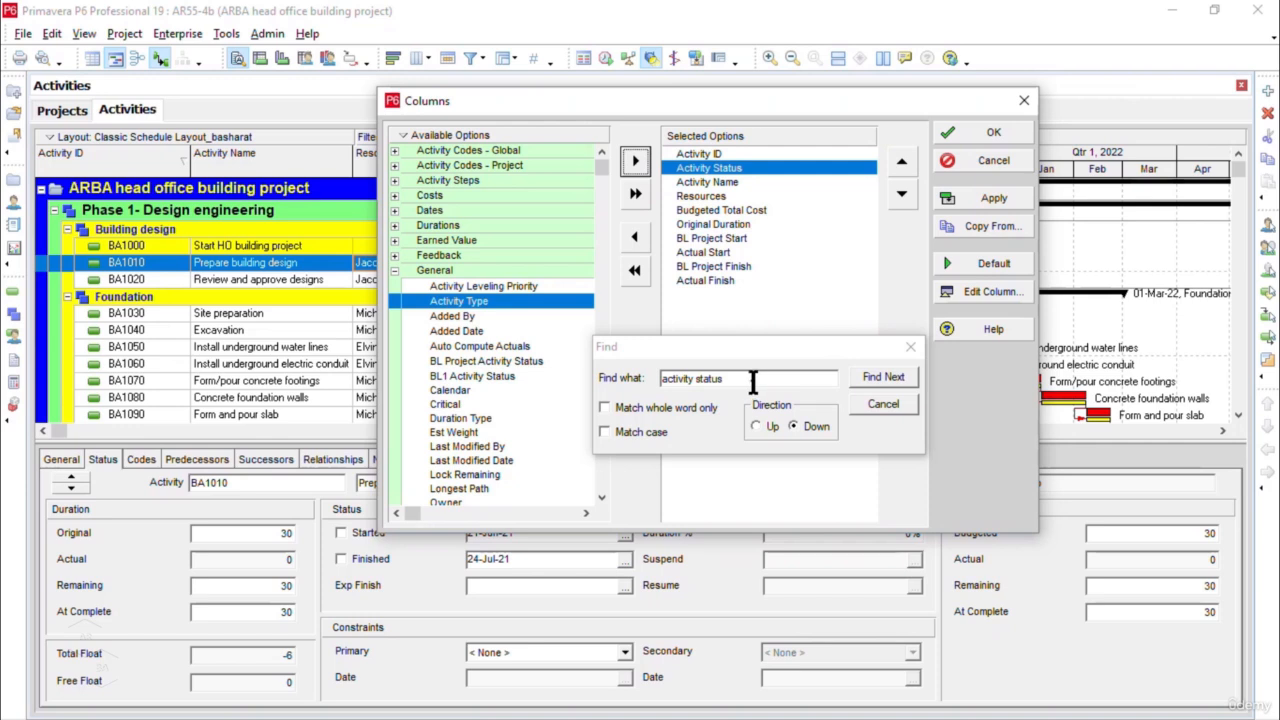
- Find Percent Complete Type among the available columns and add it to the selected columns after Activity Status
{"action": "left_click_drag", "start_coordinate": [753, 381], "coordinate": [644, 383]}
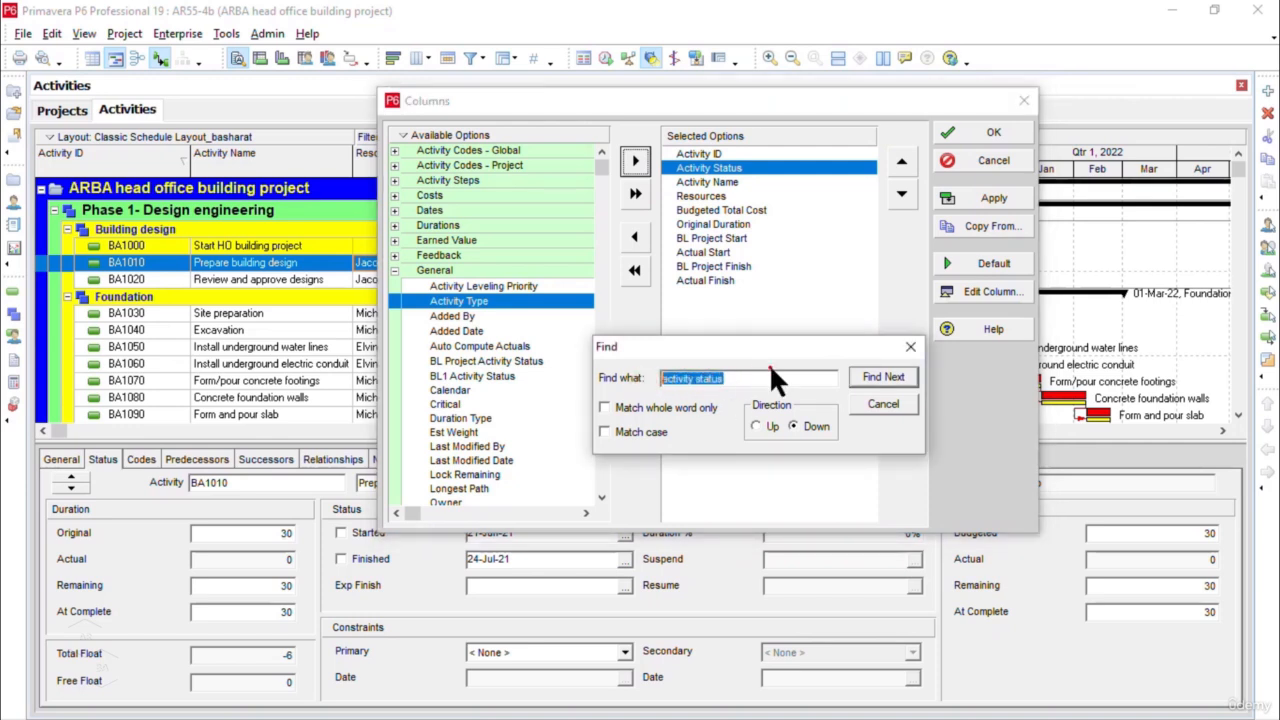
{"action": "type", "text": "per"}
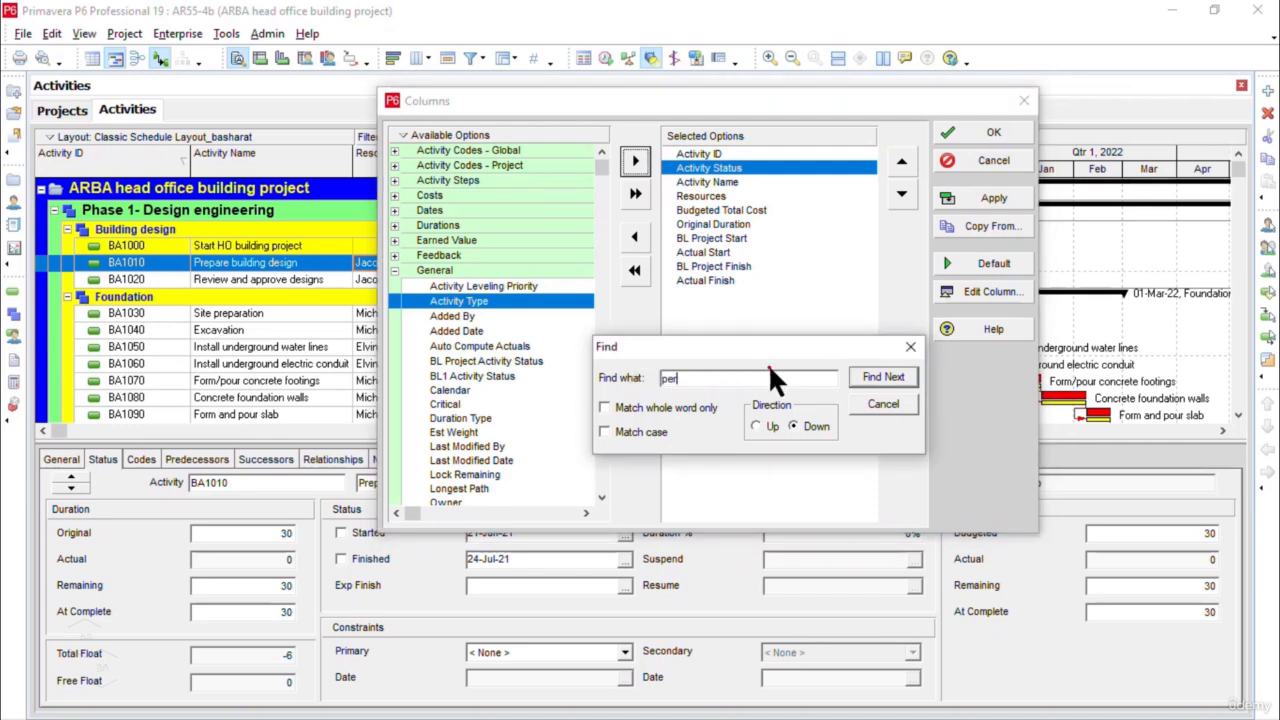
{"action": "type", "text": "cent complete type"}
{"action": "left_click", "coordinate": [880, 377]}
{"action": "left_click", "coordinate": [879, 376]}
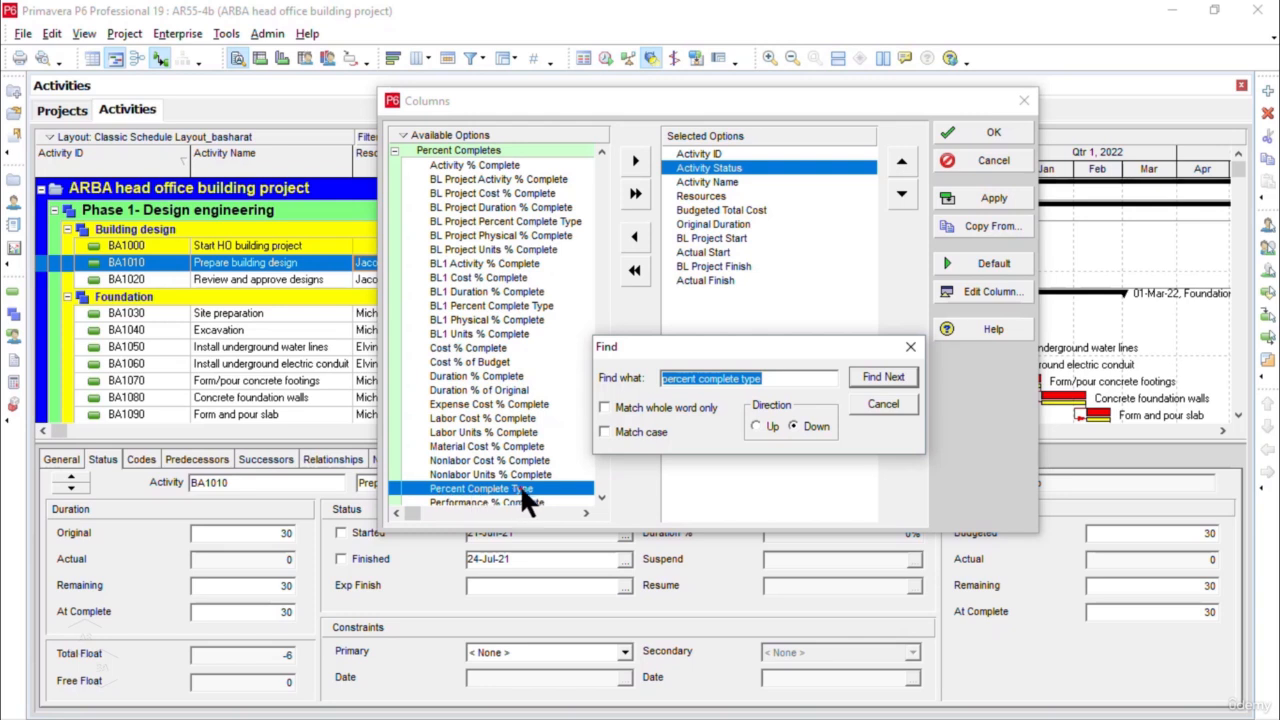
{"action": "left_click", "coordinate": [912, 347]}
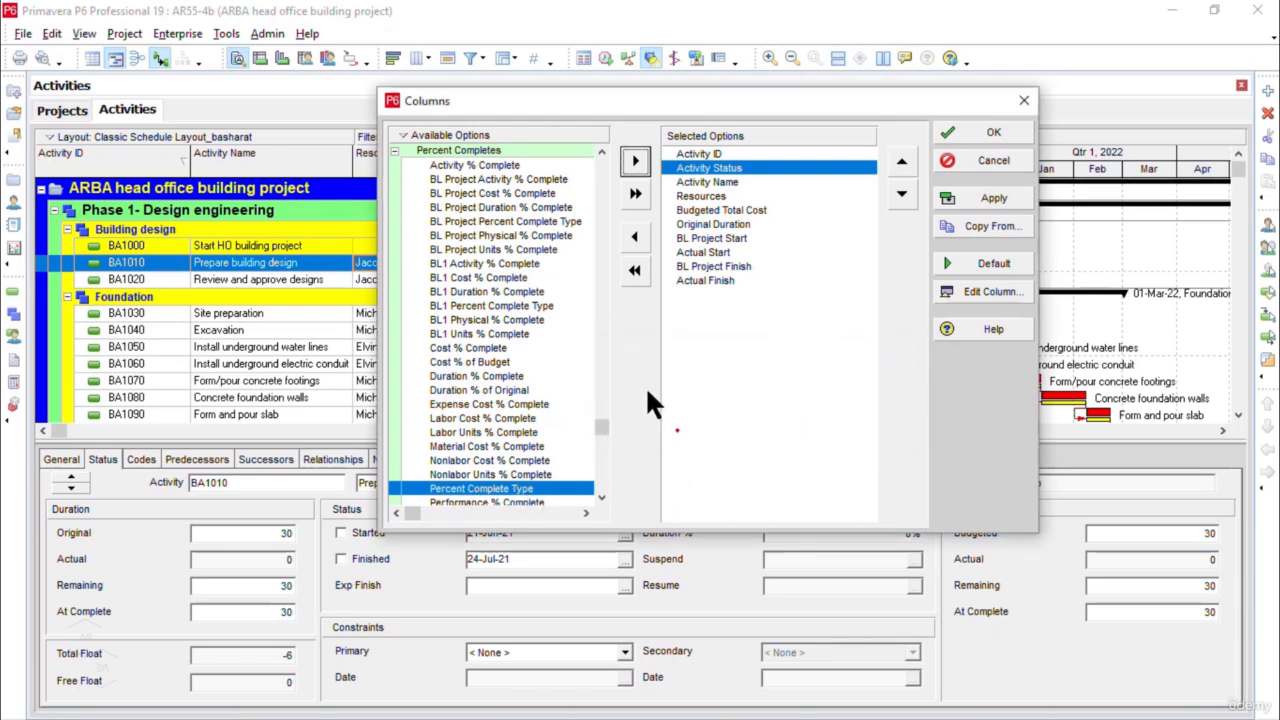
{"action": "left_click", "coordinate": [634, 161]}
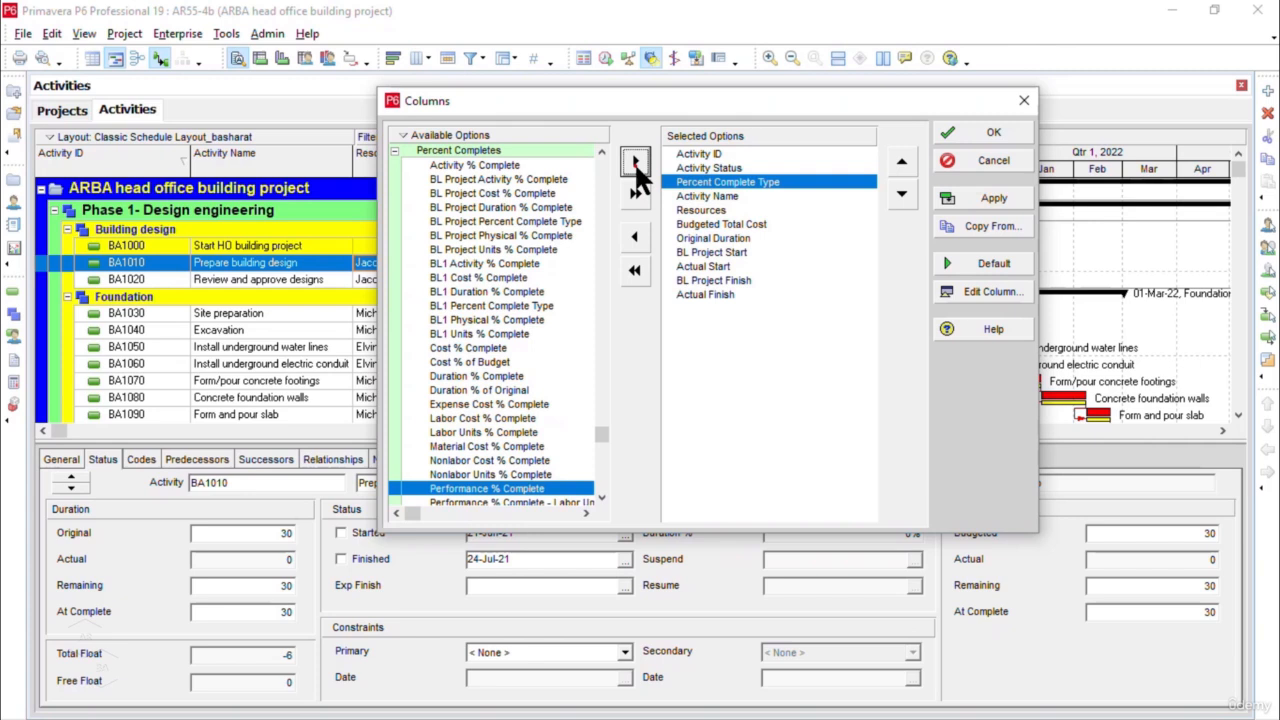
- Move the Activity Name column ahead of Activity Status so it directly follows Activity ID
{"action": "left_click", "coordinate": [731, 196]}
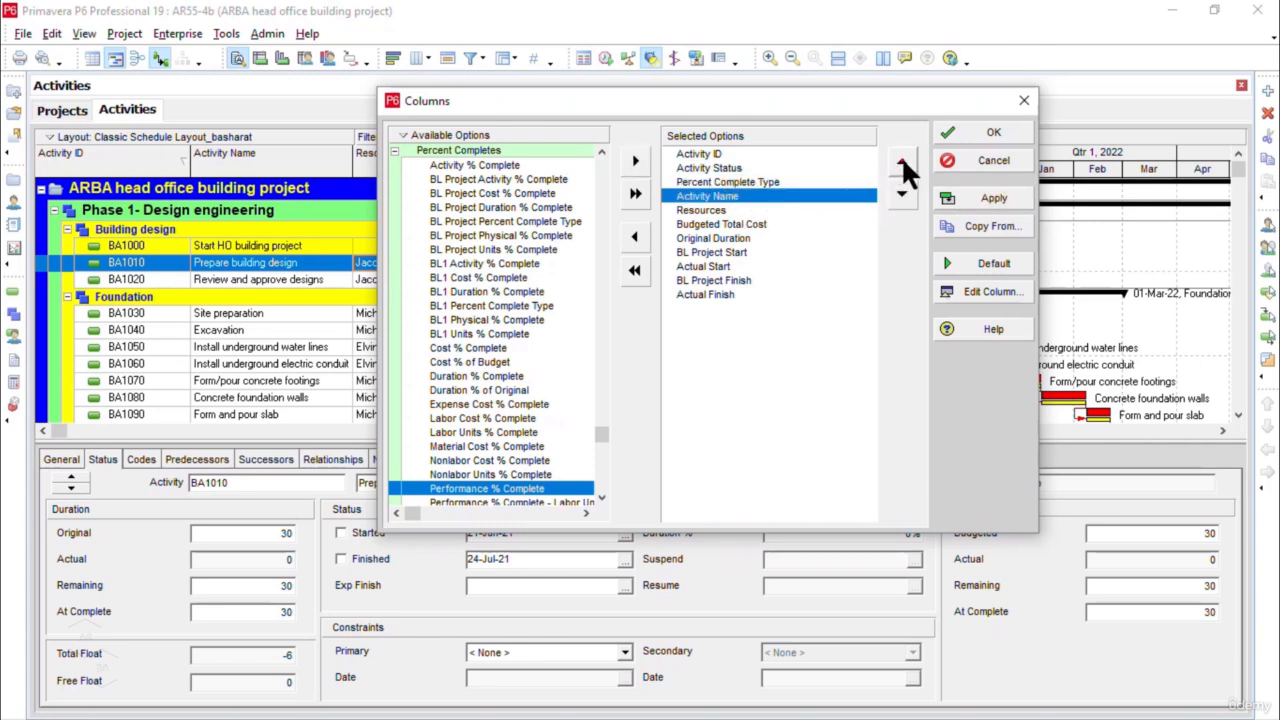
{"action": "left_click", "coordinate": [901, 160]}
{"action": "left_click", "coordinate": [901, 160]}
- Move the Resources column to the end of the selected columns, after Actual Finish
{"action": "left_click", "coordinate": [728, 222]}
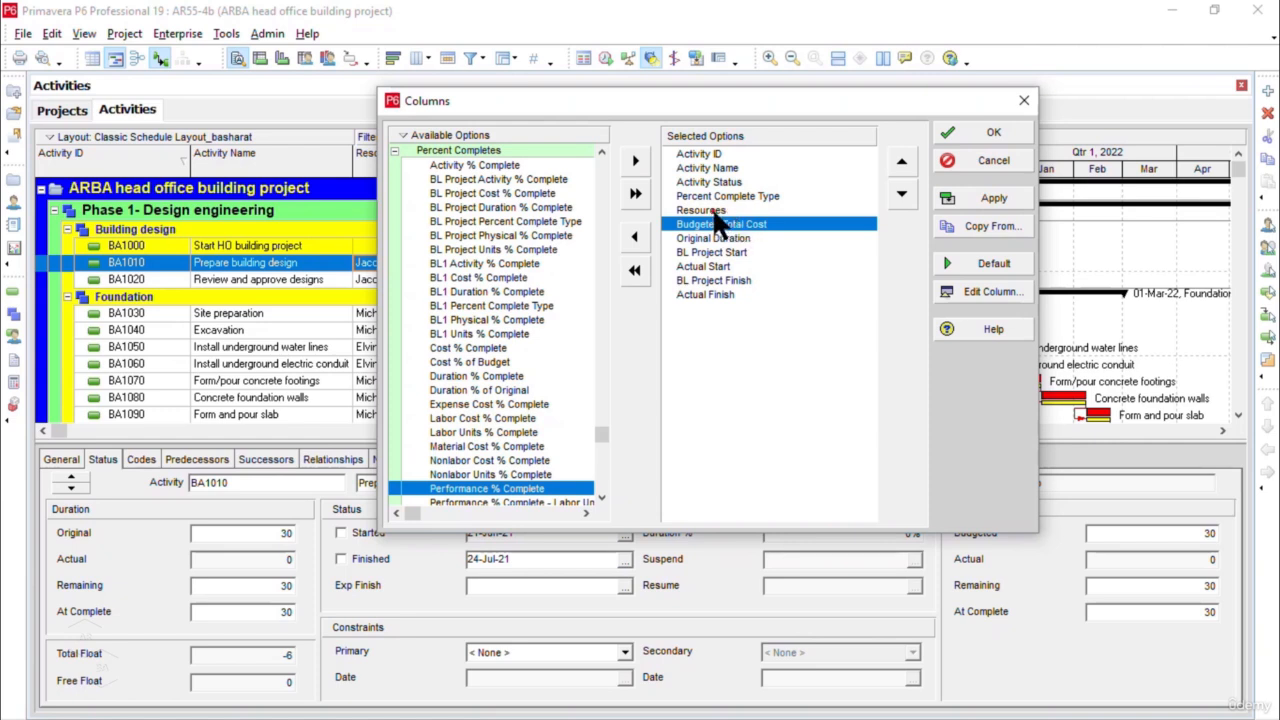
{"action": "left_click", "coordinate": [730, 211]}
{"action": "left_click", "coordinate": [908, 198]}
{"action": "left_click", "coordinate": [908, 198]}
{"action": "left_click", "coordinate": [908, 198]}
{"action": "left_click", "coordinate": [908, 198]}
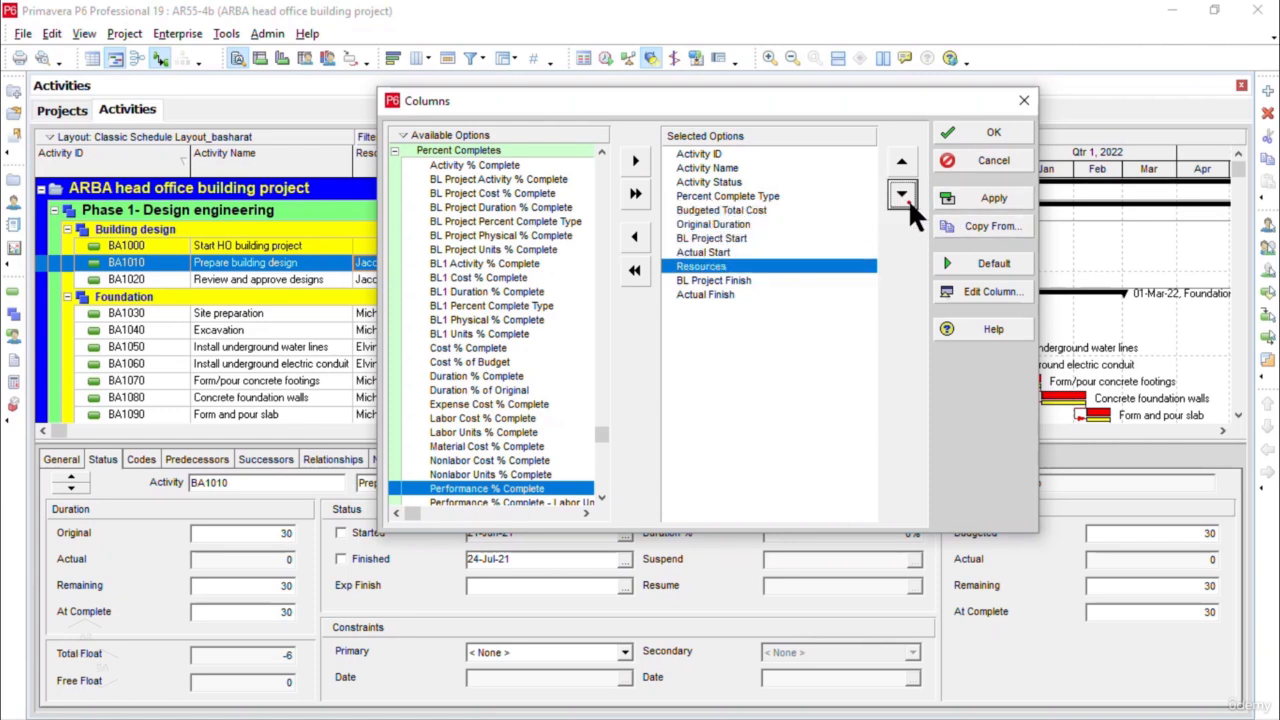
{"action": "left_click", "coordinate": [908, 198]}
{"action": "left_click", "coordinate": [908, 198]}
- Move the Budgeted Total Cost column to the very end, after Resources, and apply the new column arrangement to the activity table
{"action": "left_click", "coordinate": [759, 205]}
{"action": "left_click", "coordinate": [905, 195]}
{"action": "left_click", "coordinate": [905, 195]}
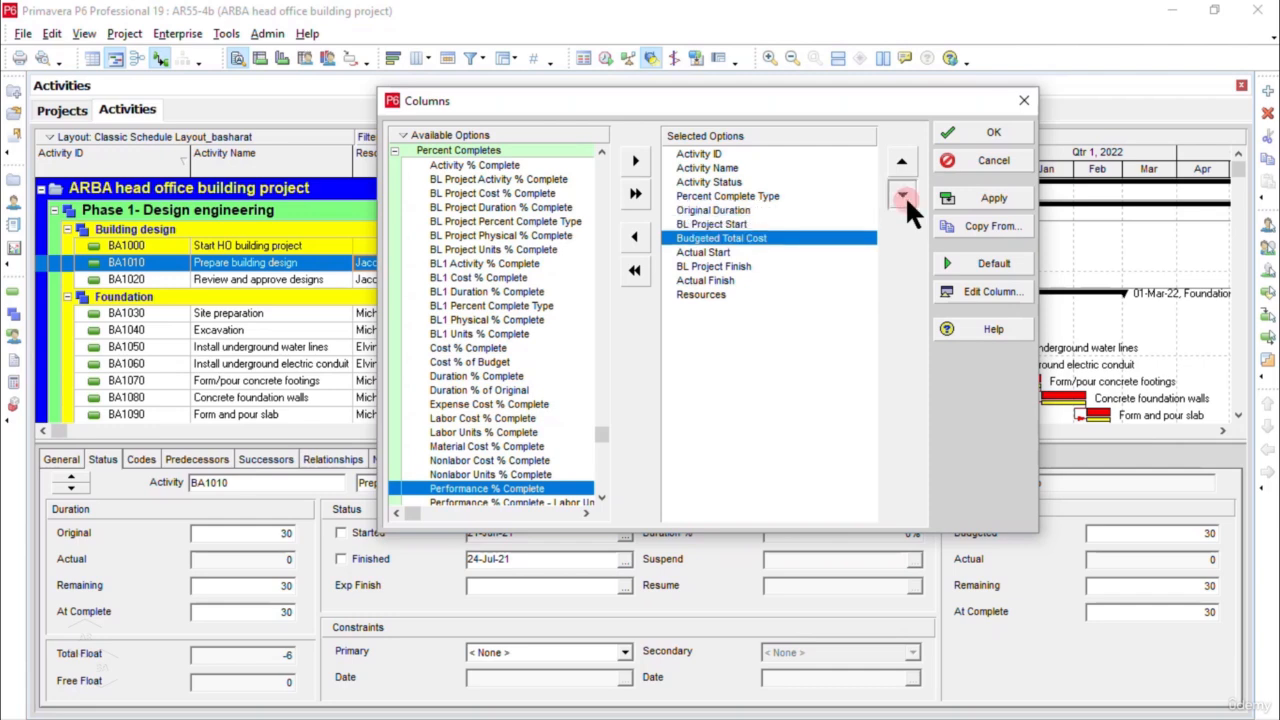
{"action": "left_click", "coordinate": [905, 195]}
{"action": "left_click", "coordinate": [905, 195]}
{"action": "left_click", "coordinate": [905, 195]}
{"action": "left_click", "coordinate": [905, 195]}
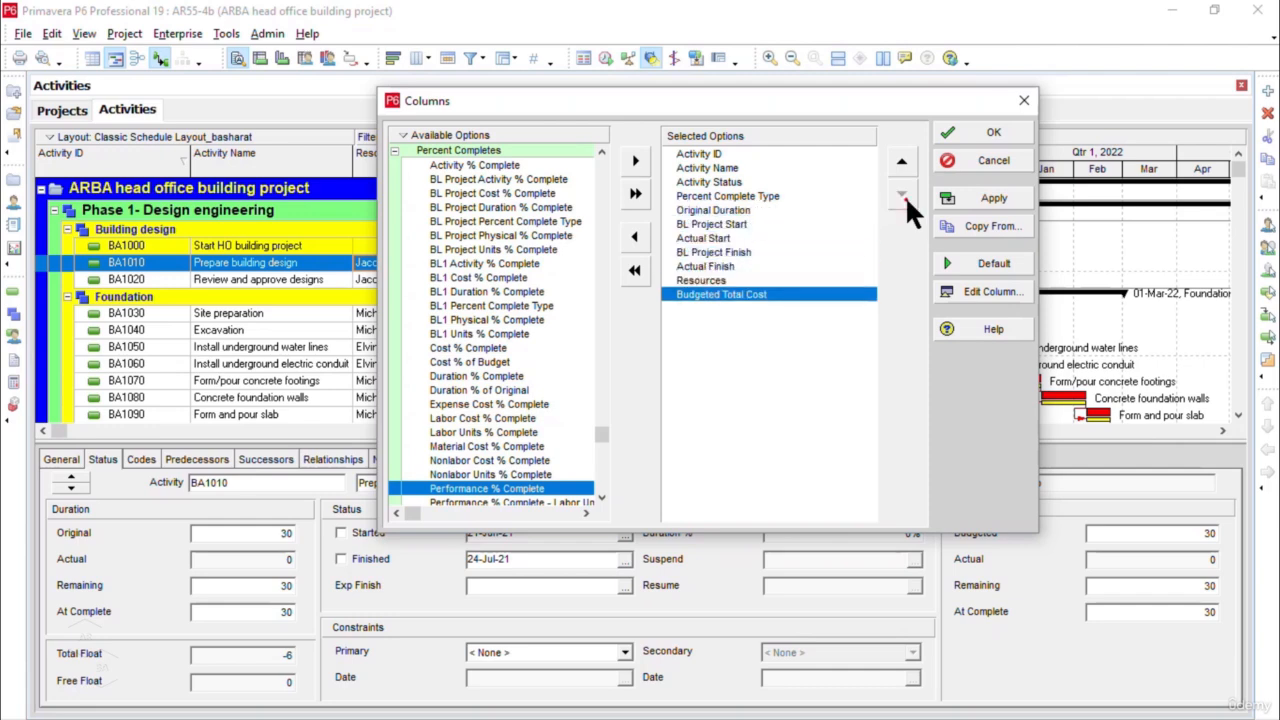
{"action": "left_click", "coordinate": [1007, 195]}
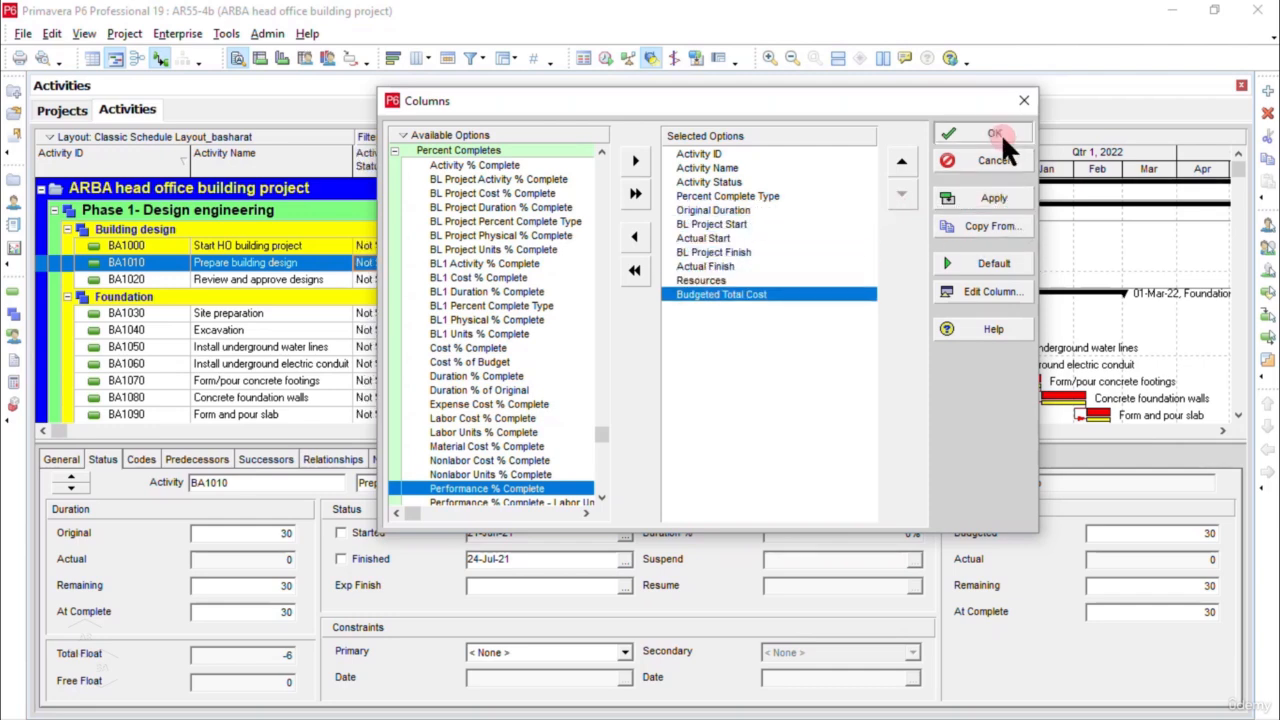
{"action": "left_click", "coordinate": [1000, 132]}
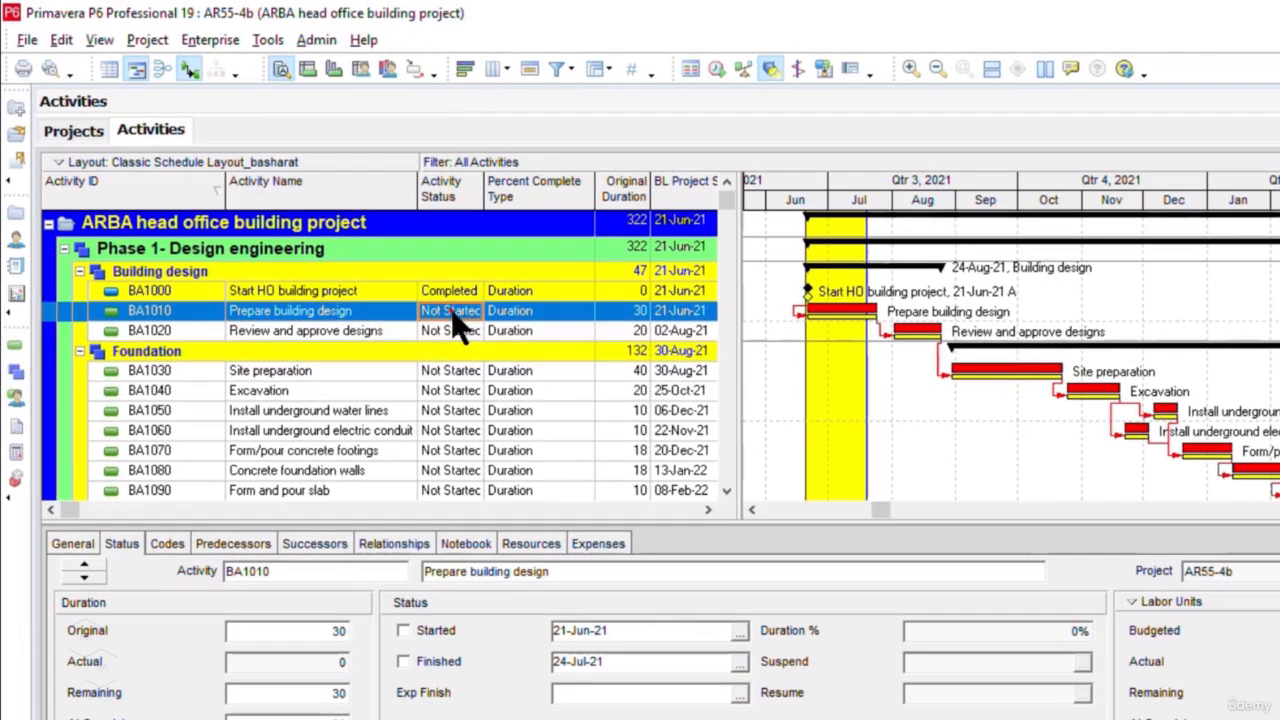
- Review the activity status and percent complete type options of Prepare building design, choosing Not Started and Duration
{"action": "left_click", "coordinate": [455, 318]}
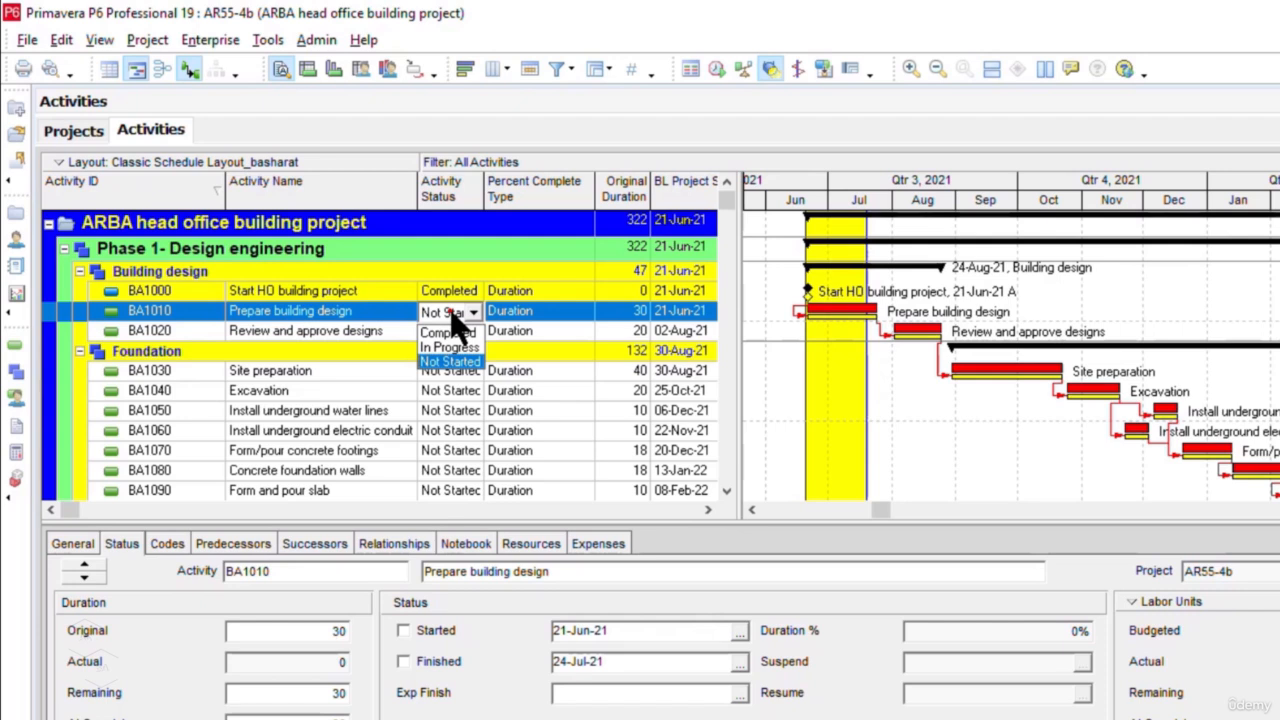
{"action": "left_click", "coordinate": [470, 362]}
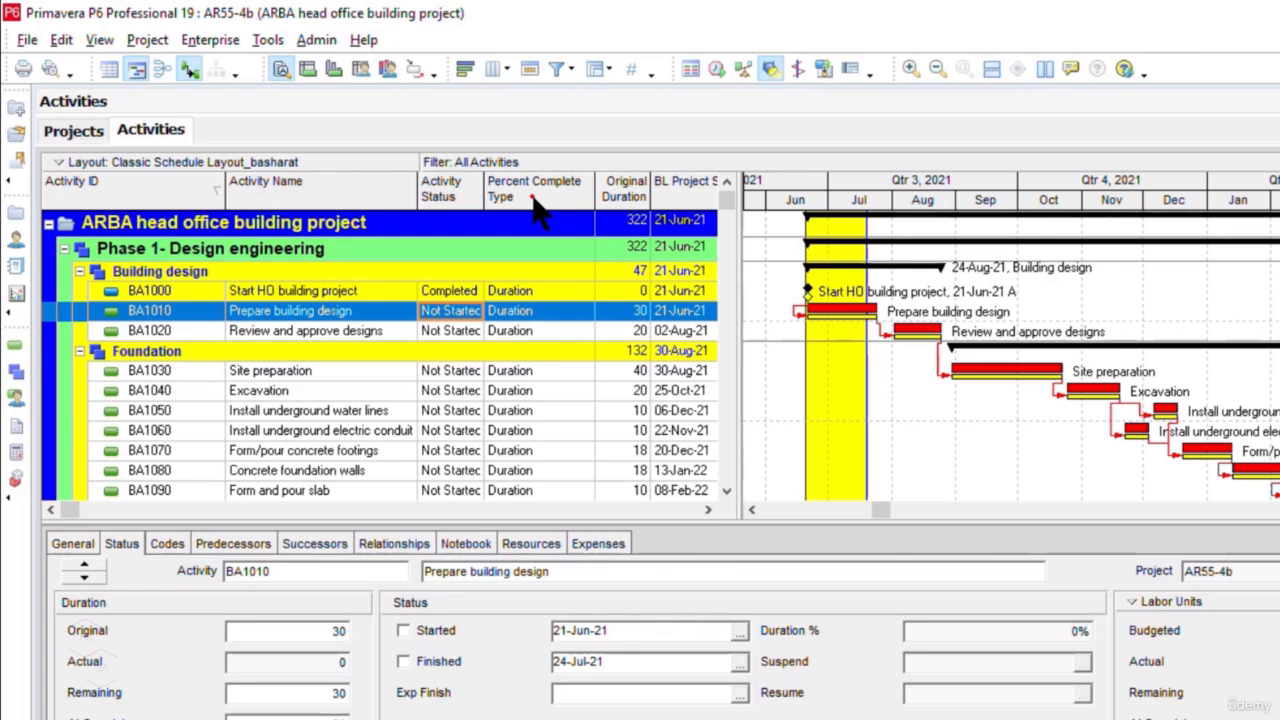
{"action": "left_click", "coordinate": [545, 313]}
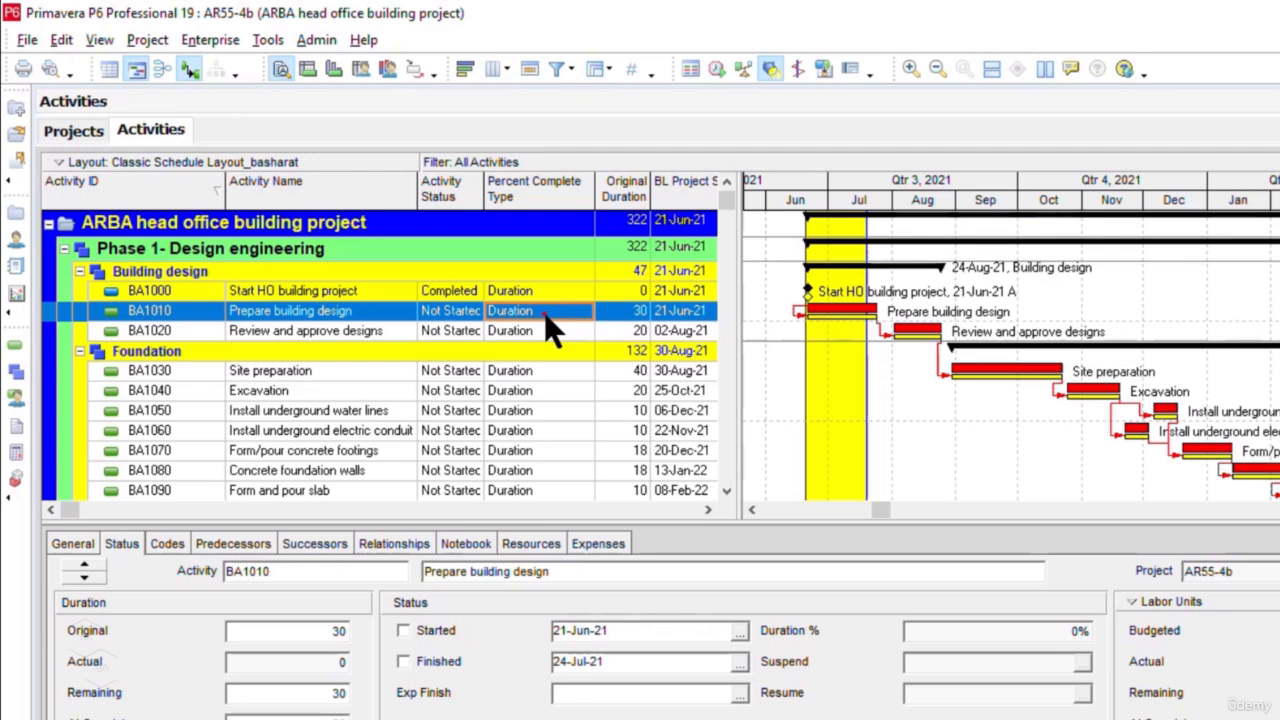
{"action": "left_click", "coordinate": [545, 313]}
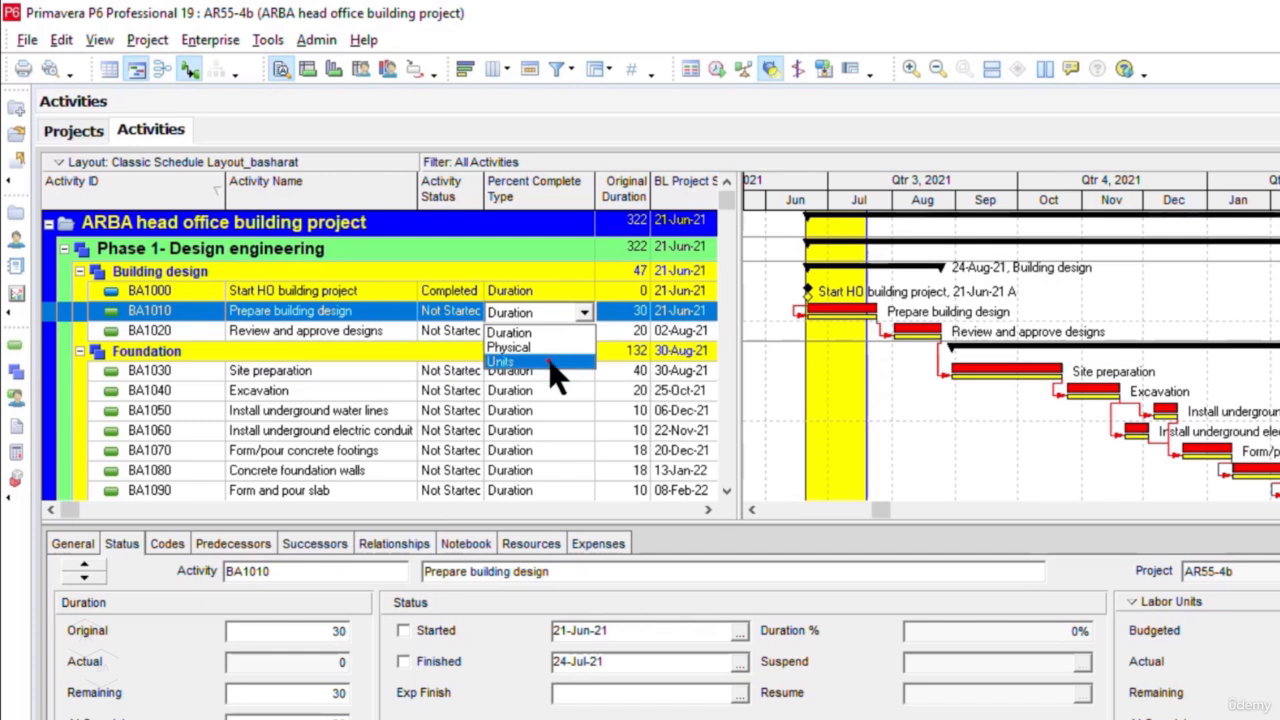
{"action": "left_click", "coordinate": [545, 333]}
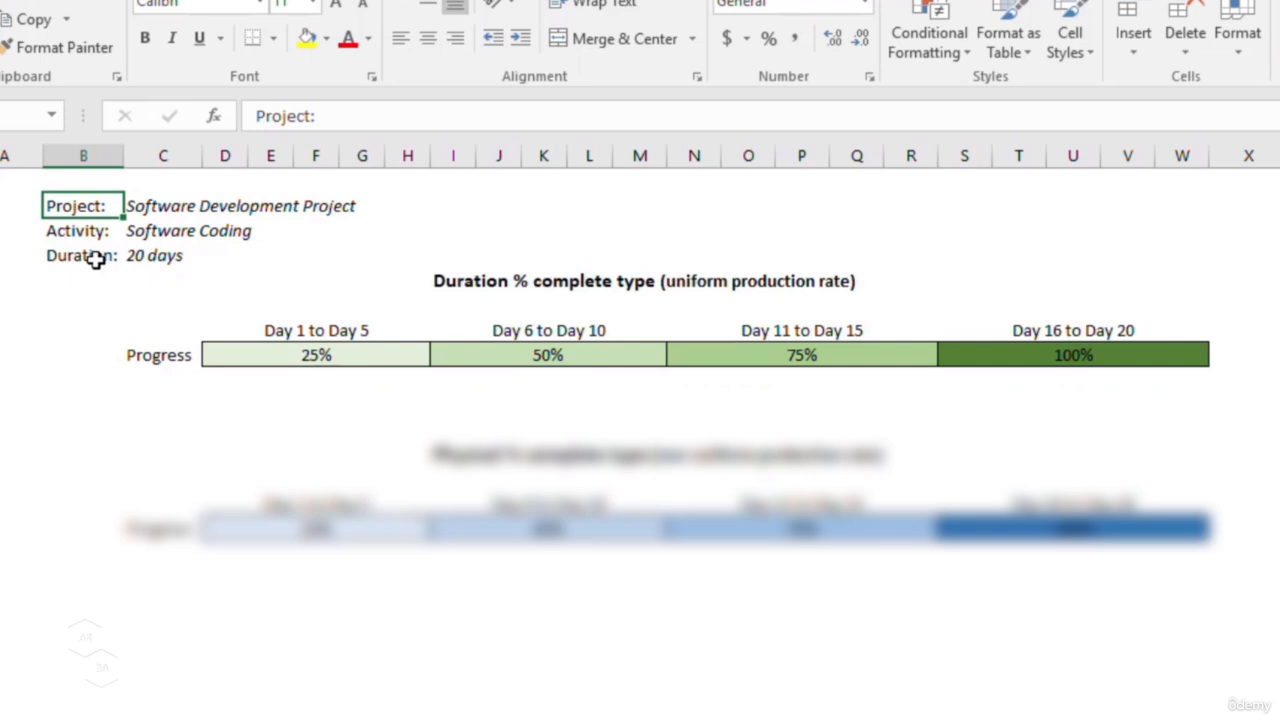
- In the Excel example, examine the 20-day activity's progress for each five-day period under the Duration % complete type
{"action": "left_click", "coordinate": [163, 255]}
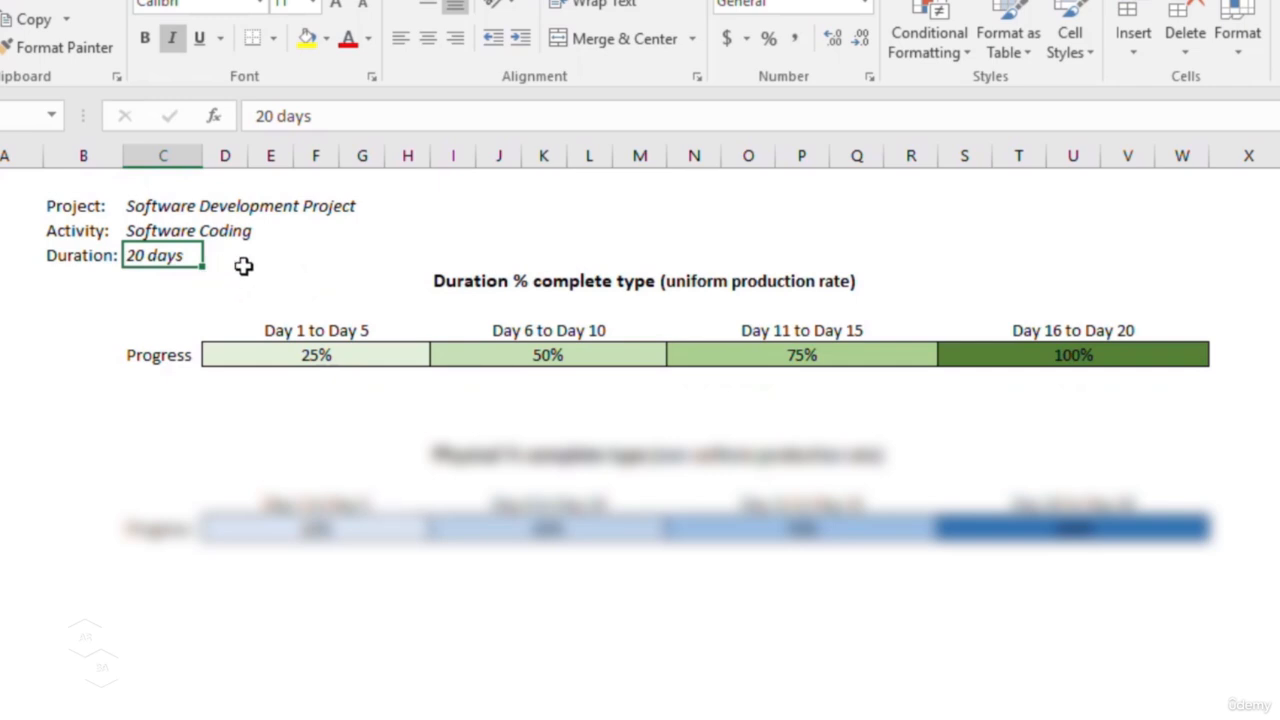
{"action": "left_click", "coordinate": [272, 355]}
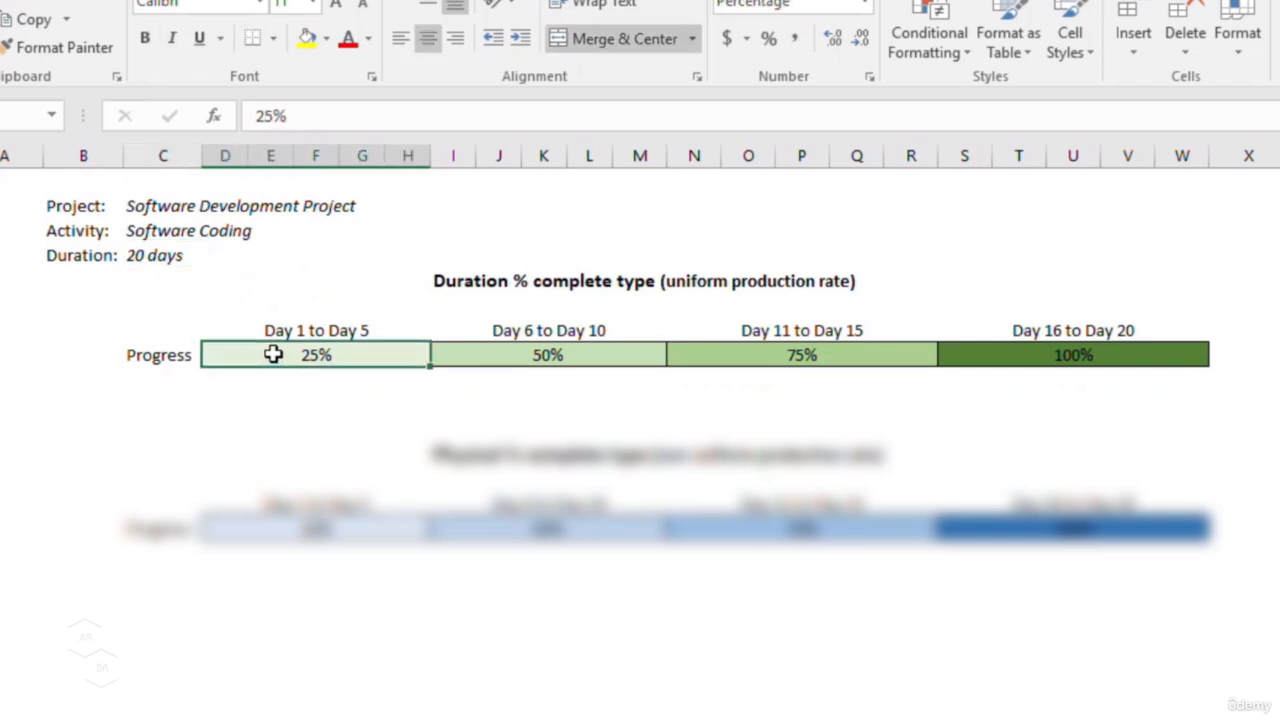
{"action": "left_click", "coordinate": [543, 357]}
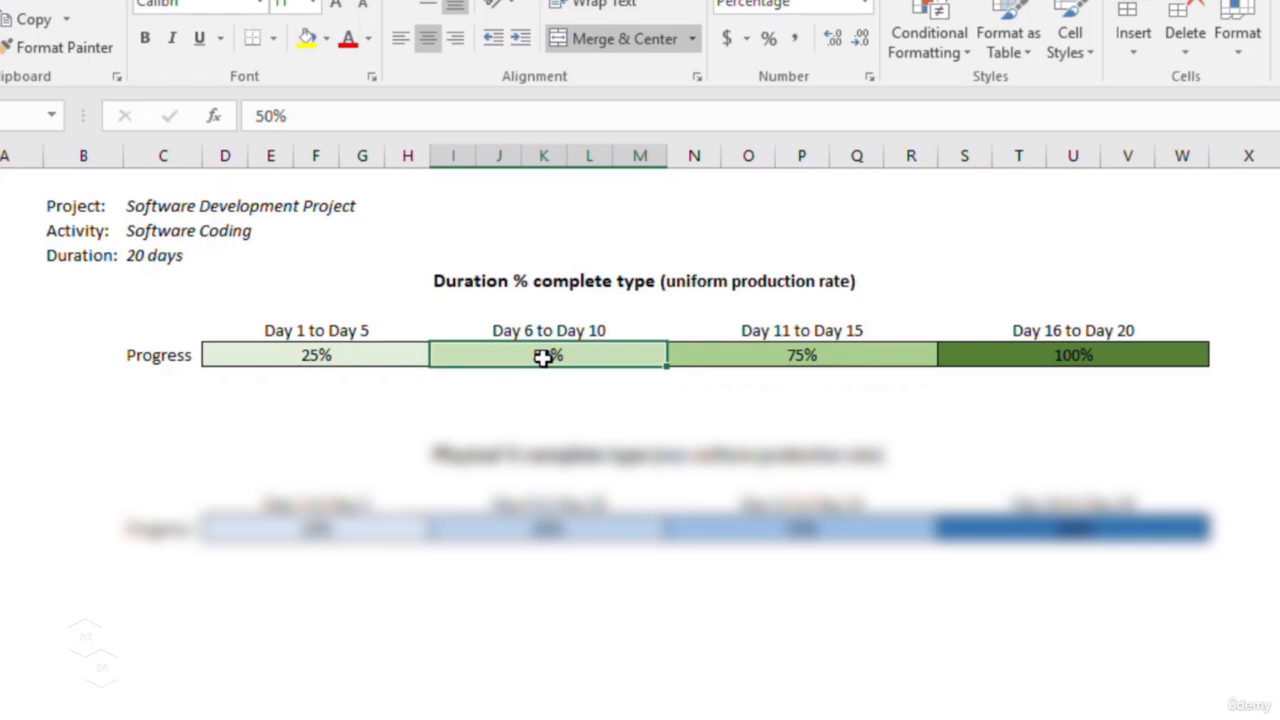
{"action": "left_click", "coordinate": [831, 359]}
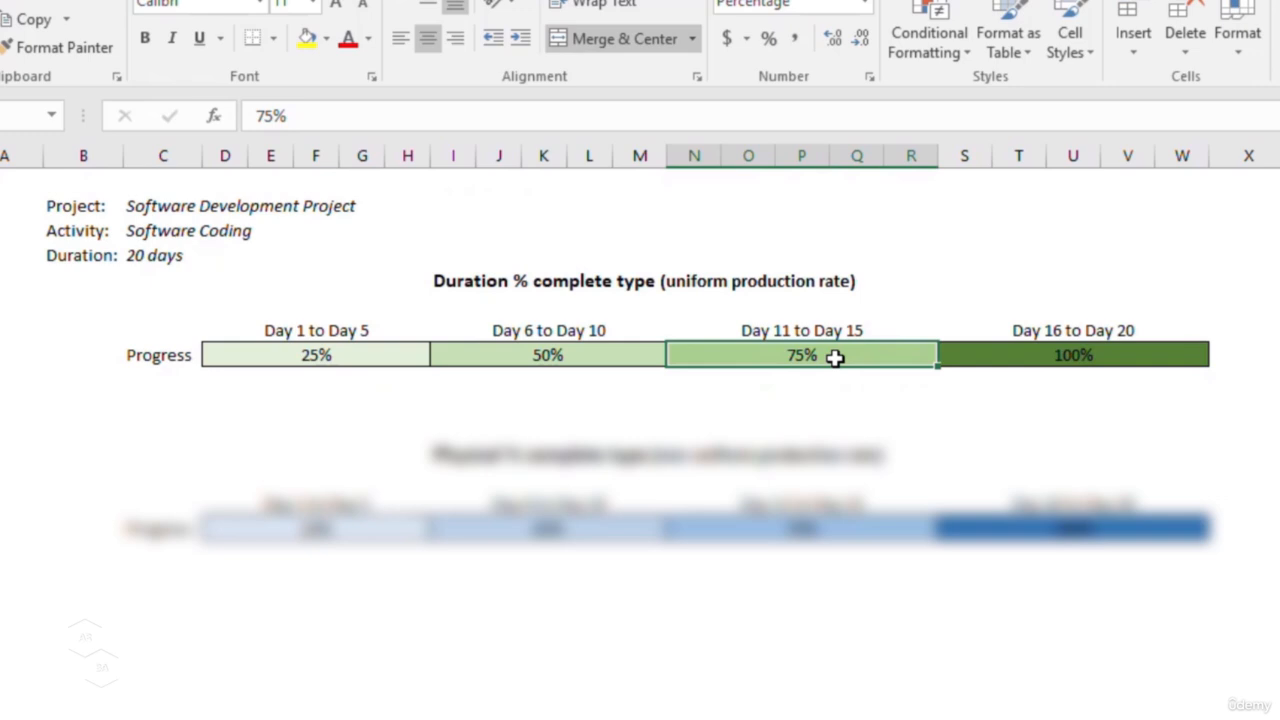
{"action": "left_click", "coordinate": [988, 361]}
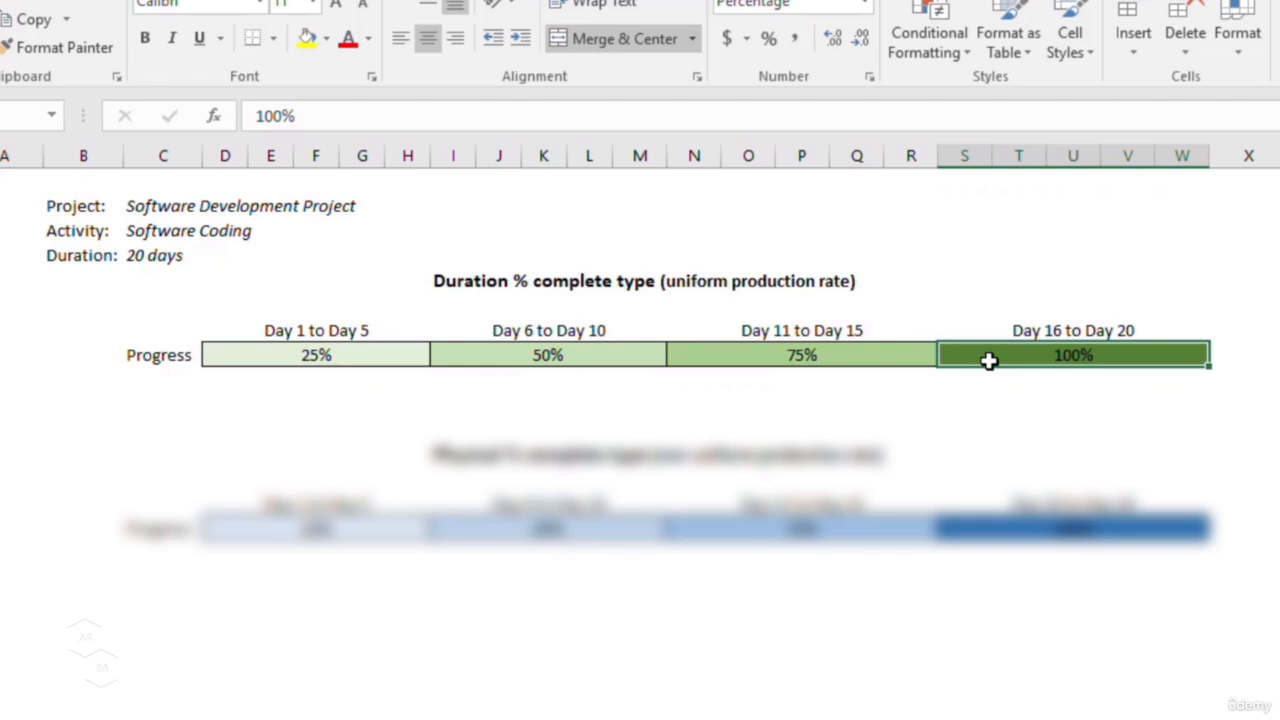
{"action": "left_click_drag", "start_coordinate": [240, 357], "coordinate": [1026, 354]}
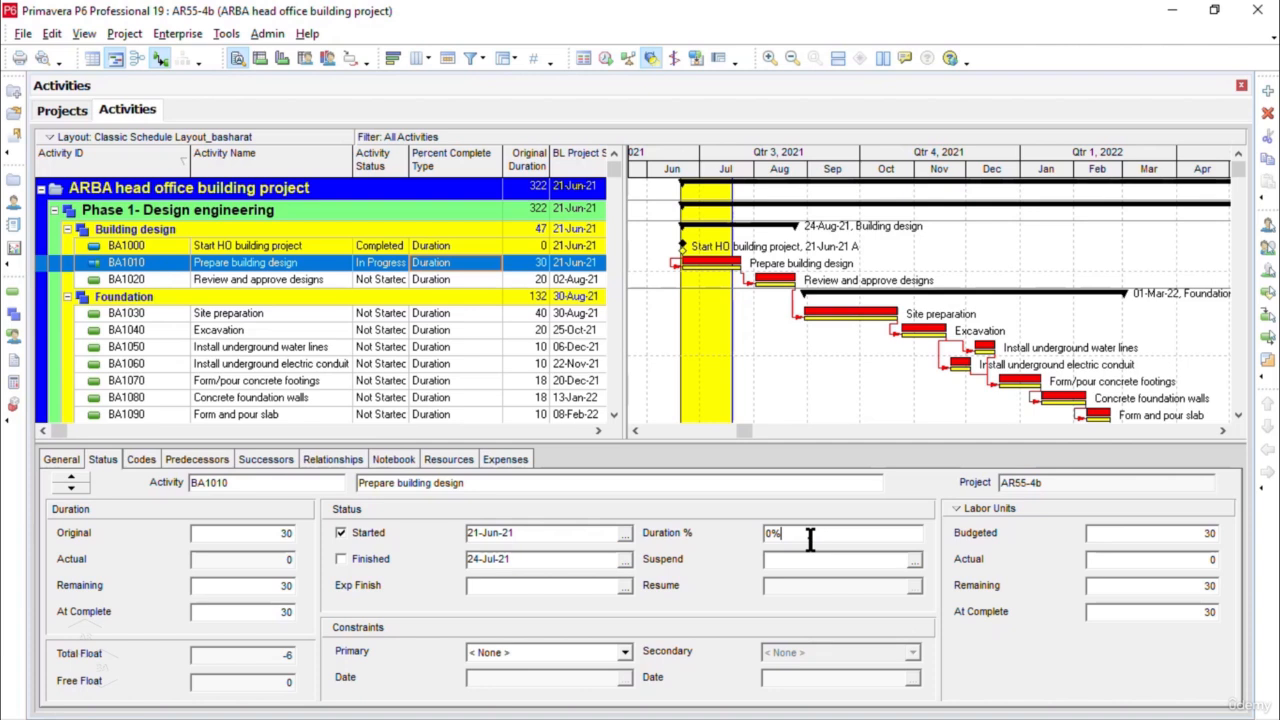
- Back in Primavera P6, set the remaining duration of Prepare building design to 15 days, using the Duration percent complete type
{"action": "left_click", "coordinate": [280, 585]}
{"action": "left_click_drag", "start_coordinate": [252, 585], "coordinate": [172, 585]}
{"action": "left_click", "coordinate": [880, 535]}
{"action": "left_click_drag", "start_coordinate": [903, 535], "coordinate": [794, 535]}
{"action": "left_click_drag", "start_coordinate": [510, 485], "coordinate": [357, 482]}
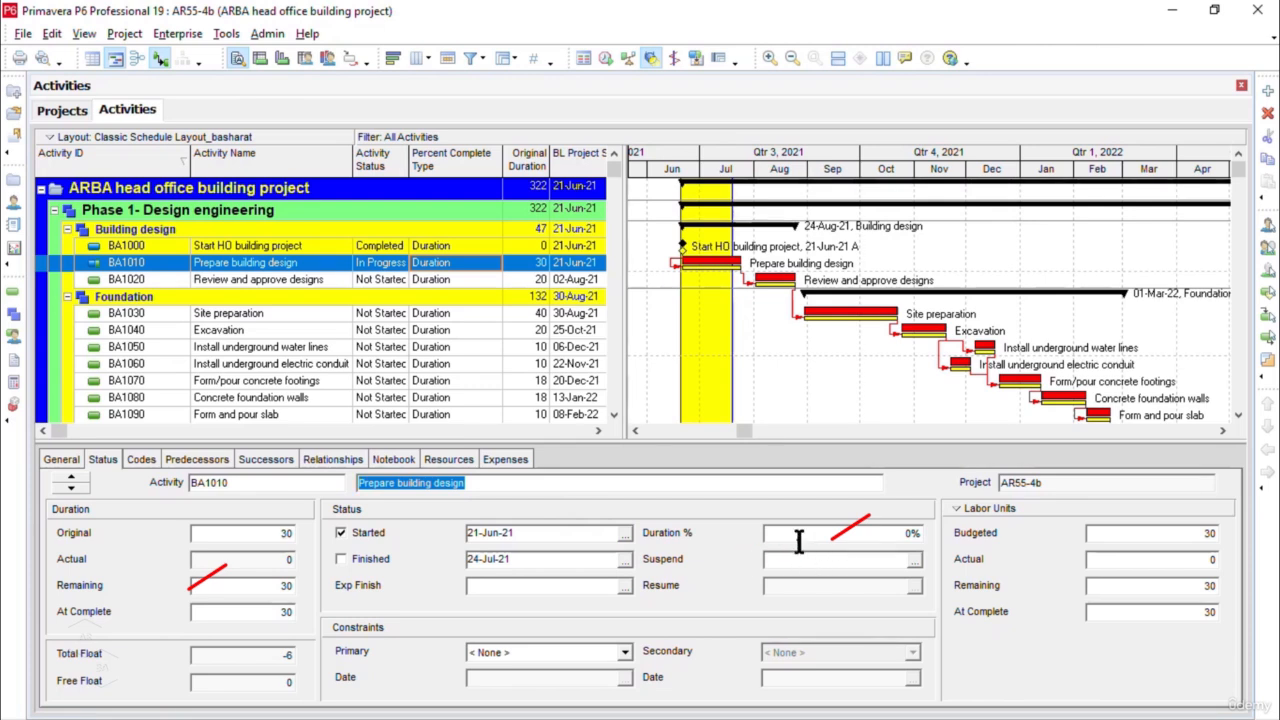
{"action": "left_click", "coordinate": [280, 586]}
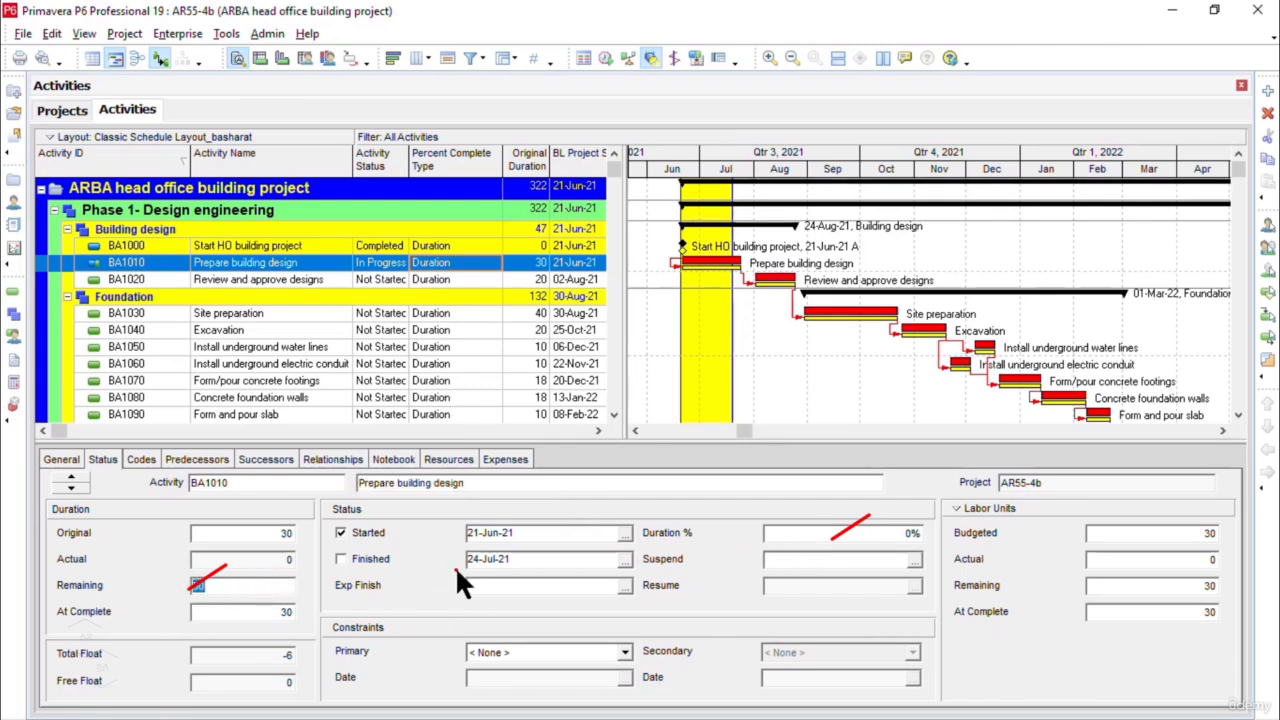
{"action": "type", "text": "5"}
{"action": "key", "text": "Return"}
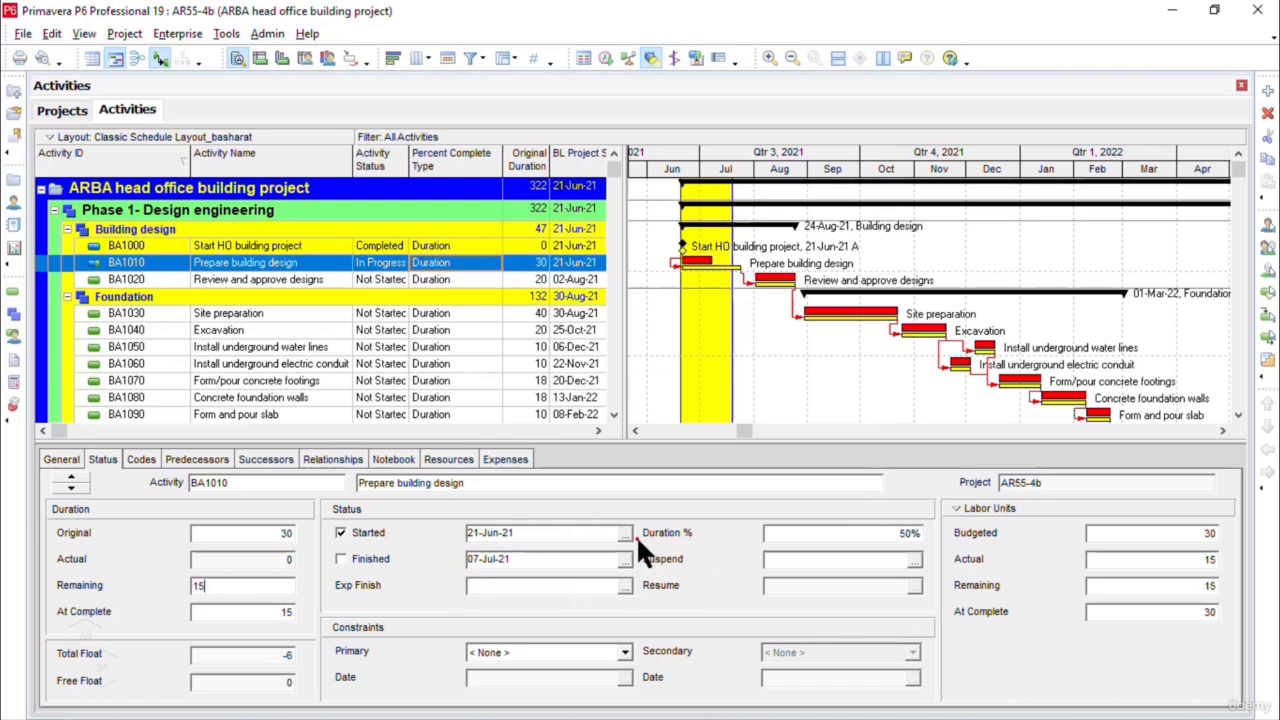
- Set the Duration % of Prepare building design to 0%
{"action": "left_click", "coordinate": [903, 533]}
{"action": "left_click_drag", "start_coordinate": [829, 533], "coordinate": [747, 533]}
{"action": "type", "text": "0"}
{"action": "key", "text": "Return"}
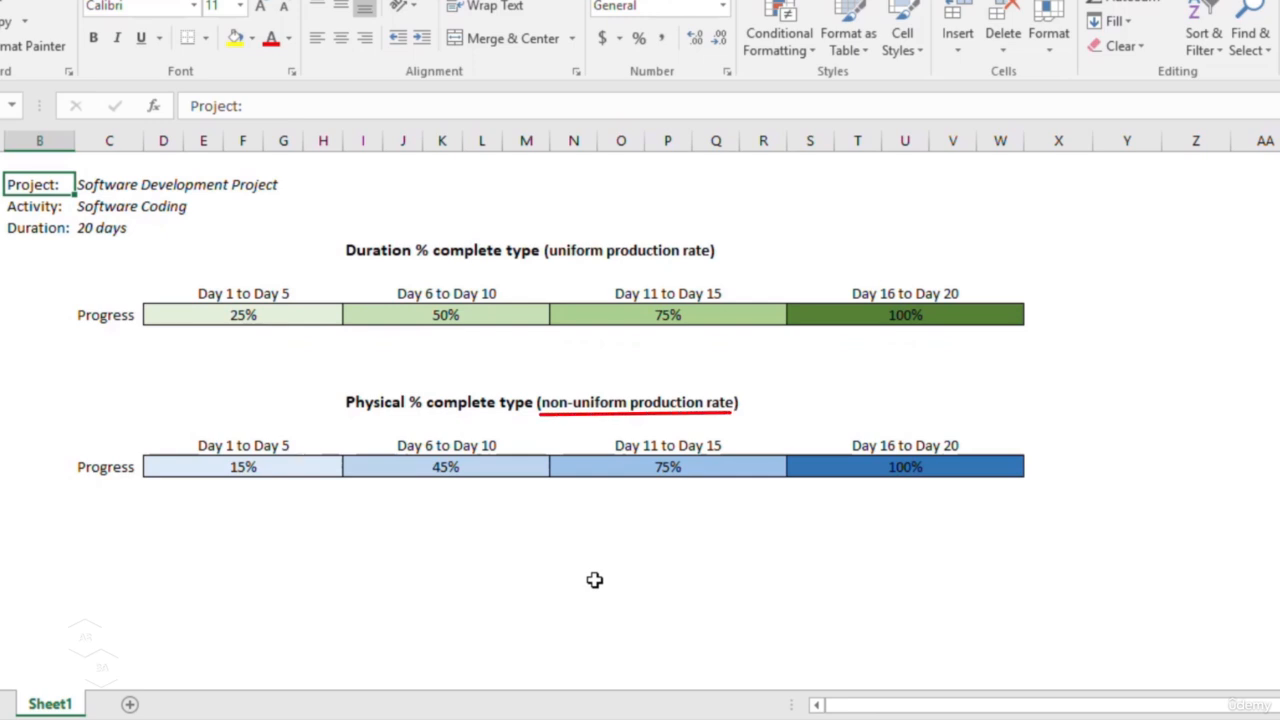
- In the Excel example, examine each period's progress under the Physical % complete type with its non-uniform production rate
{"action": "left_click", "coordinate": [416, 418]}
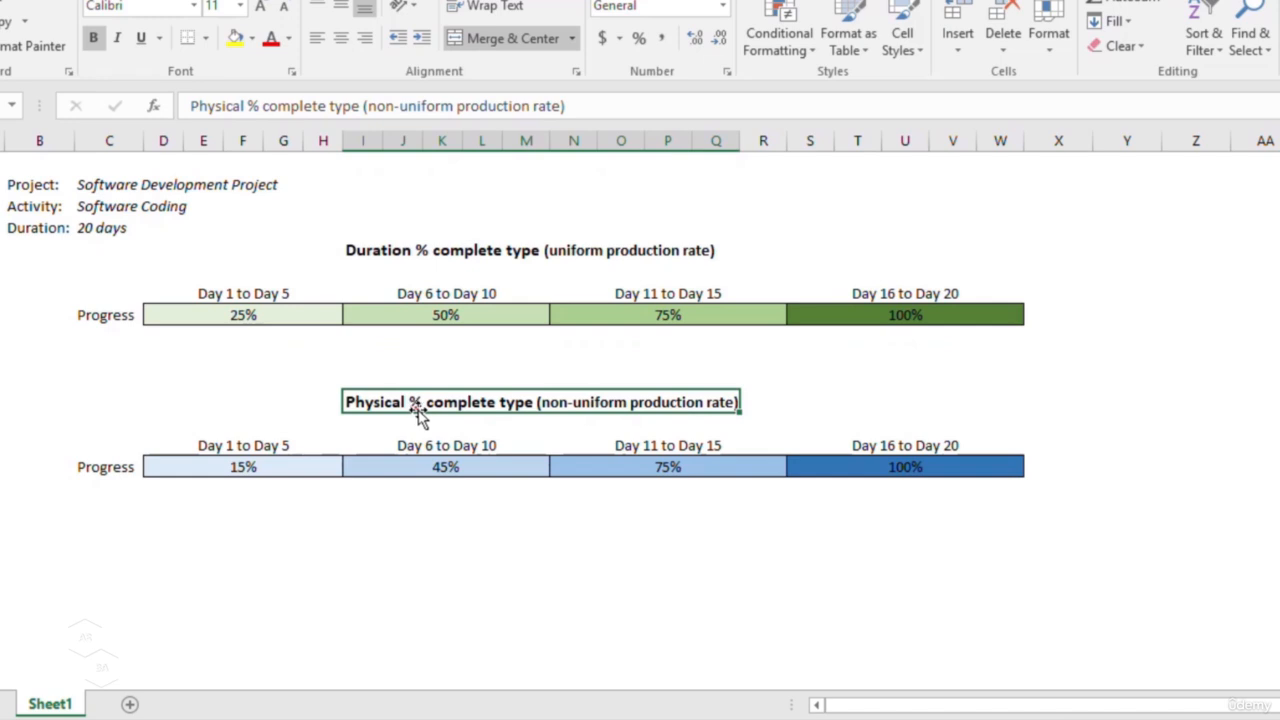
{"action": "left_click", "coordinate": [305, 471]}
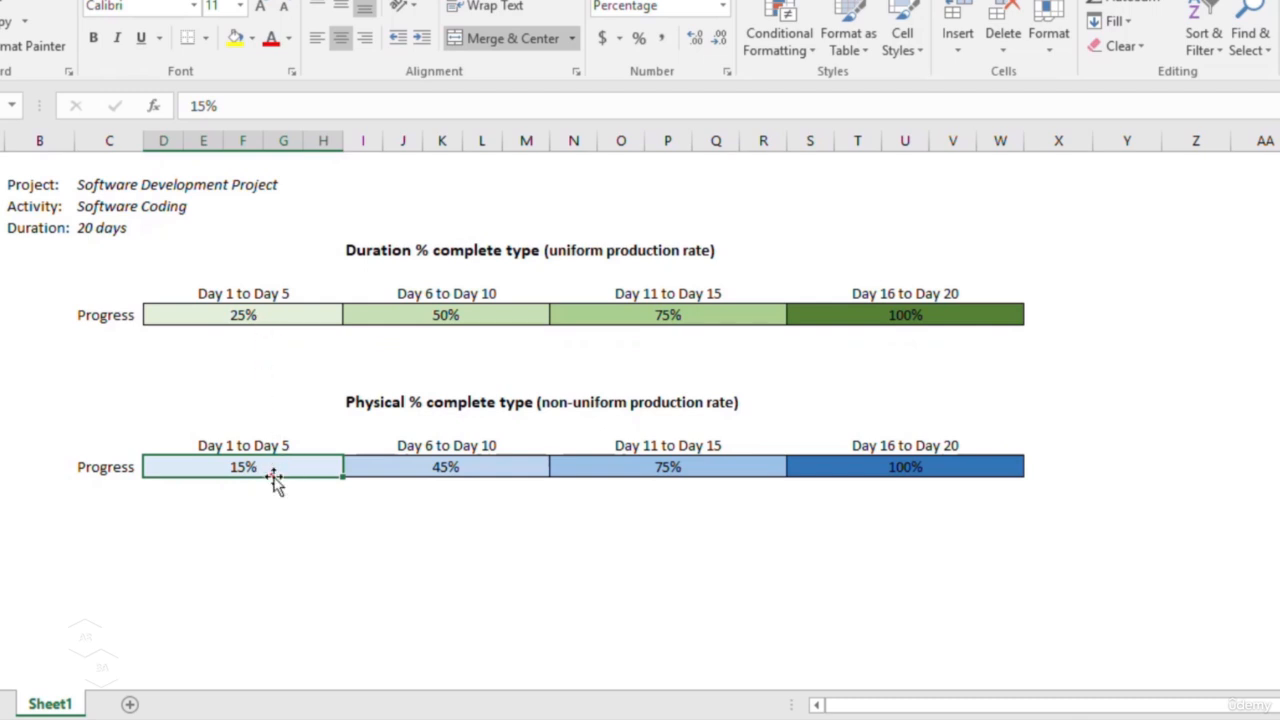
{"action": "left_click", "coordinate": [444, 467]}
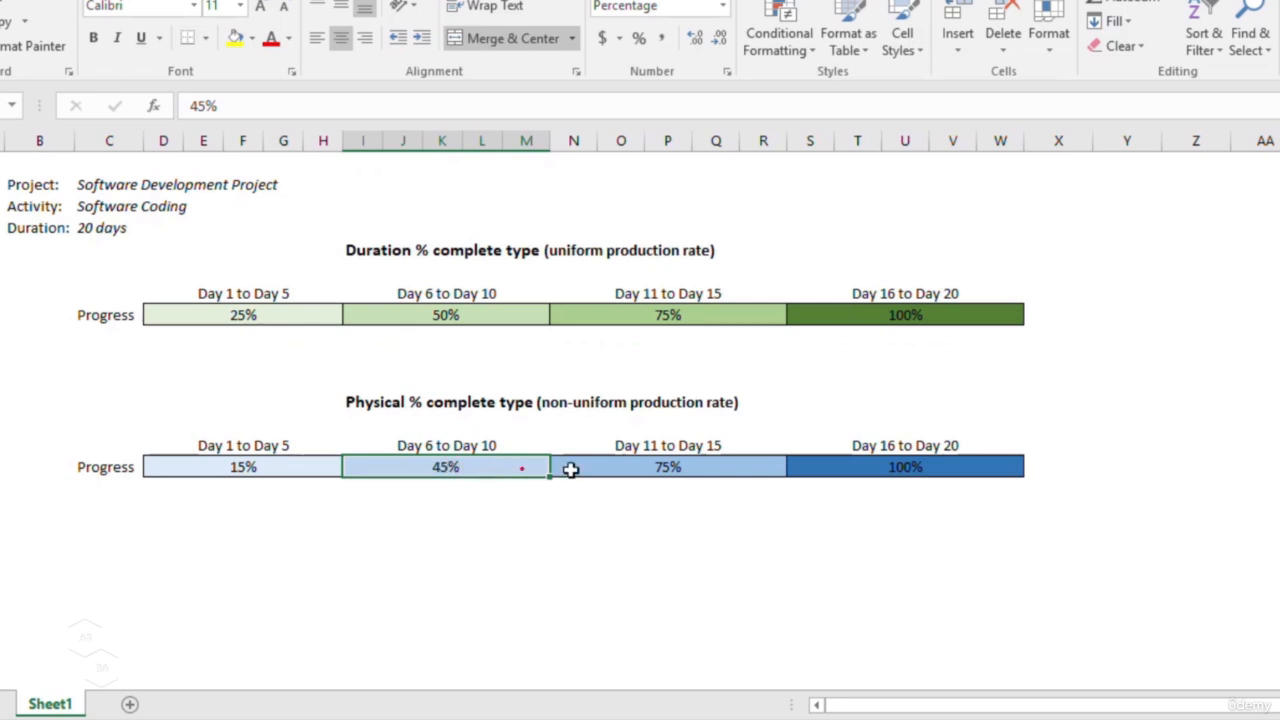
{"action": "left_click", "coordinate": [661, 468]}
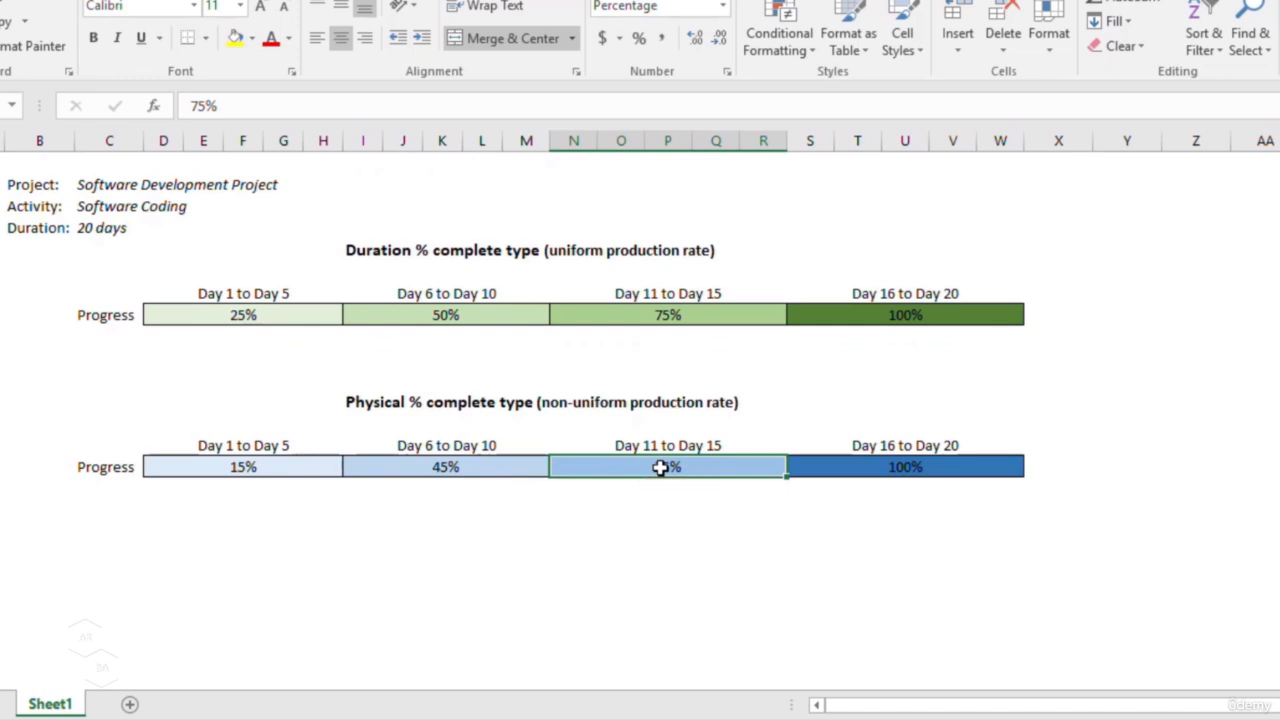
{"action": "left_click", "coordinate": [859, 468]}
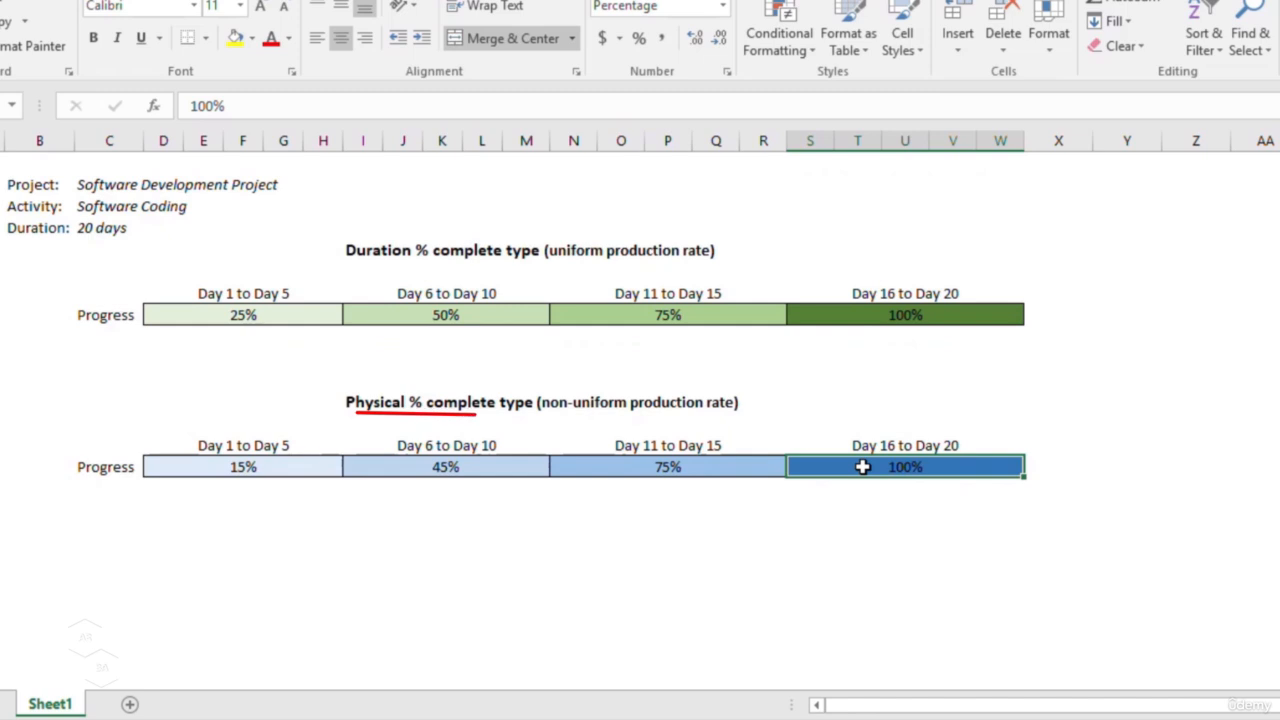
{"action": "left_click", "coordinate": [436, 405]}
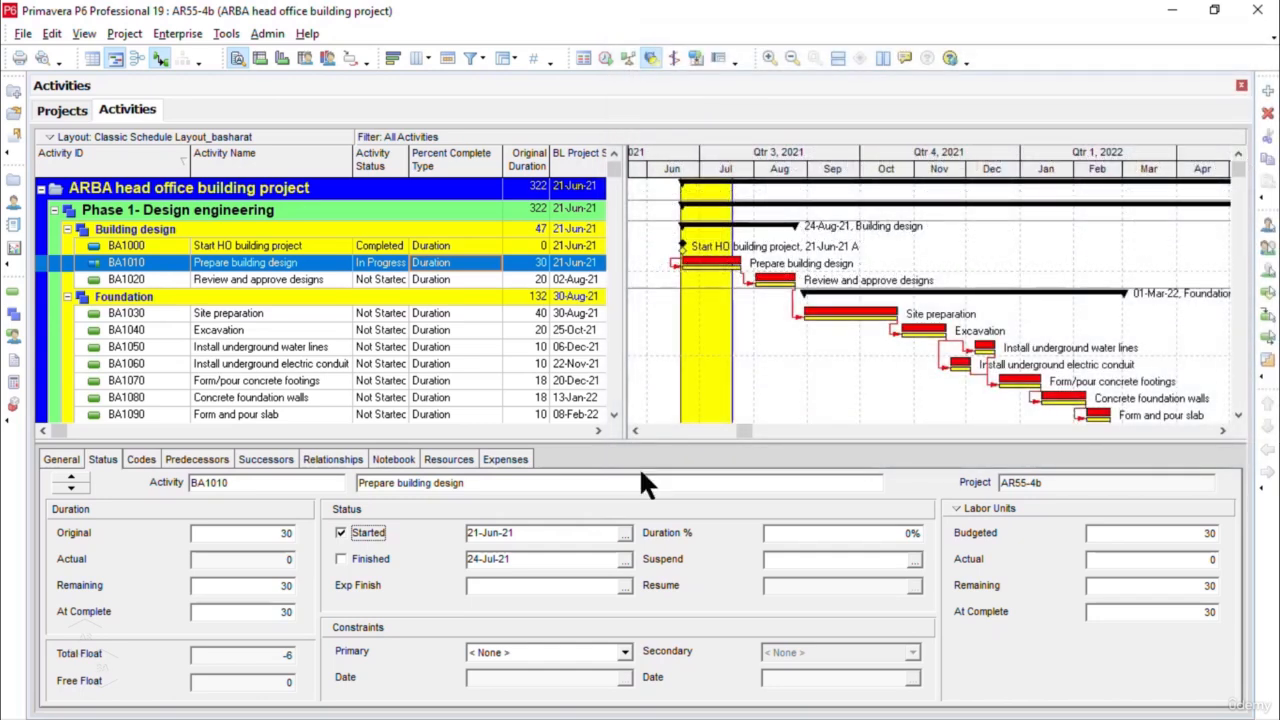
- In Primavera P6, change the percent complete type of Prepare building design to Physical and set its Physical % to 50%
{"action": "left_click", "coordinate": [472, 260]}
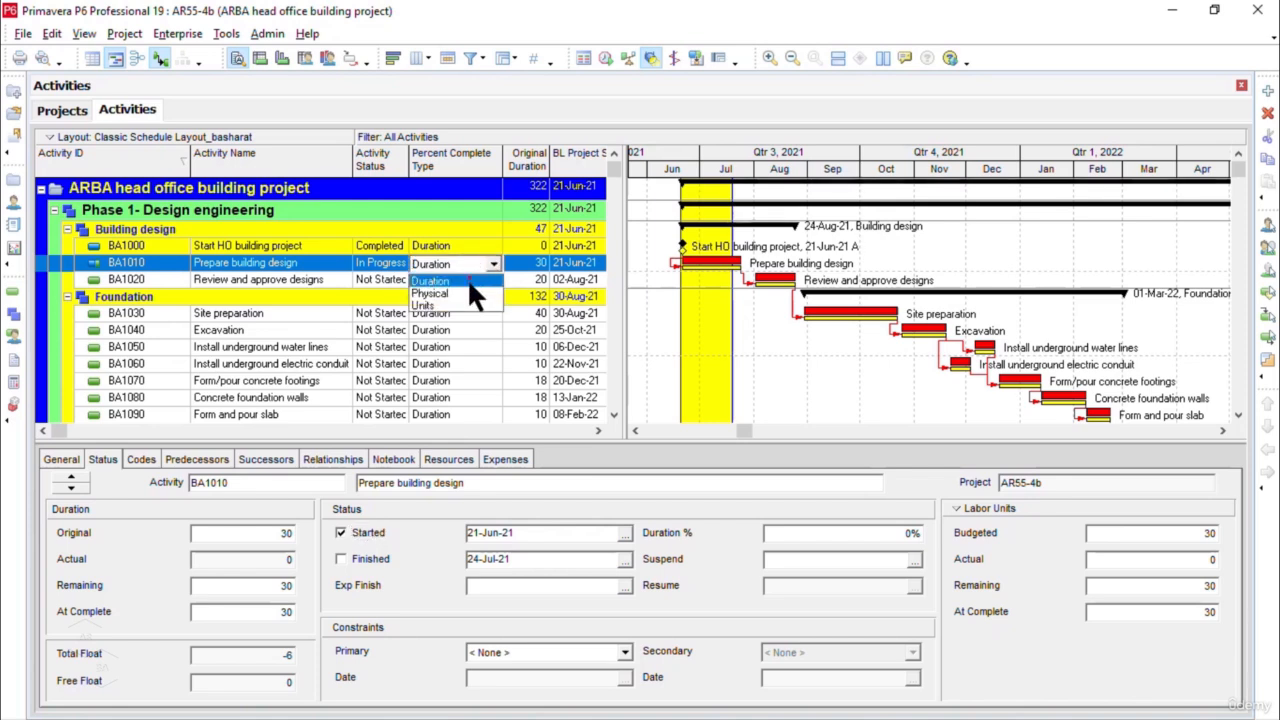
{"action": "left_click", "coordinate": [467, 290]}
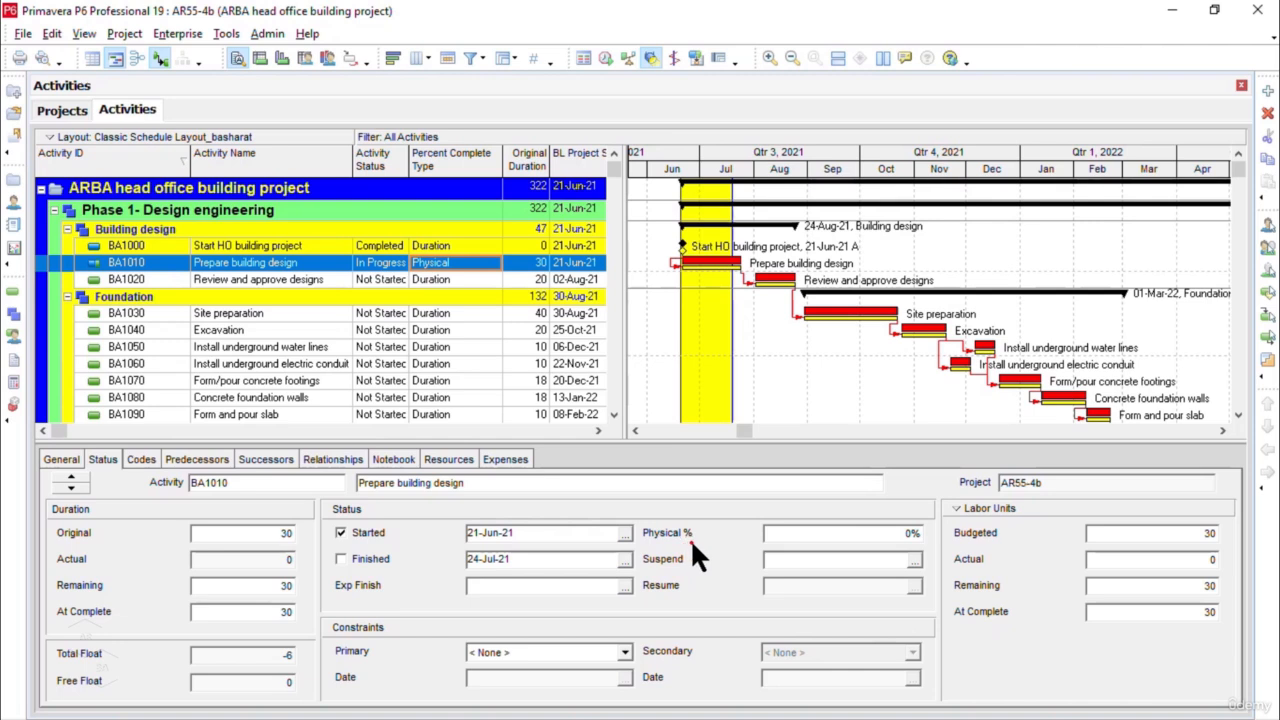
{"action": "left_click", "coordinate": [901, 534]}
{"action": "type", "text": "50"}
{"action": "key", "text": "Return"}
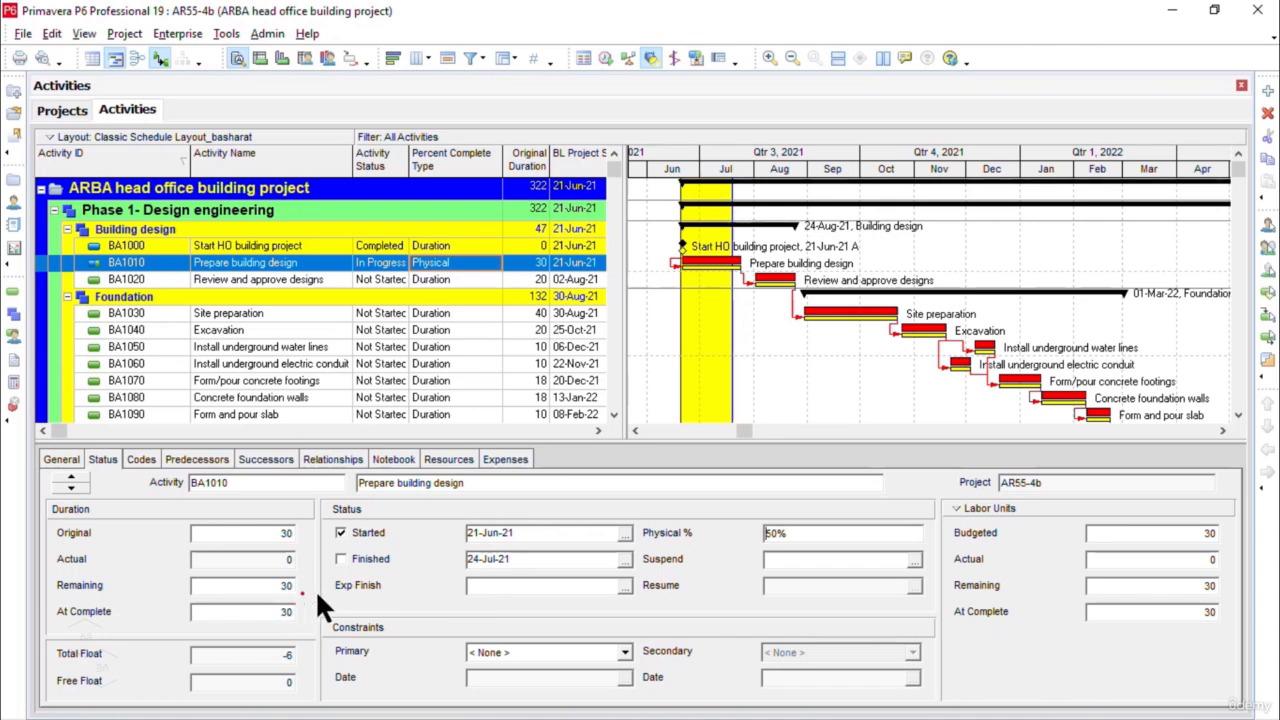
- Enter 15 days as the remaining duration of Prepare building design under the Physical percent complete type
{"action": "left_click", "coordinate": [280, 592]}
{"action": "type", "text": "15"}
{"action": "key", "text": "Return"}
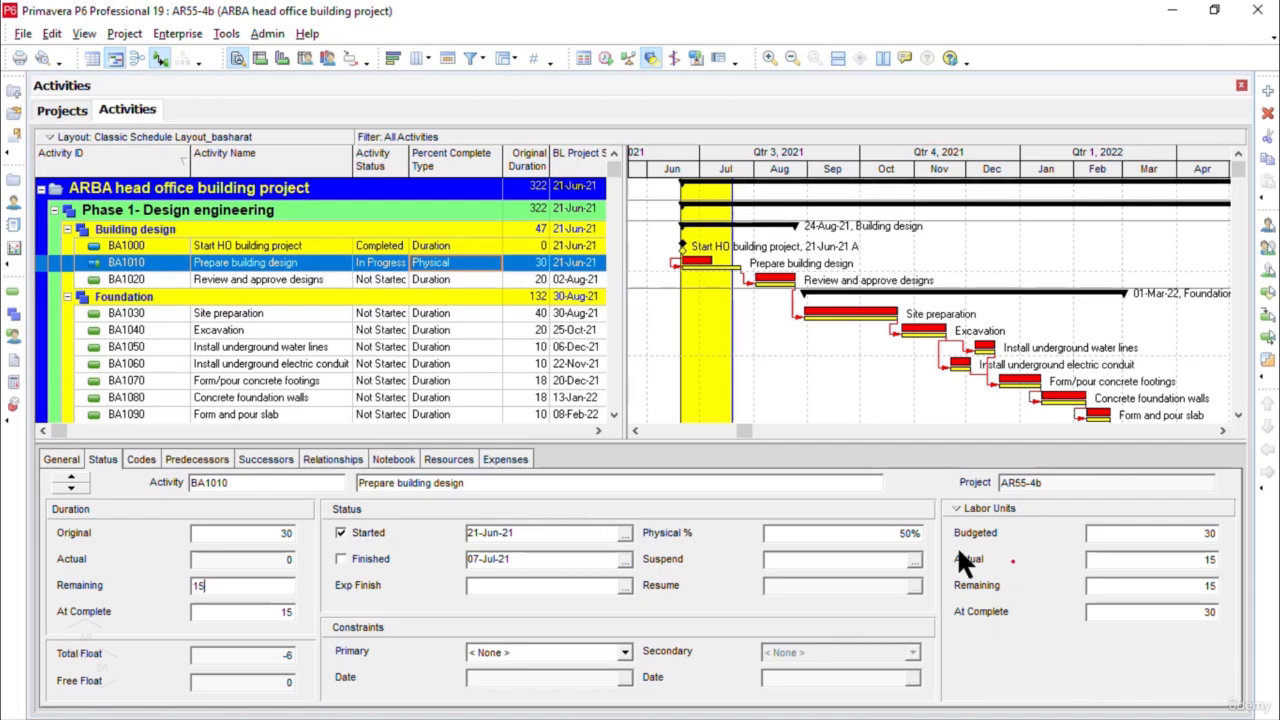
- Change the percent complete type of Prepare building design to Units and set its Units % to 0%
{"action": "left_click", "coordinate": [462, 258]}
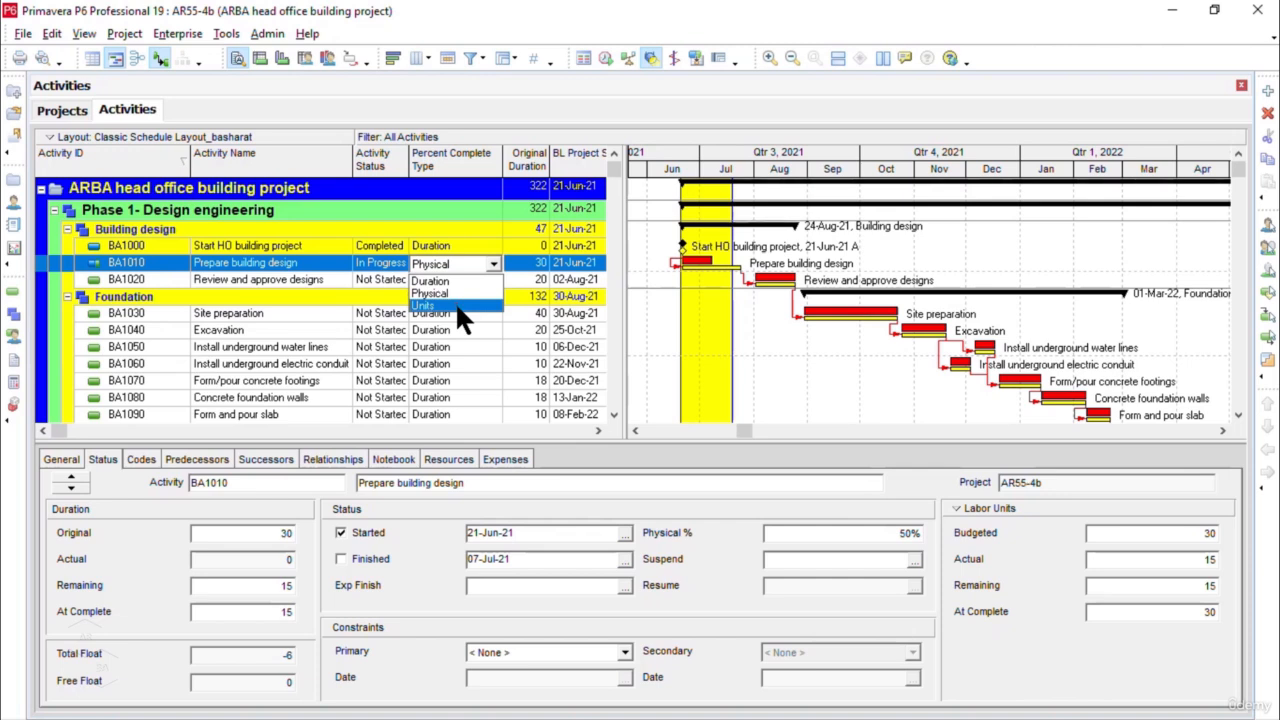
{"action": "left_click", "coordinate": [455, 303]}
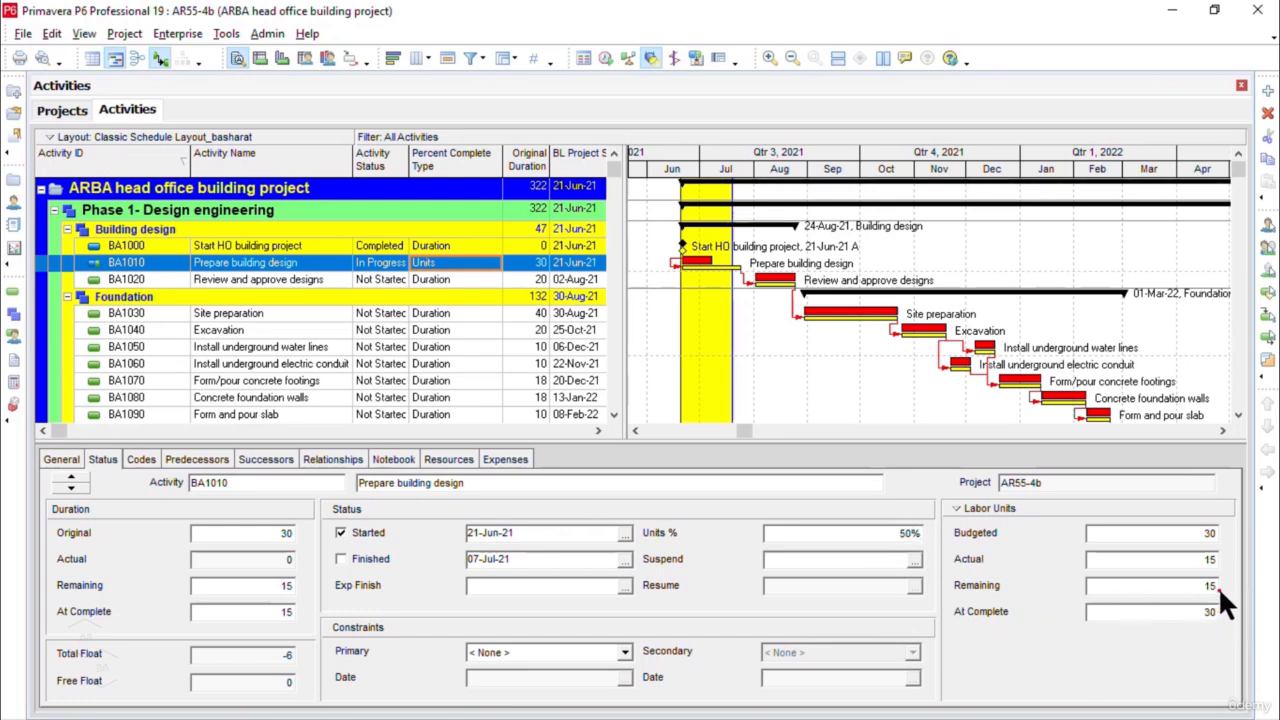
{"action": "left_click", "coordinate": [894, 532]}
{"action": "left_click_drag", "start_coordinate": [894, 532], "coordinate": [728, 532]}
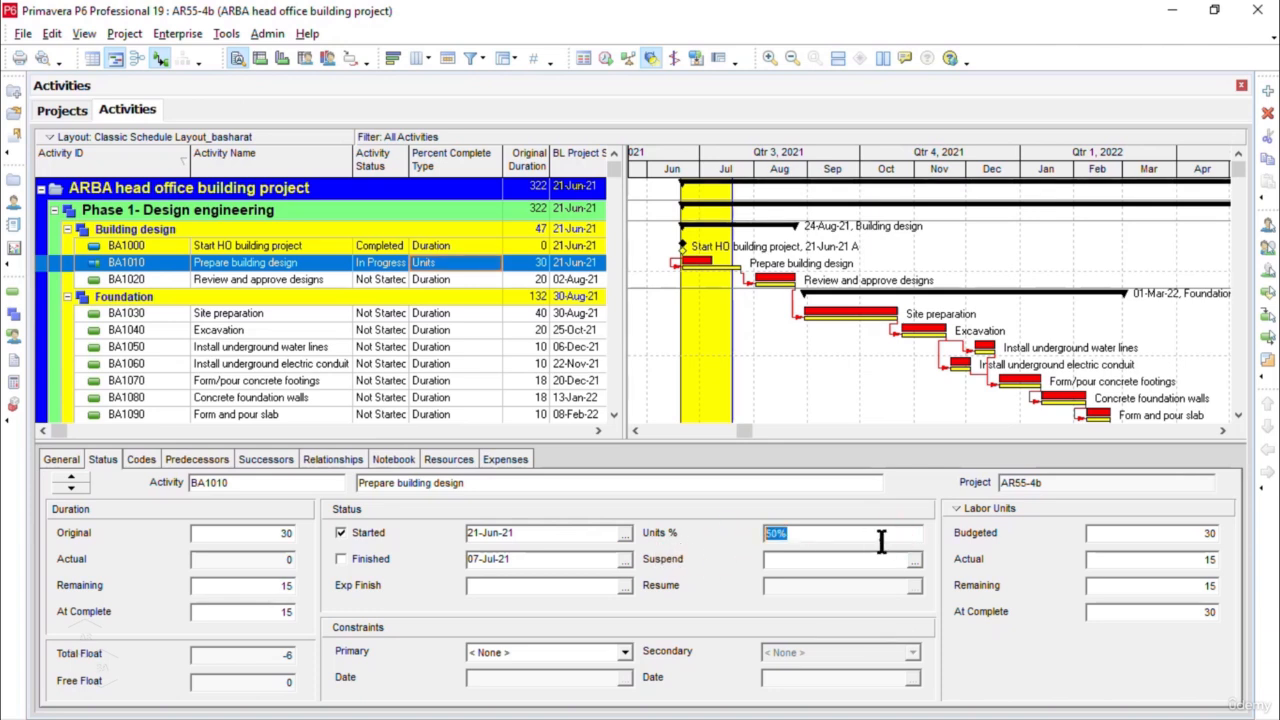
{"action": "type", "text": "0"}
{"action": "key", "text": "Return"}
- Review the percent complete types offered for Prepare building design and close the list without choosing one
{"action": "left_click", "coordinate": [488, 265]}
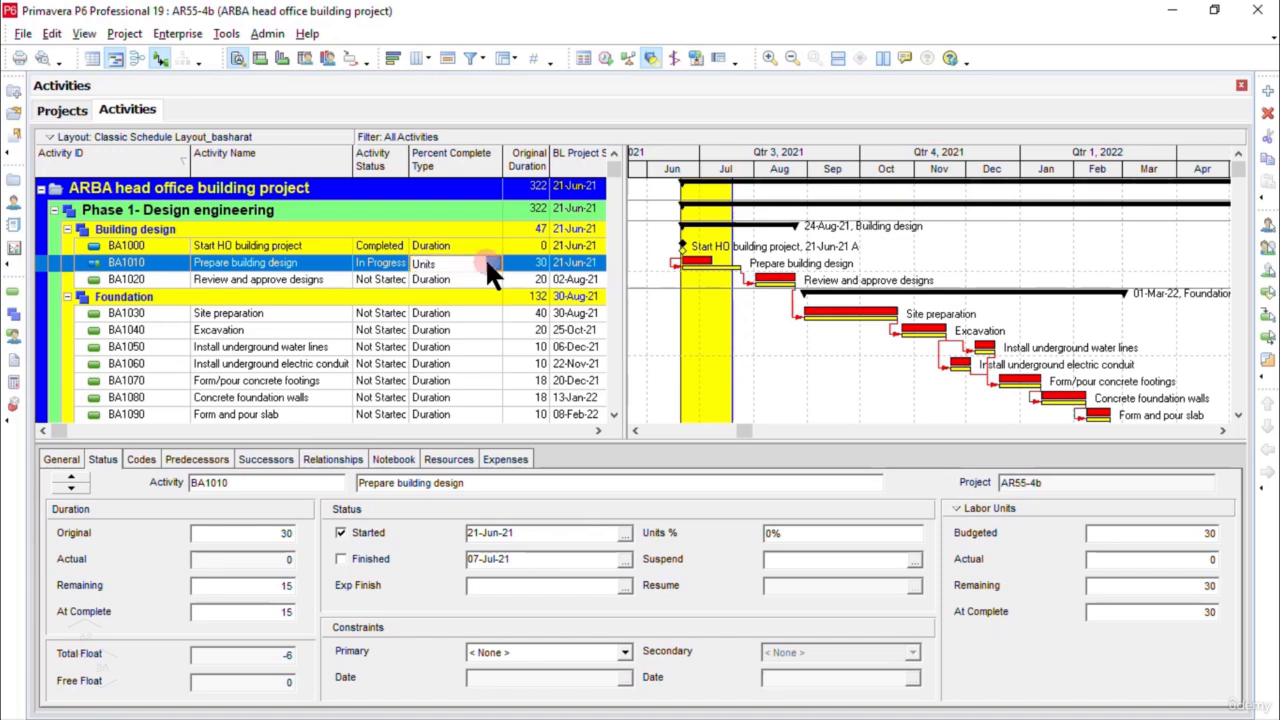
{"action": "left_click", "coordinate": [488, 265]}
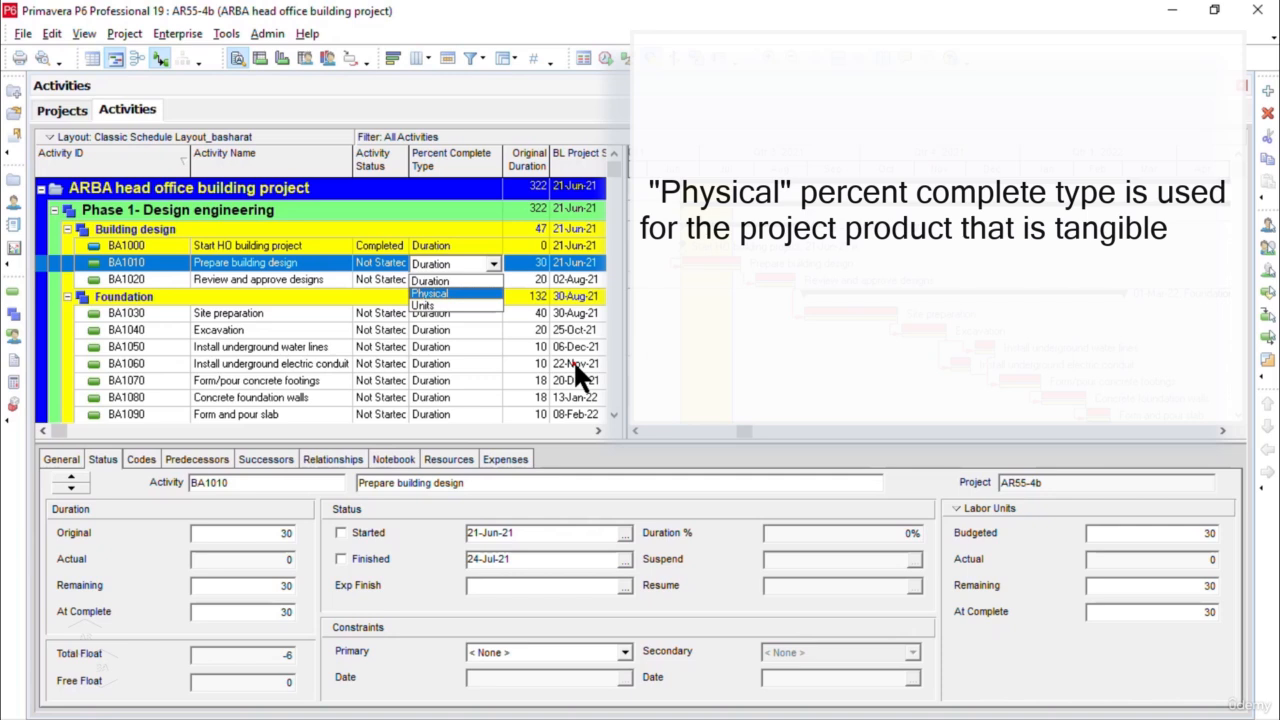
{"action": "key", "text": "Escape"}
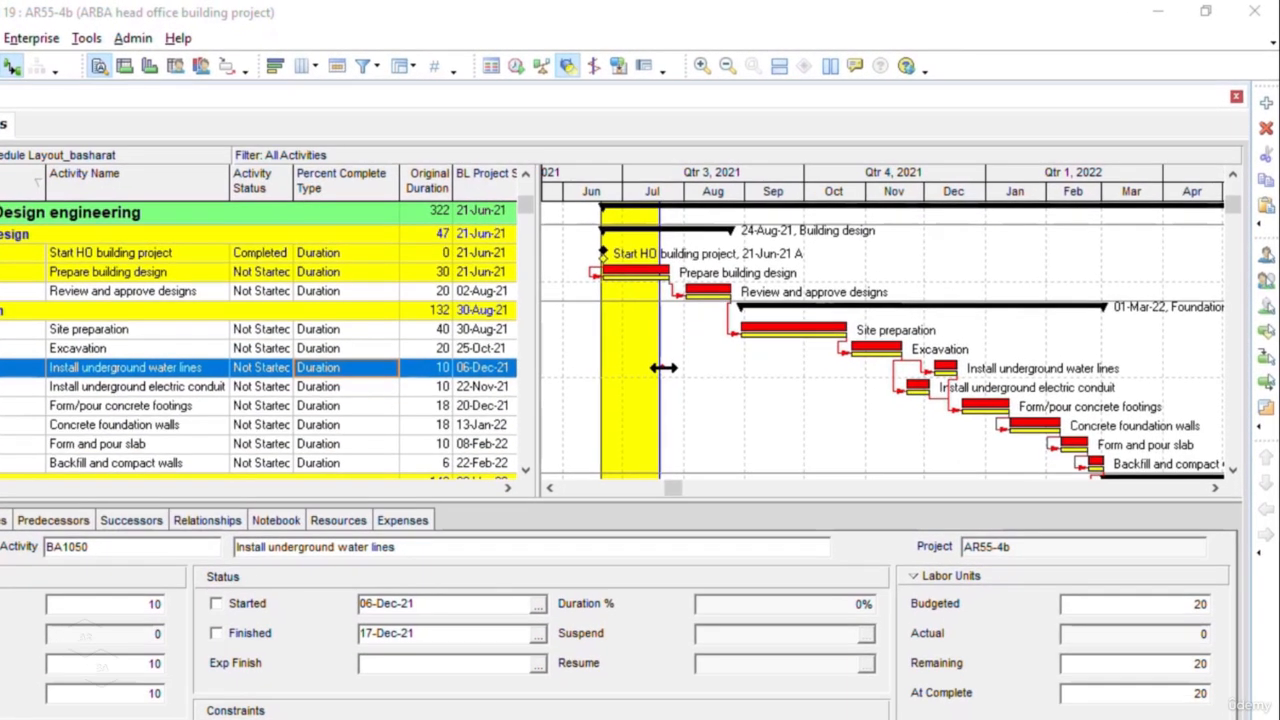
- Extend the Progress Spotlight in the Gantt chart to 04-Oct-21
{"action": "left_click_drag", "start_coordinate": [663, 367], "coordinate": [812, 372]}
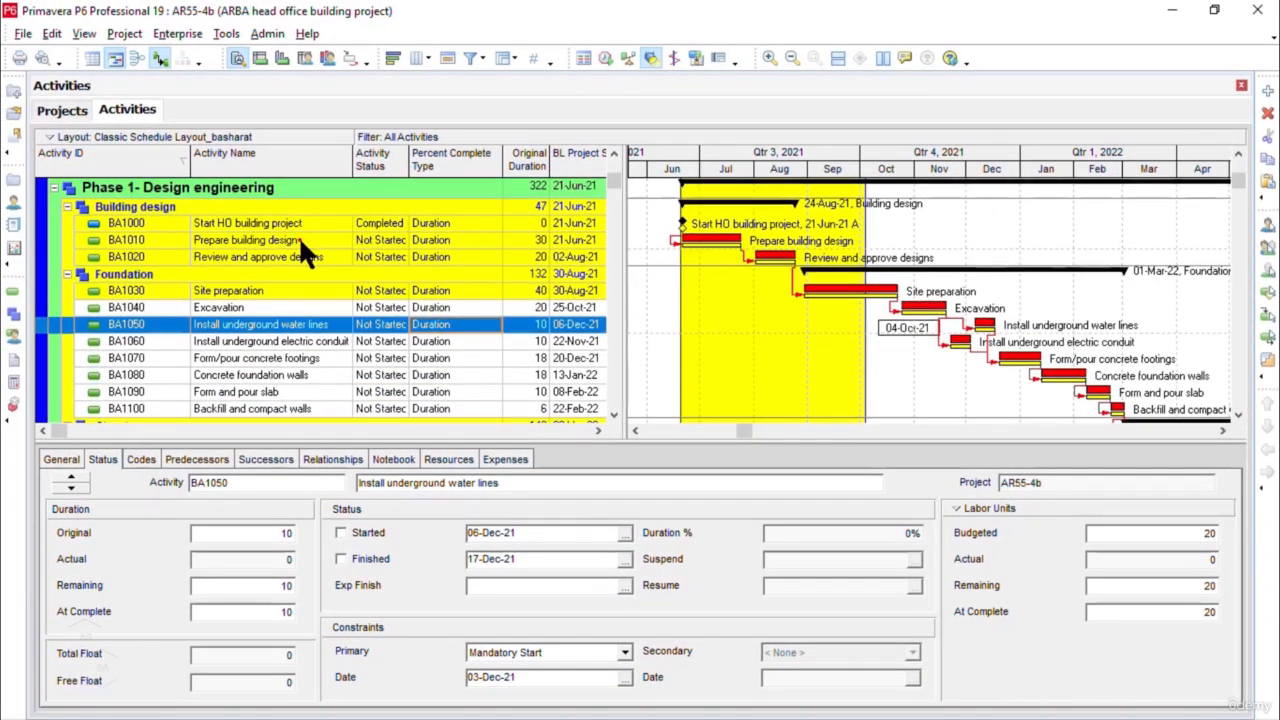
- Choose Duration as the percent complete type for activity BA1010, Prepare building design
{"action": "left_click", "coordinate": [232, 240]}
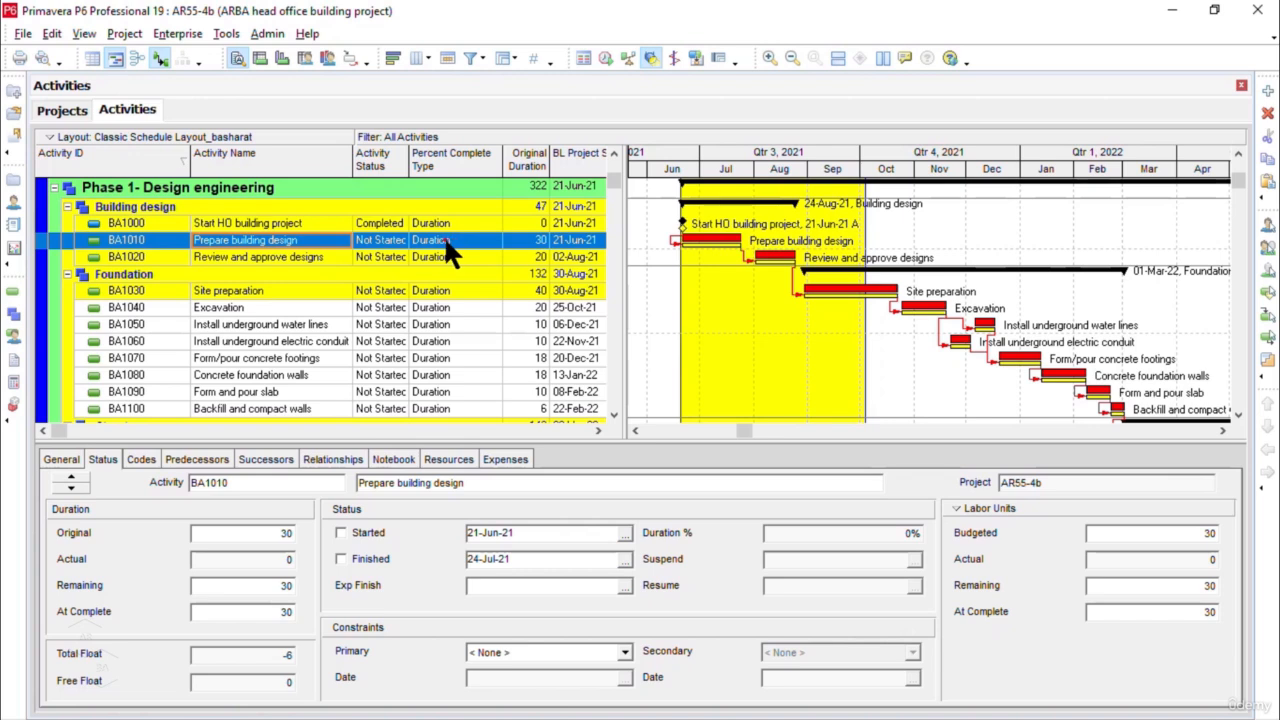
{"action": "left_click", "coordinate": [470, 240]}
{"action": "left_click", "coordinate": [470, 240]}
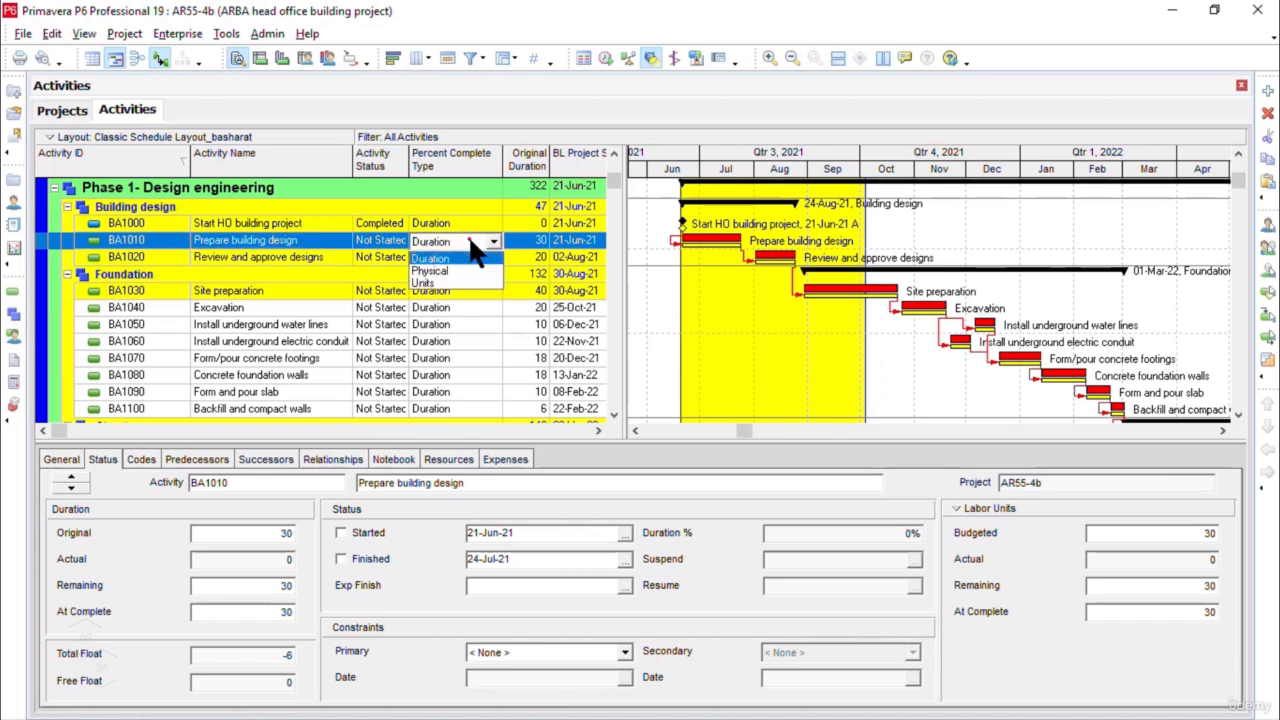
{"action": "left_click", "coordinate": [461, 256]}
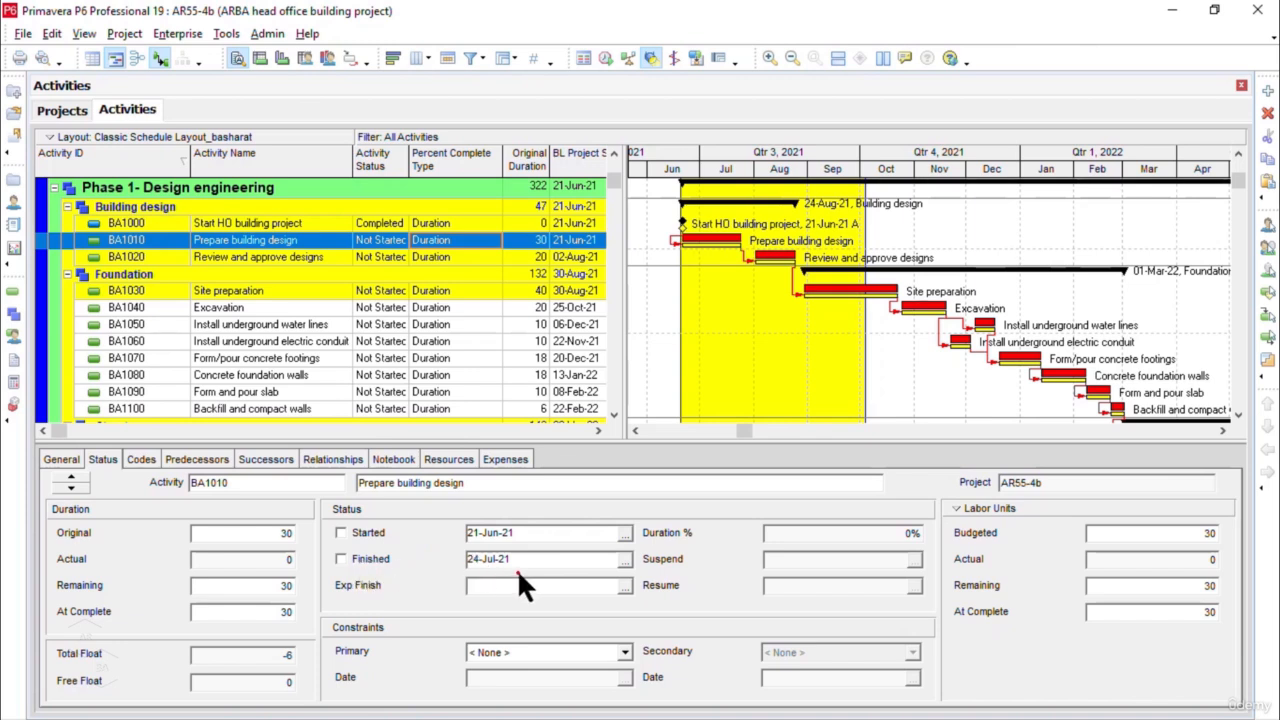
- Mark Prepare building design as started on 21-Jun-21 and finished on 24-Jul-21, with Duration % set to 100%
{"action": "left_click", "coordinate": [341, 532]}
{"action": "left_click", "coordinate": [903, 538]}
{"action": "double_click", "coordinate": [871, 537]}
{"action": "type", "text": "100"}
{"action": "key", "text": "Return"}
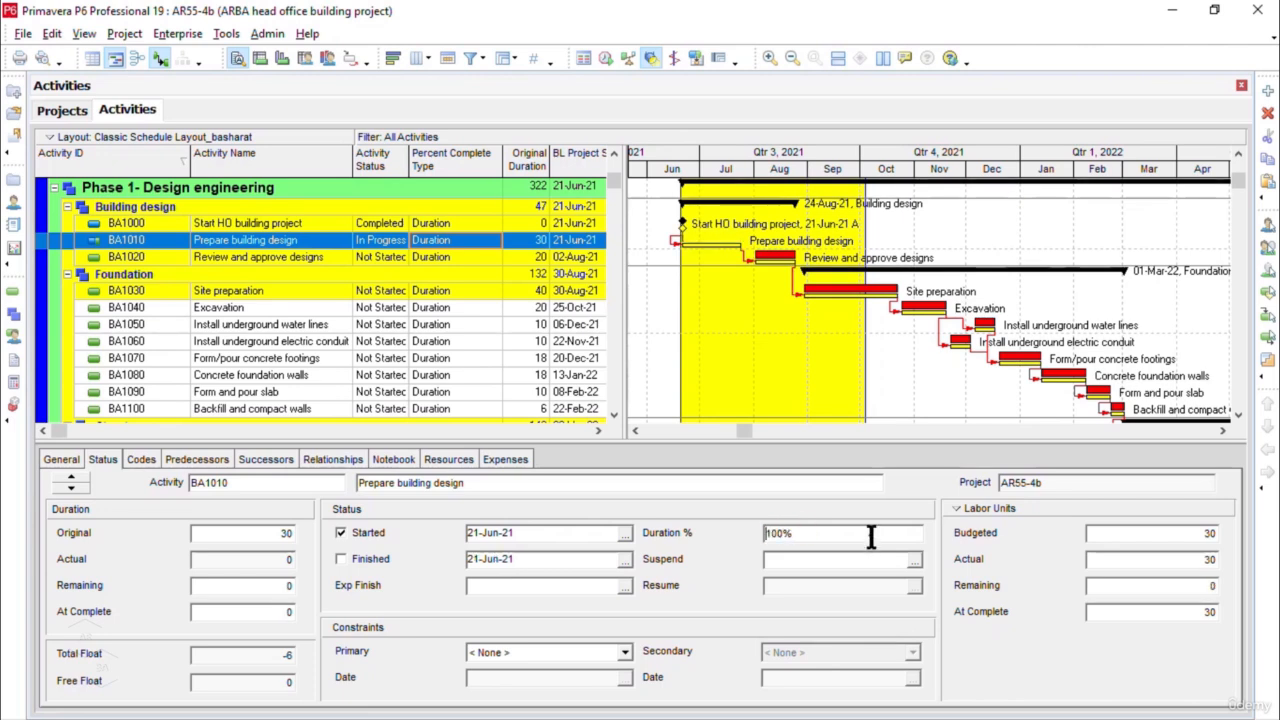
{"action": "left_click", "coordinate": [342, 560]}
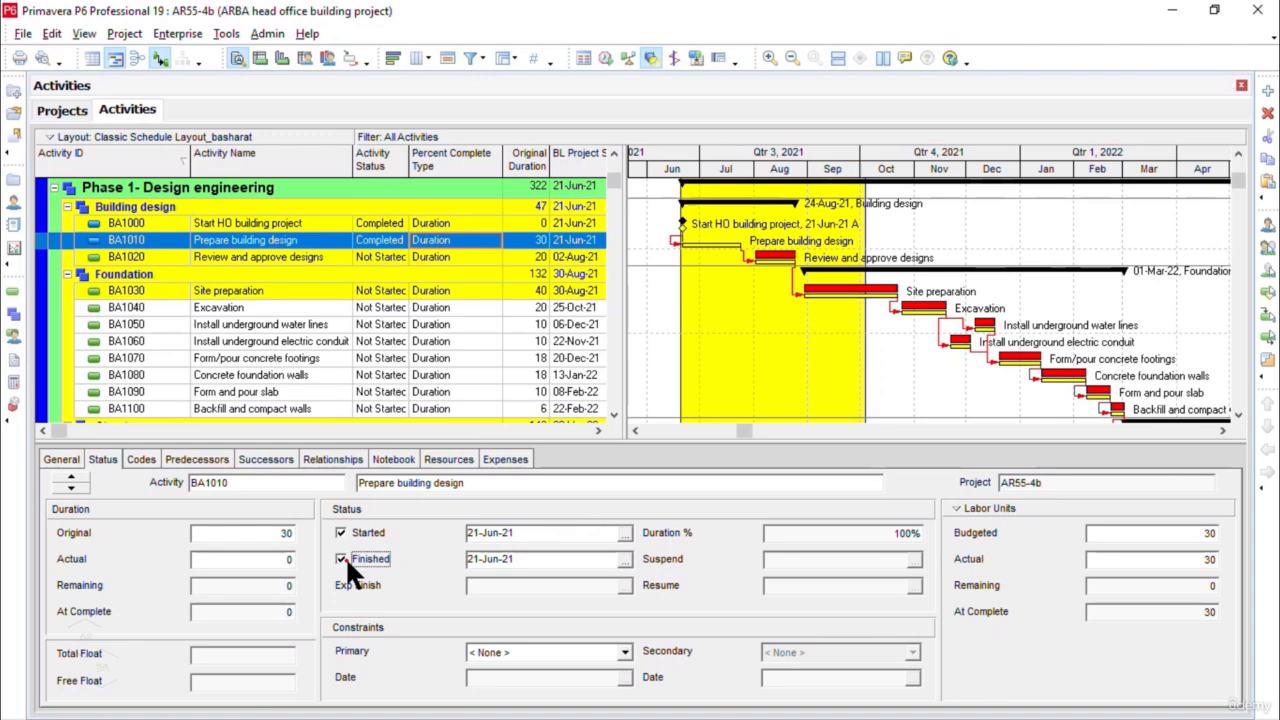
{"action": "left_click", "coordinate": [627, 562]}
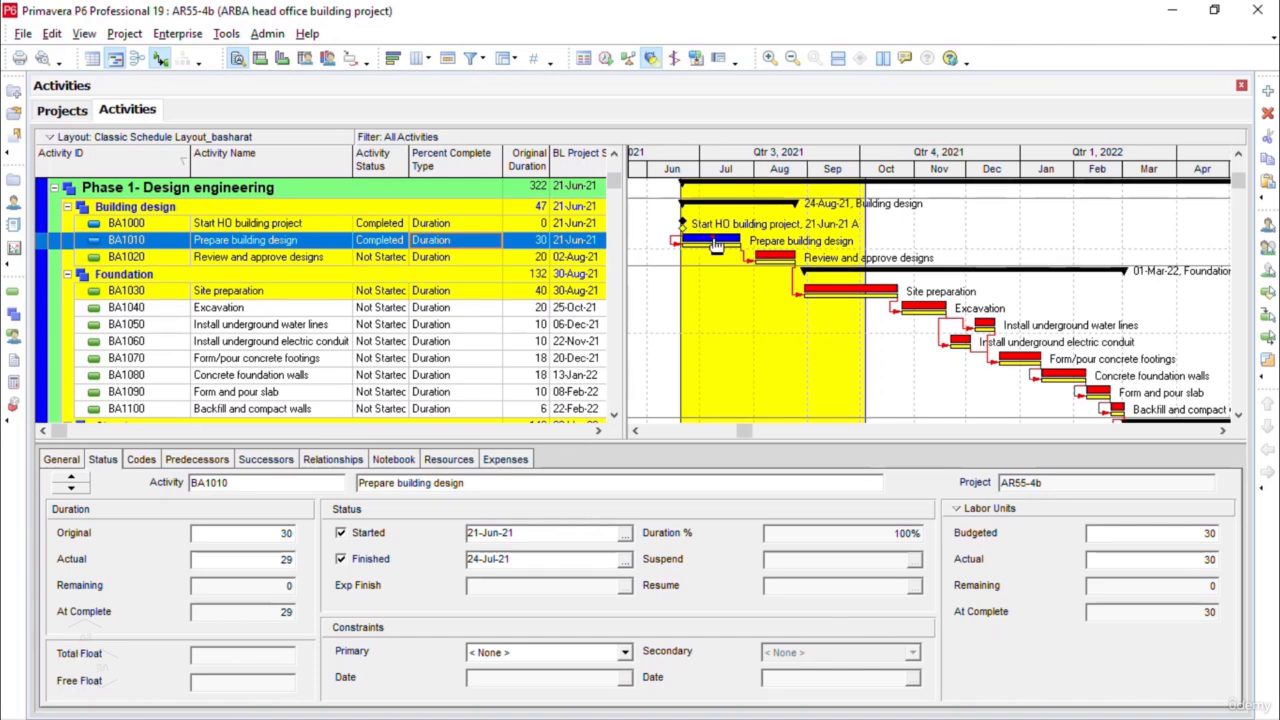
- Set the actual cost of the Design Architect resource on Prepare building design to $14,000
{"action": "left_click", "coordinate": [450, 462]}
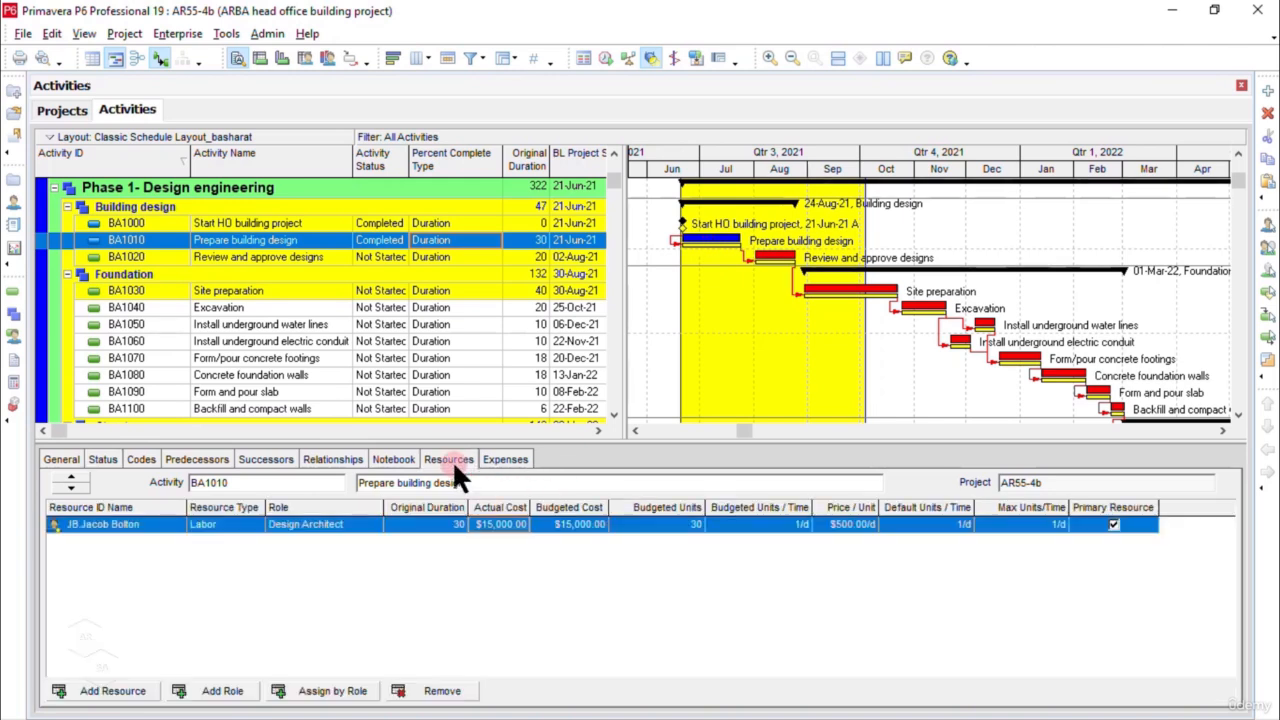
{"action": "left_click", "coordinate": [510, 527]}
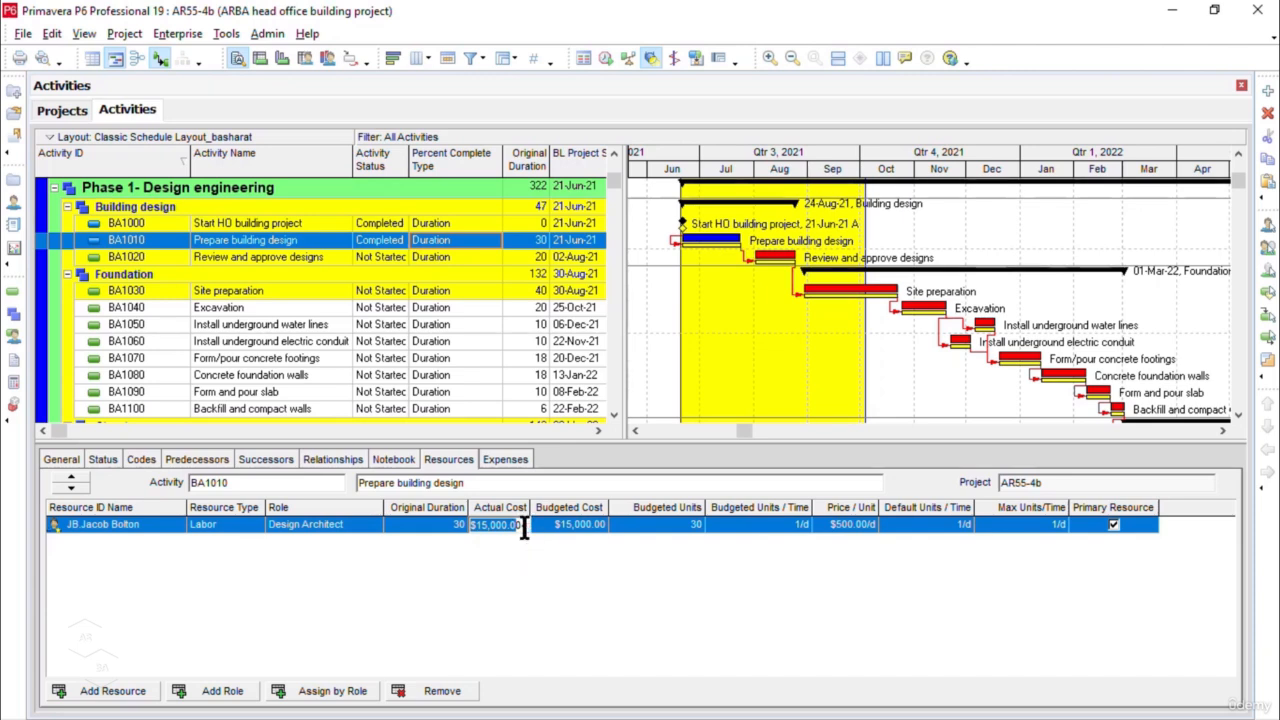
{"action": "left_click_drag", "start_coordinate": [524, 530], "coordinate": [483, 530]}
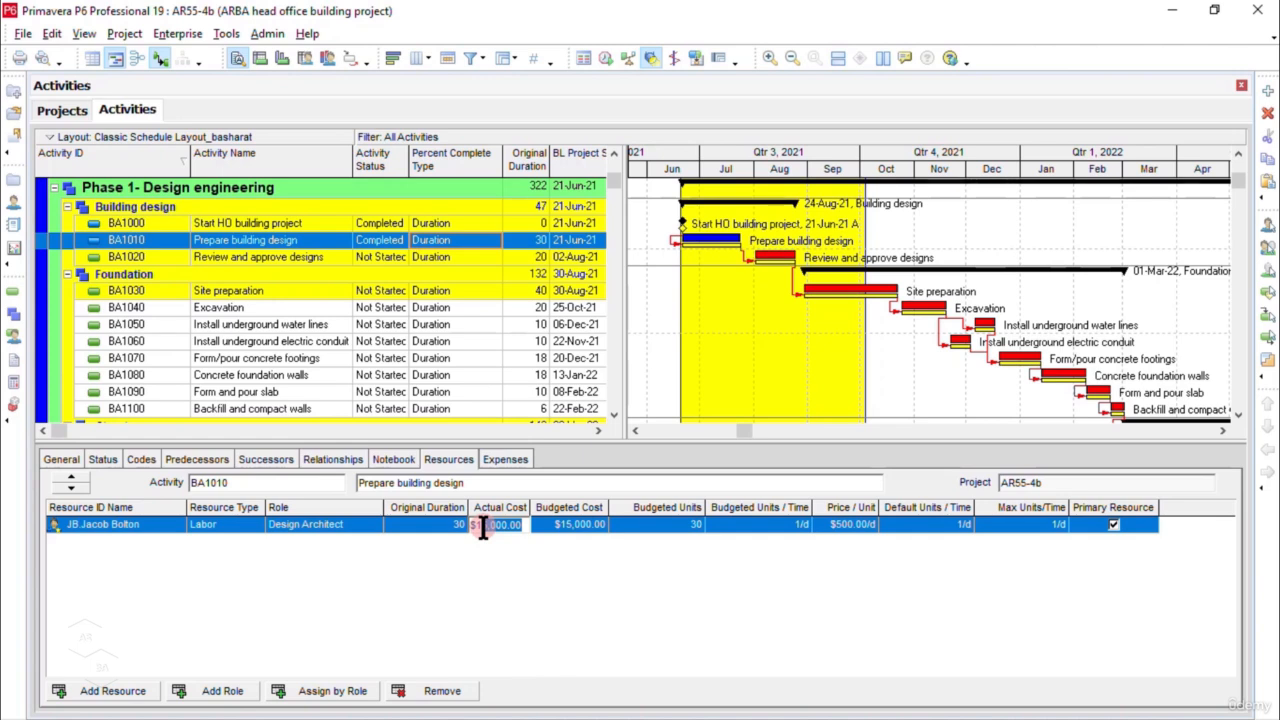
{"action": "type", "text": "4000"}
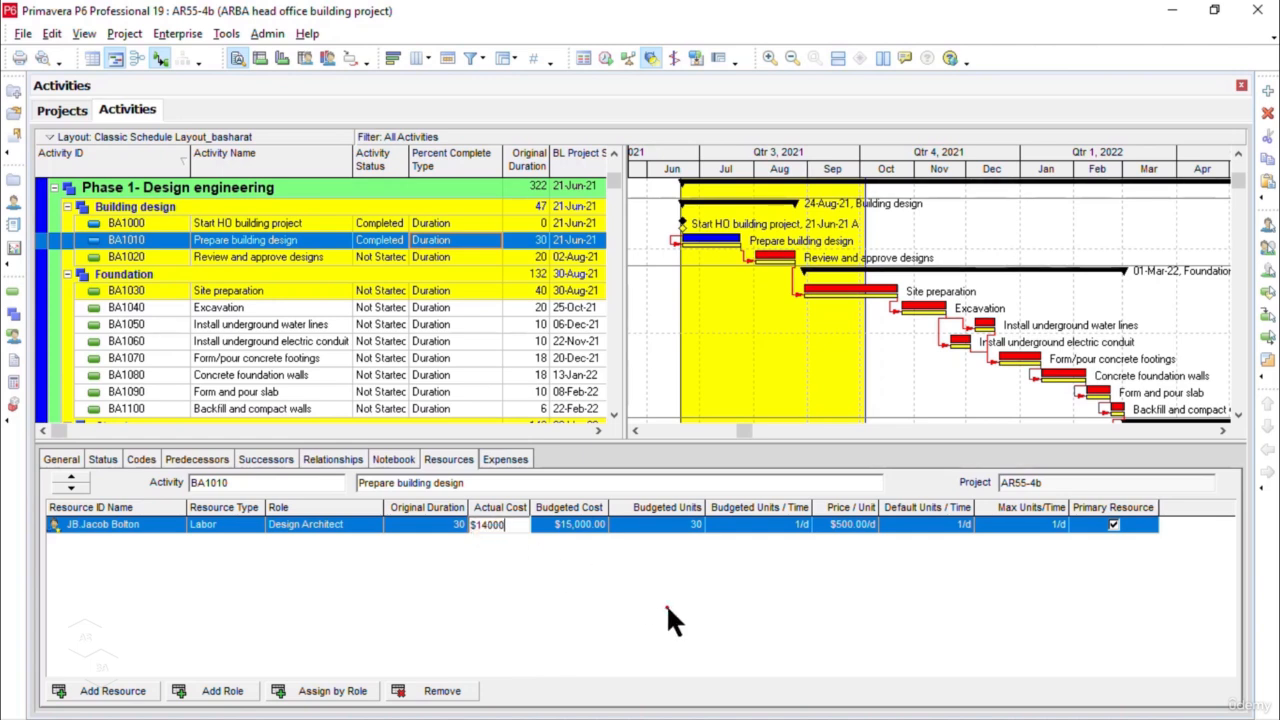
{"action": "key", "text": "Return"}
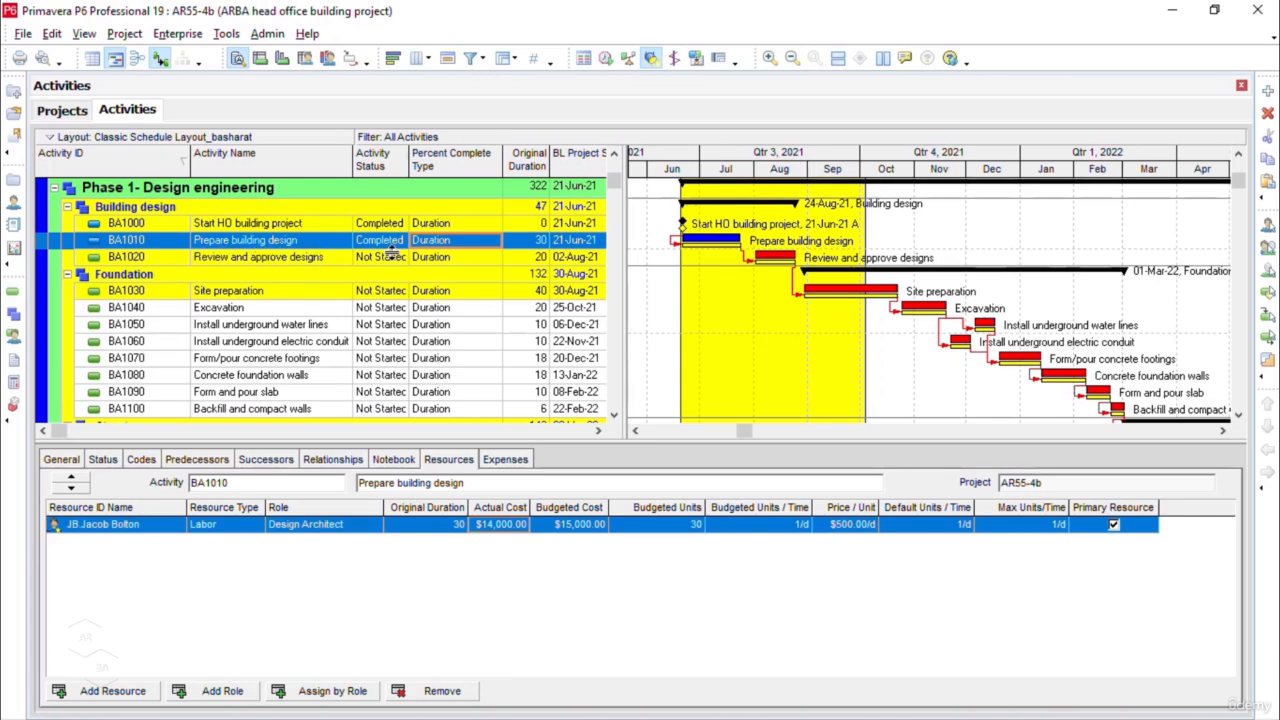
- Choose Duration as the percent complete type for activity BA1020, Review and approve designs
{"action": "left_click", "coordinate": [598, 431]}
{"action": "left_click", "coordinate": [597, 428]}
{"action": "left_click", "coordinate": [597, 428]}
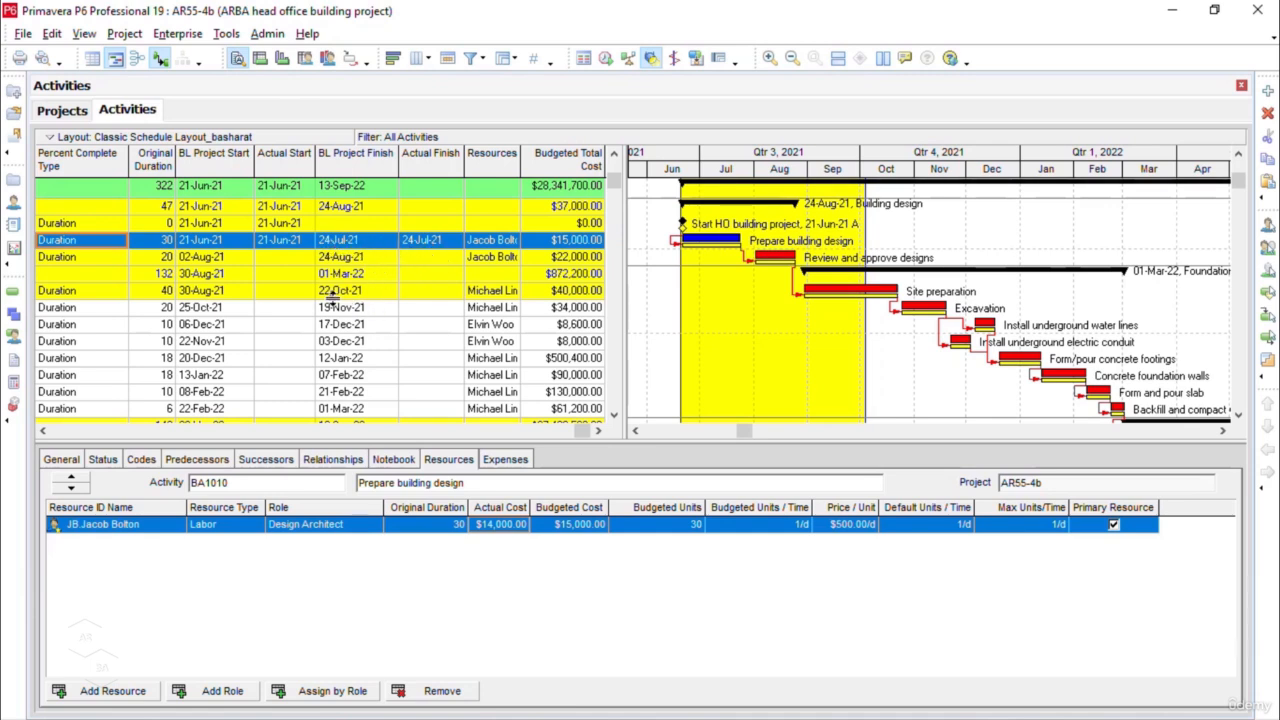
{"action": "left_click", "coordinate": [42, 430]}
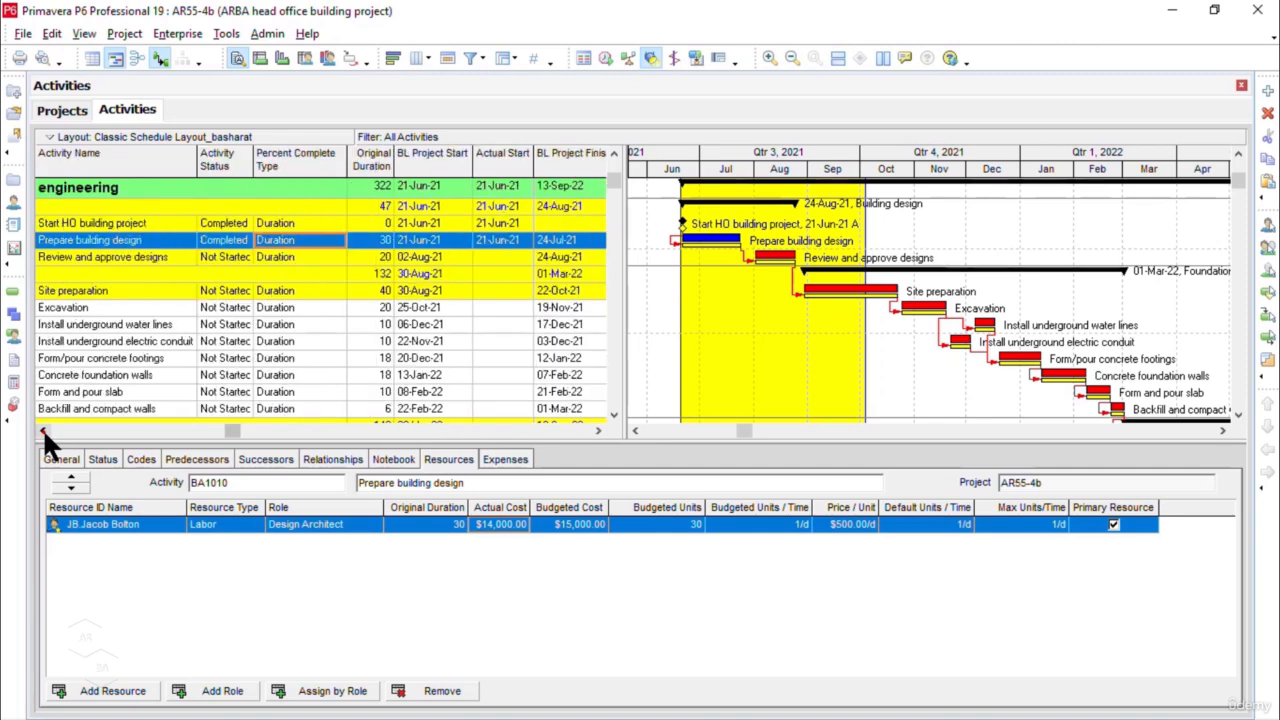
{"action": "left_click", "coordinate": [42, 430]}
{"action": "left_click", "coordinate": [598, 430]}
{"action": "left_click", "coordinate": [145, 257]}
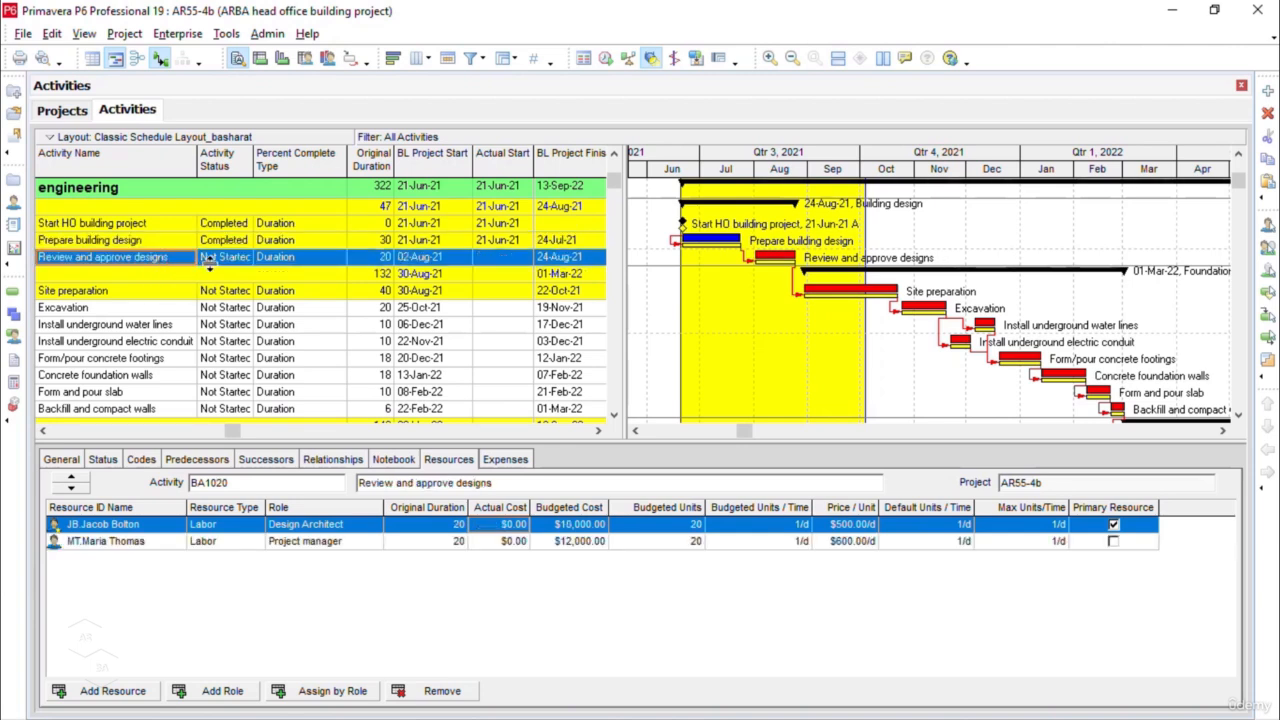
{"action": "left_click", "coordinate": [316, 256]}
{"action": "left_click", "coordinate": [316, 256]}
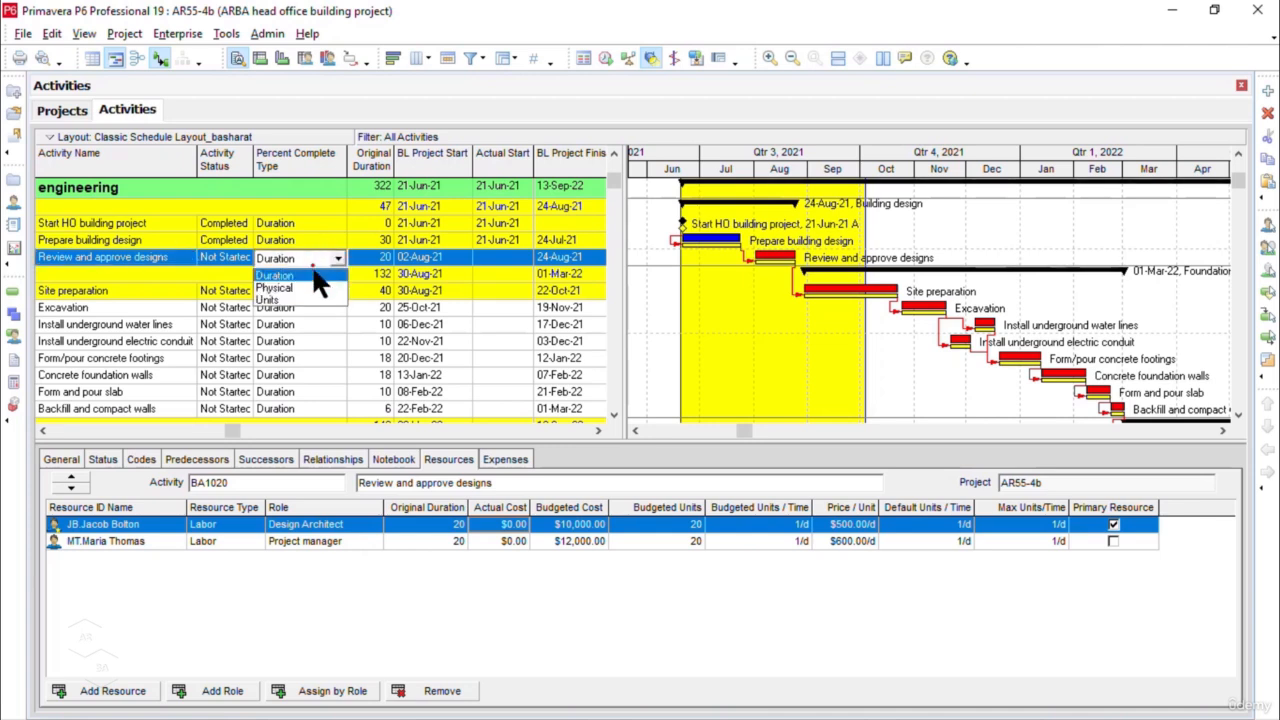
{"action": "left_click", "coordinate": [310, 273]}
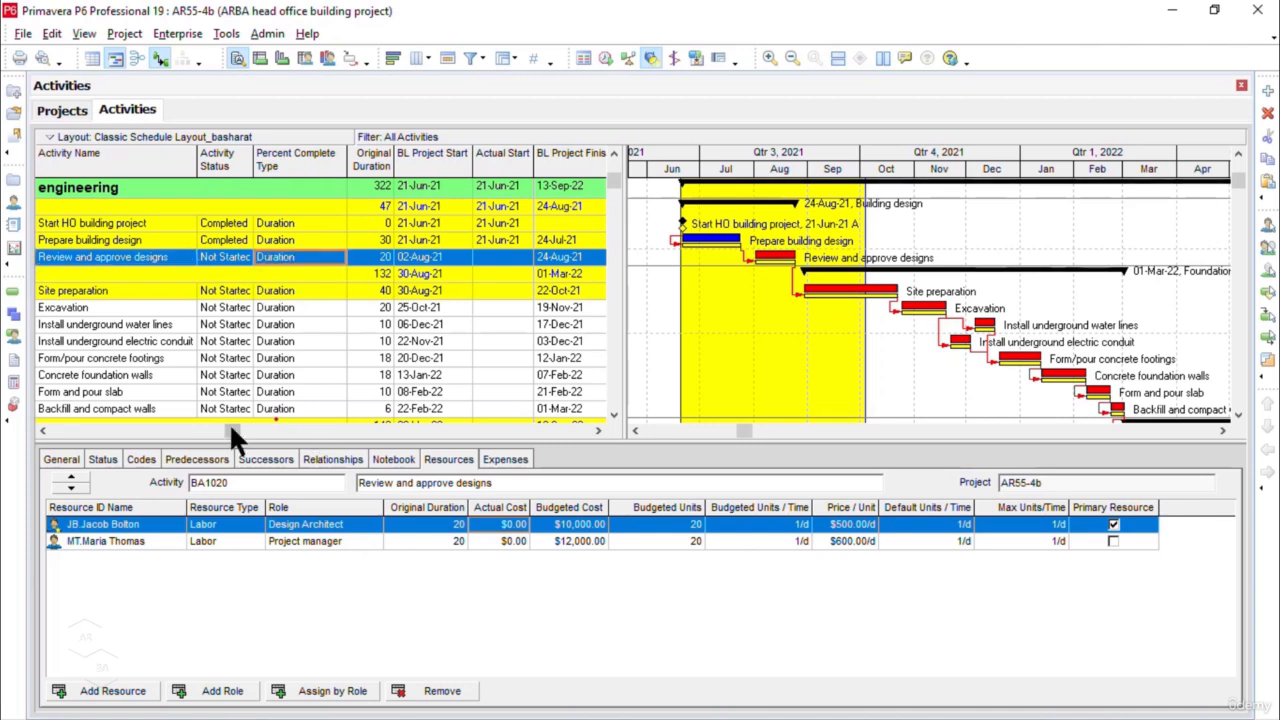
- Mark Review and approve designs as started, with an actual start date of 09-Aug-21
{"action": "left_click", "coordinate": [106, 457]}
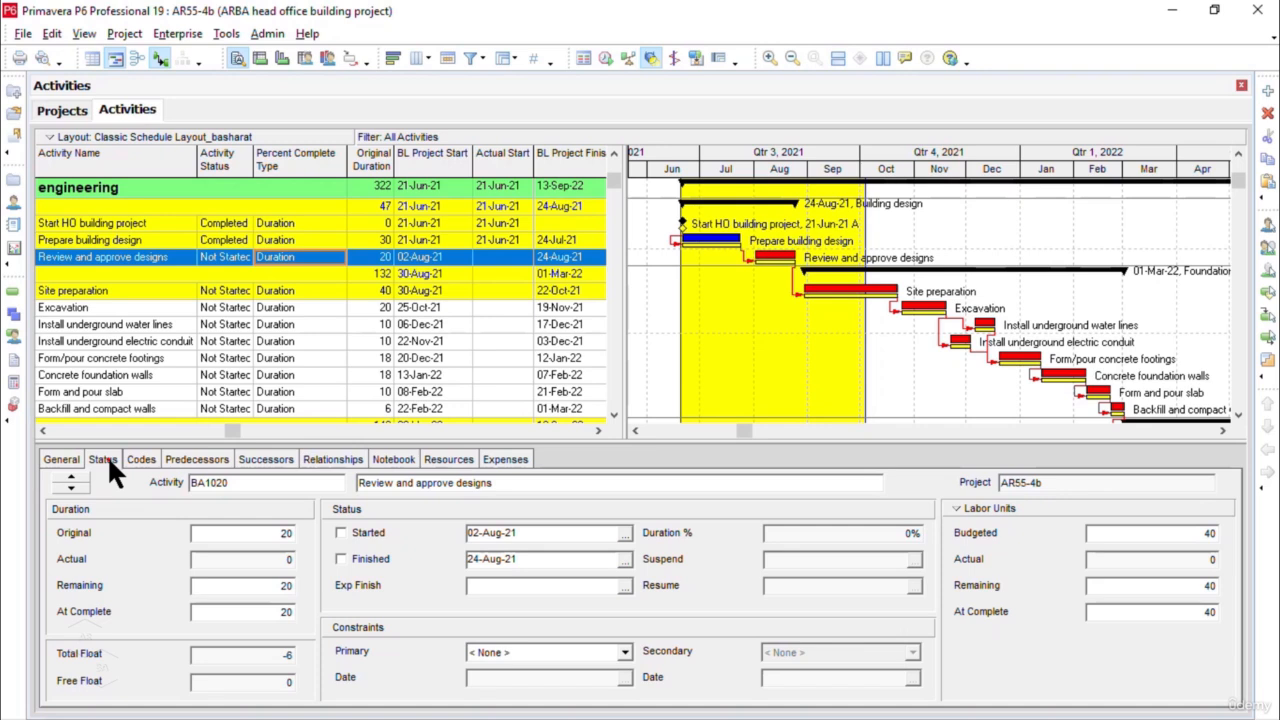
{"action": "key", "text": "alt"}
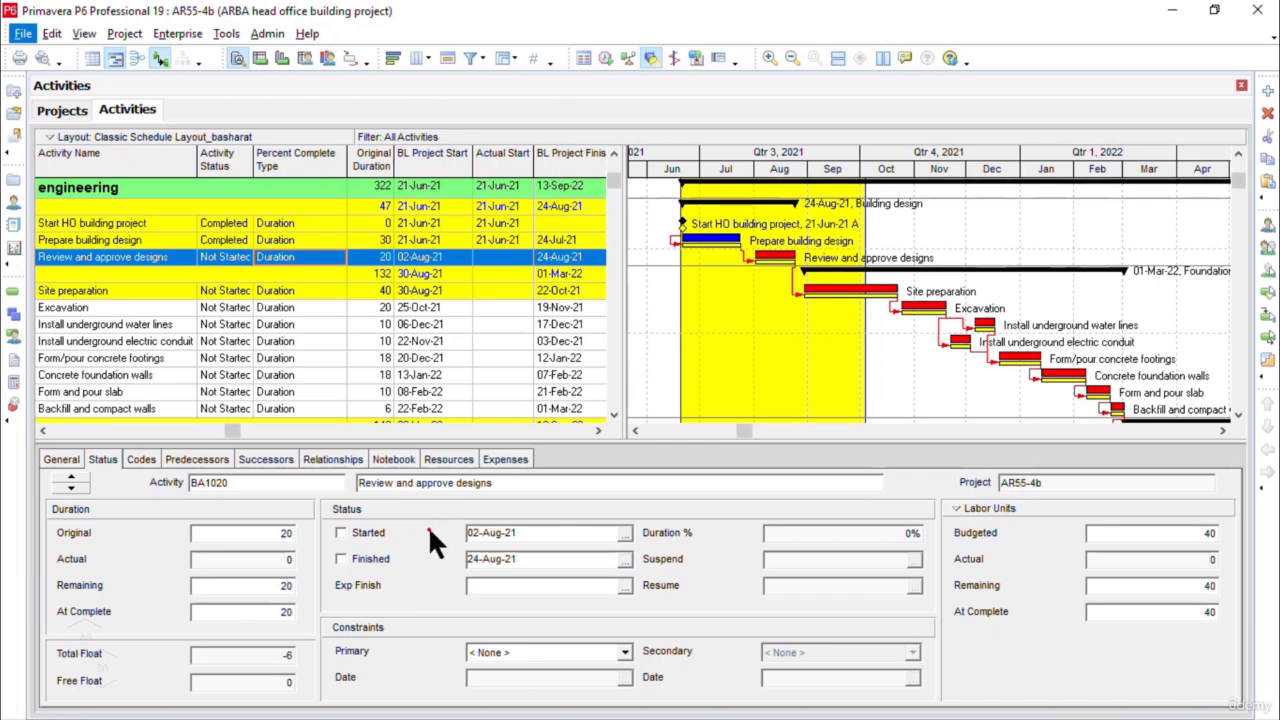
{"action": "left_click", "coordinate": [341, 533]}
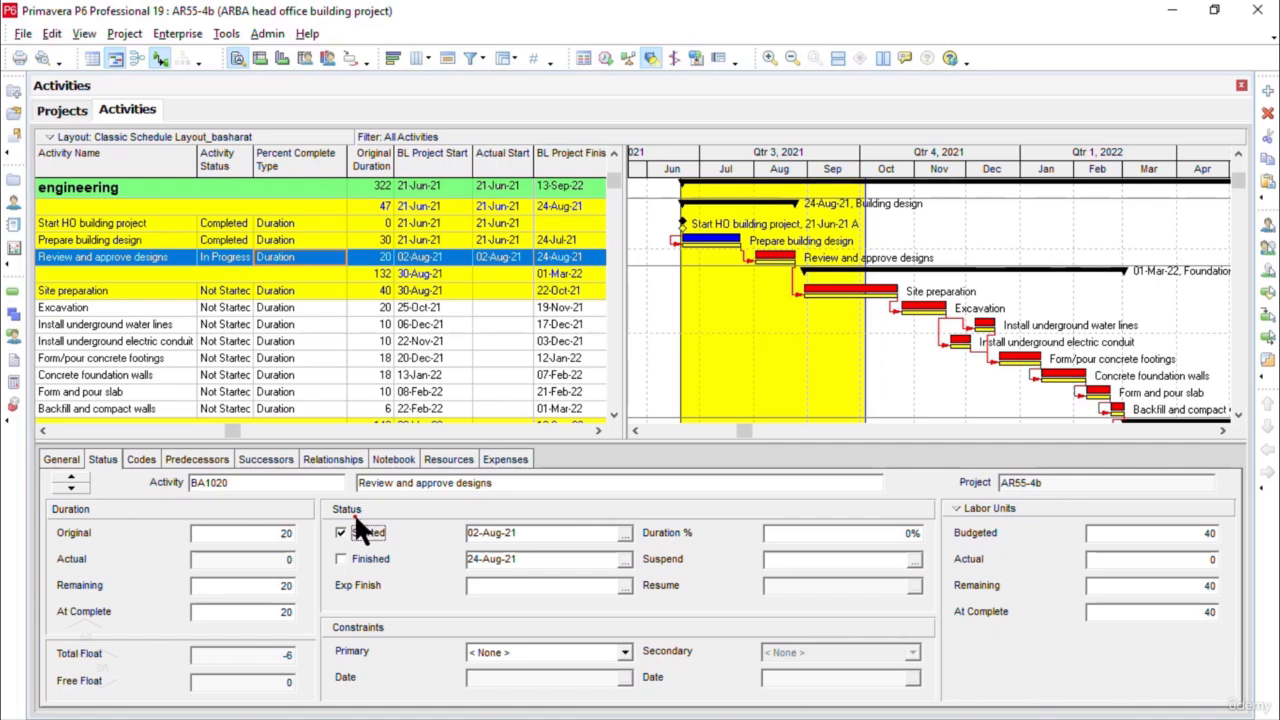
{"action": "left_click", "coordinate": [626, 532]}
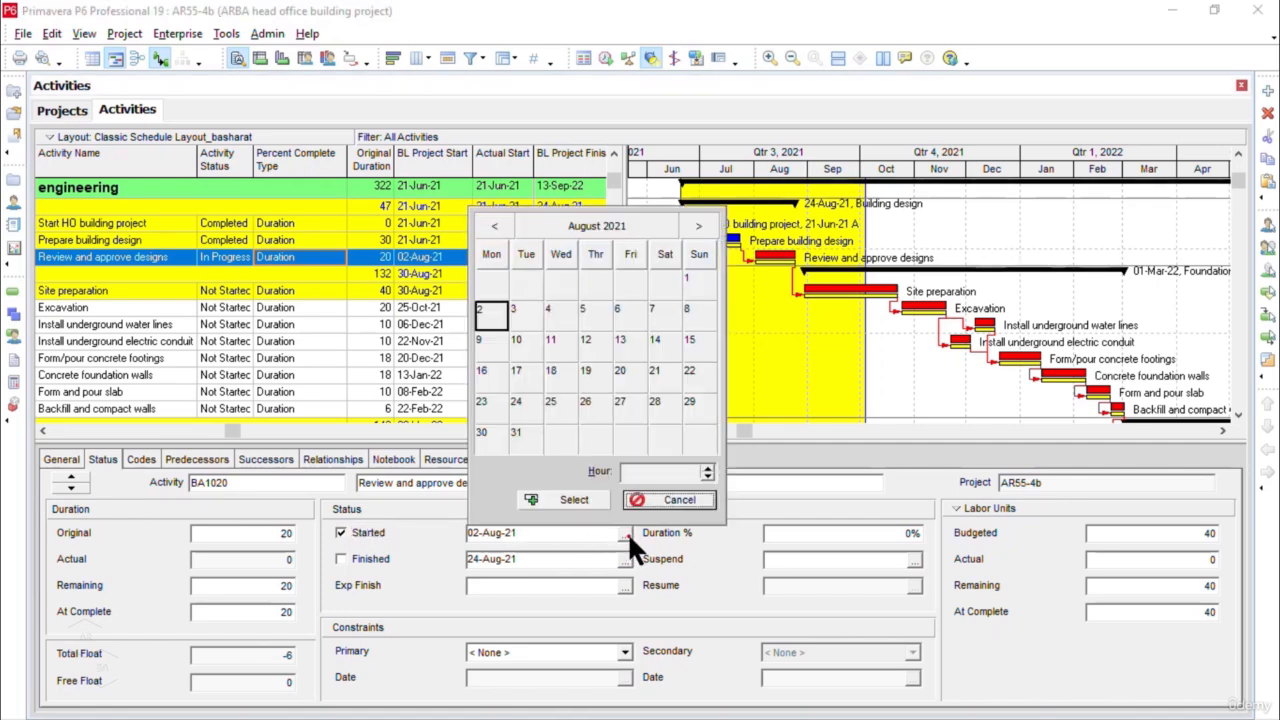
{"action": "left_click", "coordinate": [489, 345]}
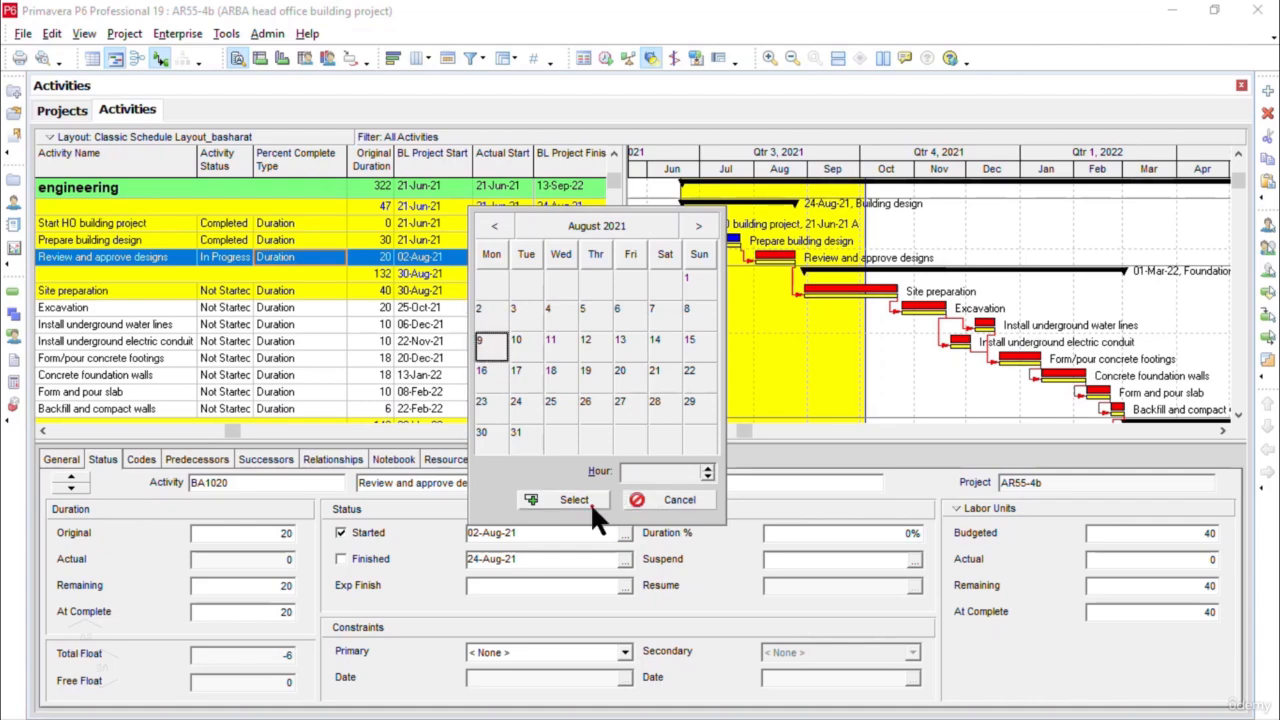
{"action": "left_click", "coordinate": [582, 498]}
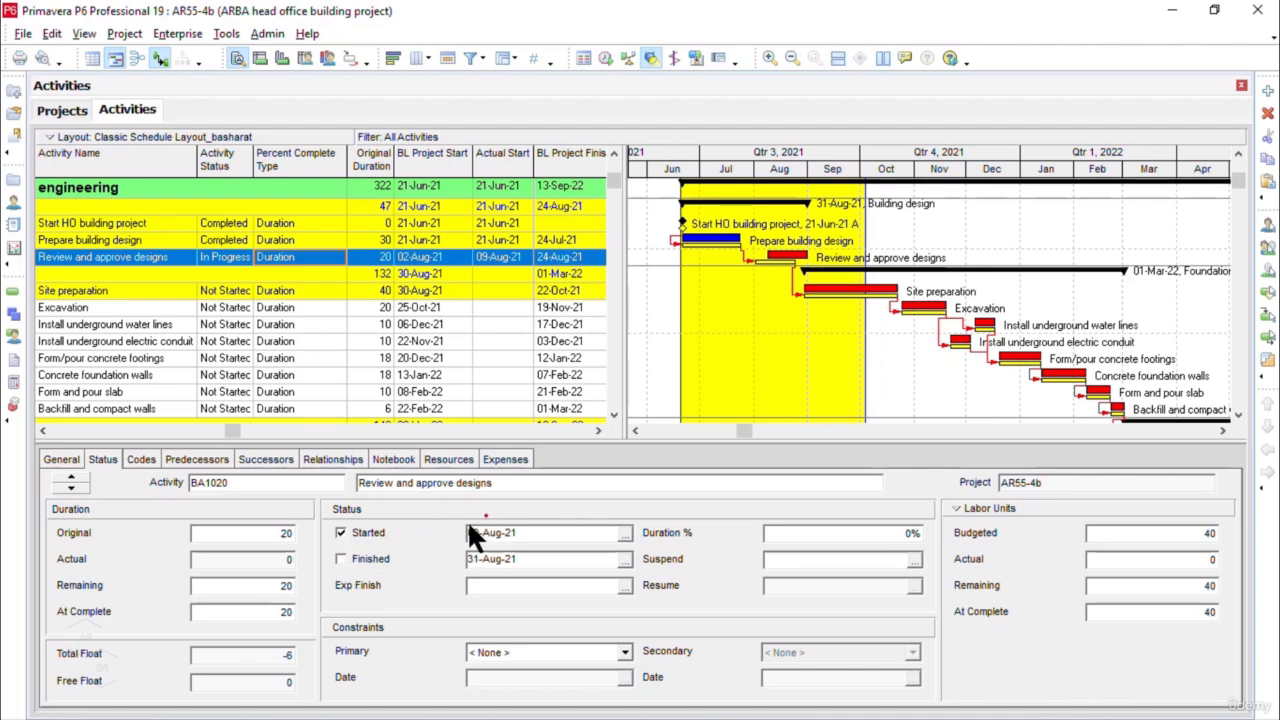
- Mark Review and approve designs as finished, with an actual finish date of 31-Aug-21
{"action": "left_click", "coordinate": [341, 559]}
{"action": "left_click", "coordinate": [625, 560]}
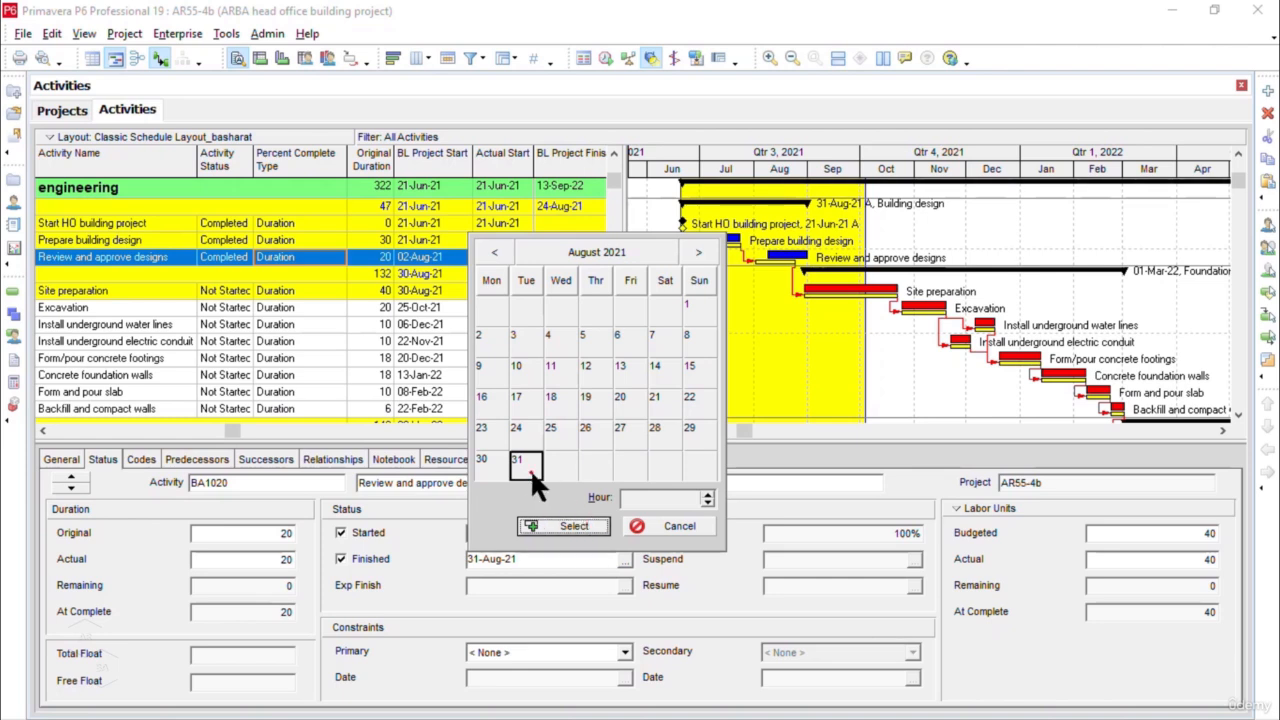
{"action": "left_click", "coordinate": [573, 524]}
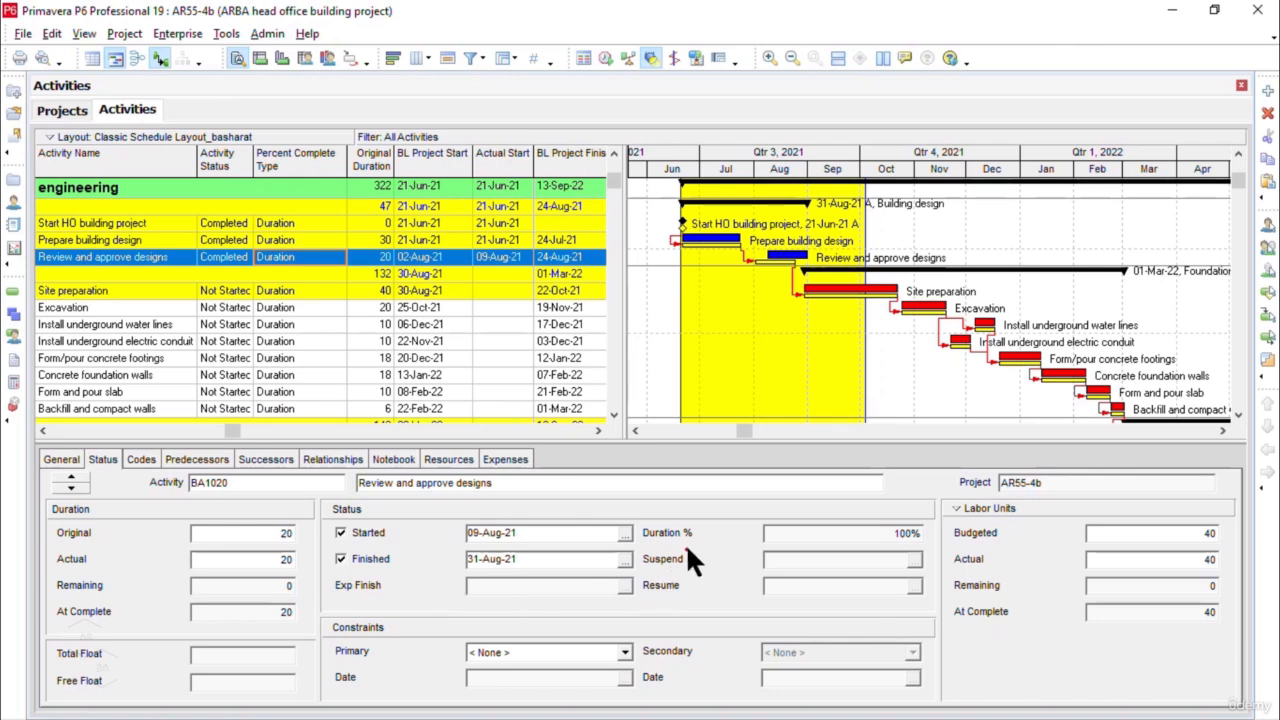
{"action": "left_click", "coordinate": [891, 536]}
- Change the percent complete type of activity BA1030, Site preparation, to Physical
{"action": "left_click", "coordinate": [598, 430]}
{"action": "left_click", "coordinate": [598, 430]}
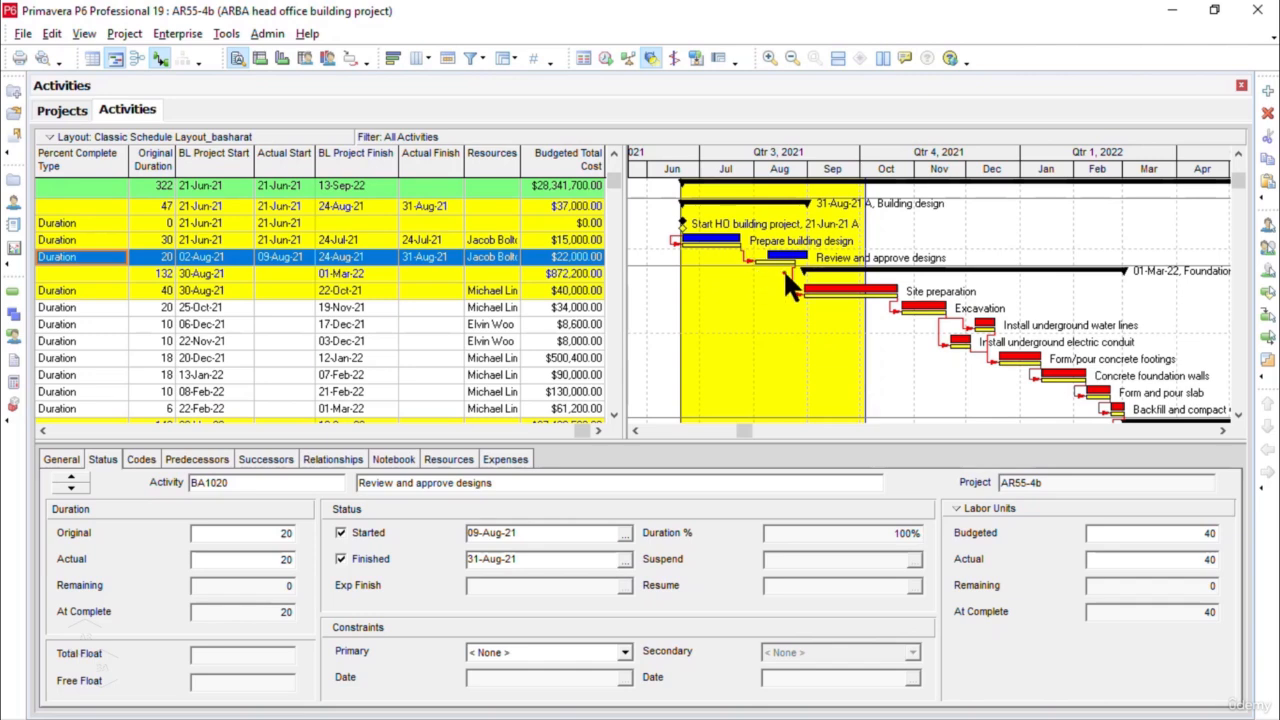
{"action": "left_click", "coordinate": [66, 429]}
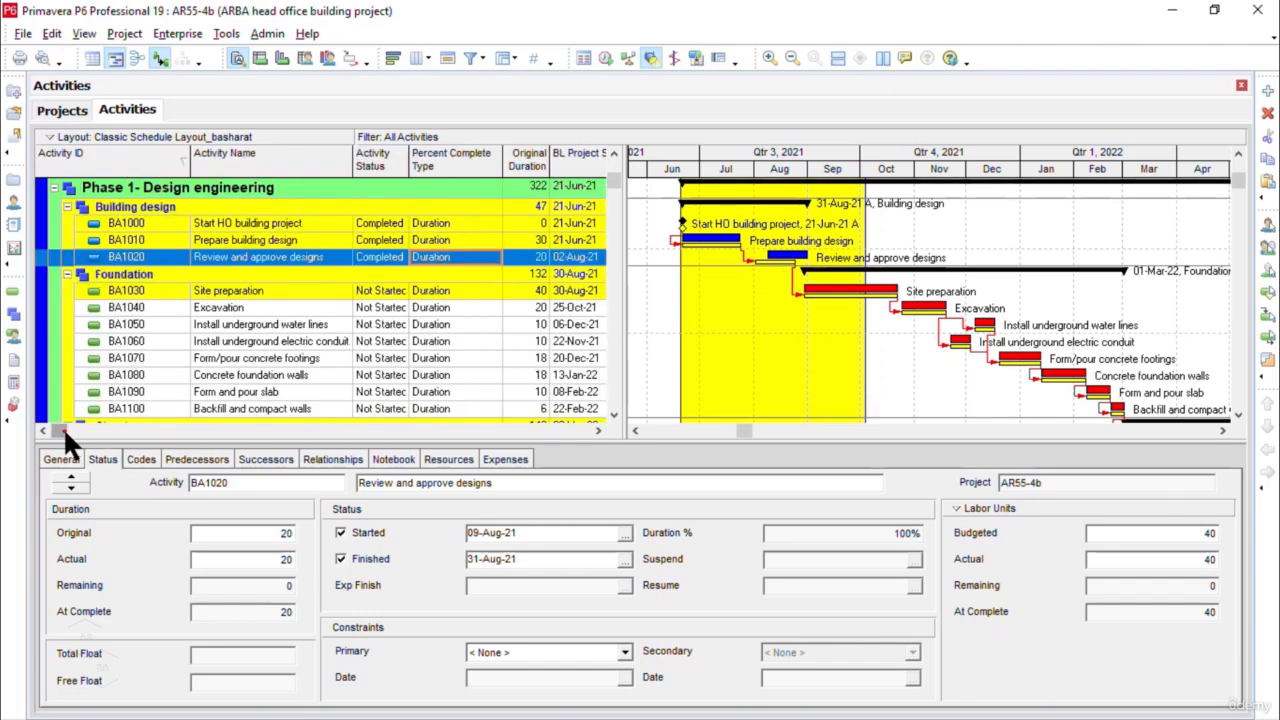
{"action": "left_click", "coordinate": [258, 290]}
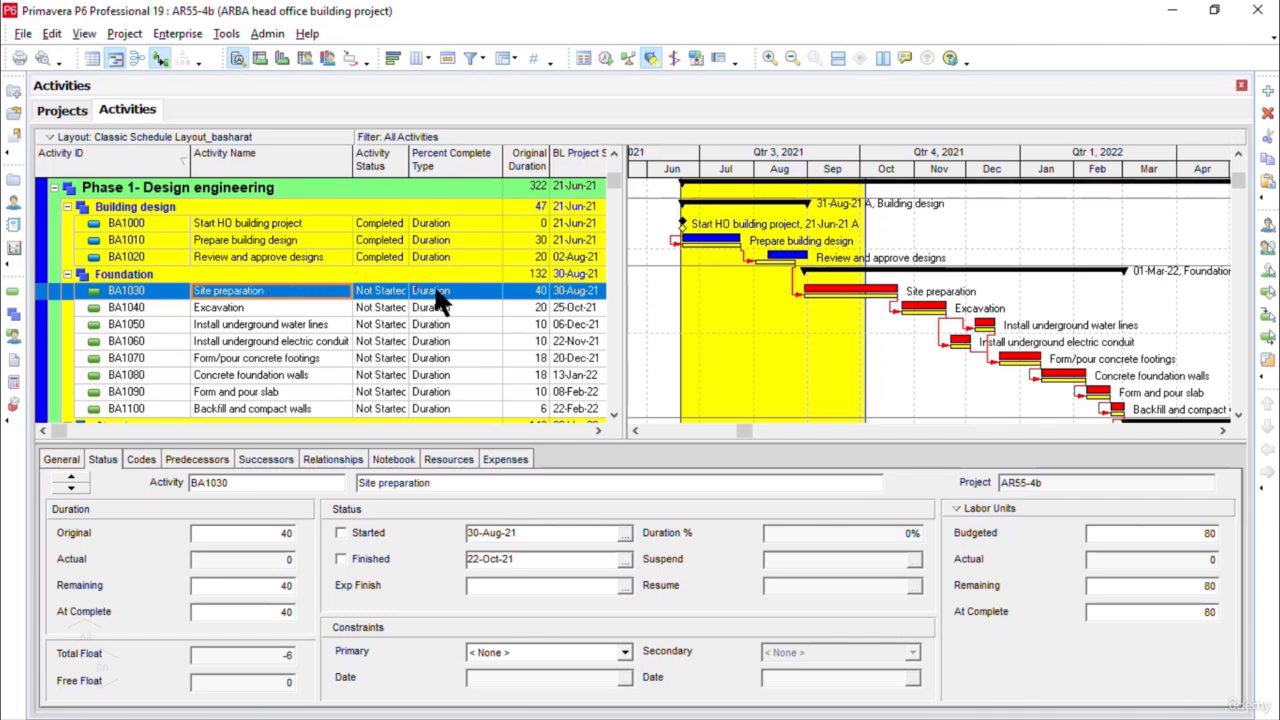
{"action": "left_click", "coordinate": [490, 290]}
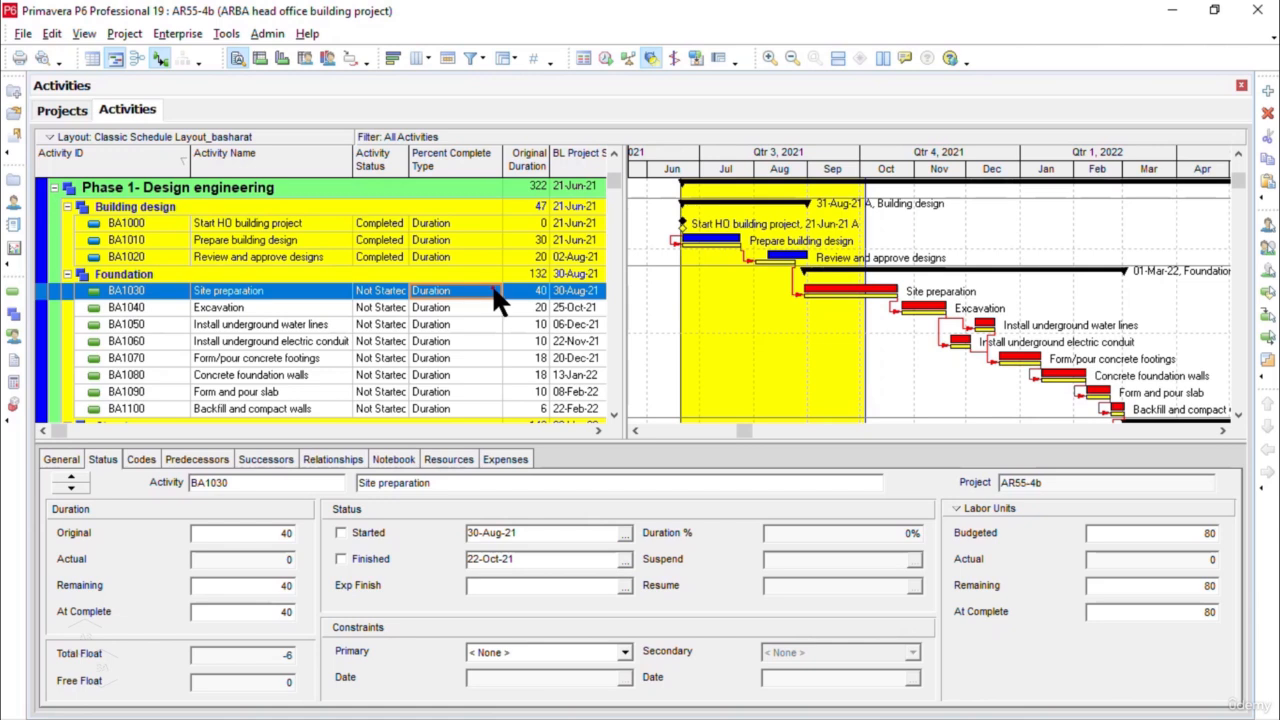
{"action": "left_click", "coordinate": [491, 290]}
{"action": "left_click", "coordinate": [472, 322]}
{"action": "key", "text": "alt"}
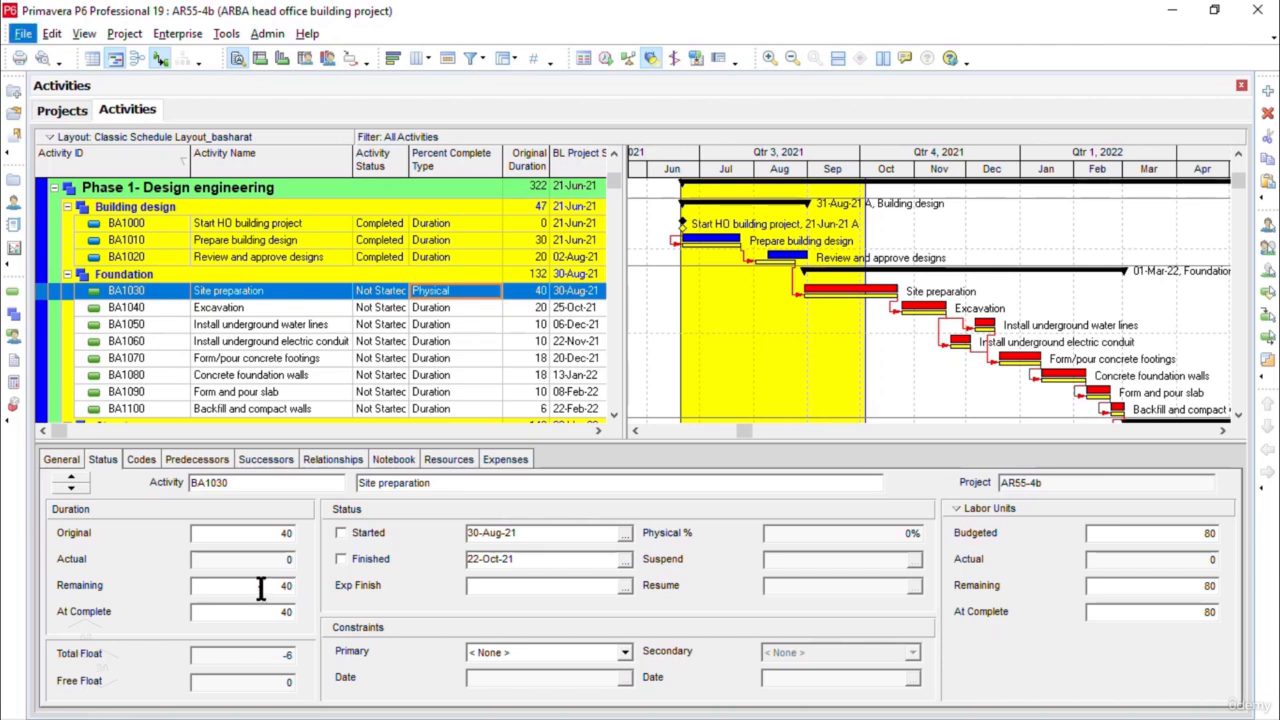
- Mark Site preparation as started on 30-Aug-21 and set its Physical % to 50%
{"action": "left_click", "coordinate": [342, 533]}
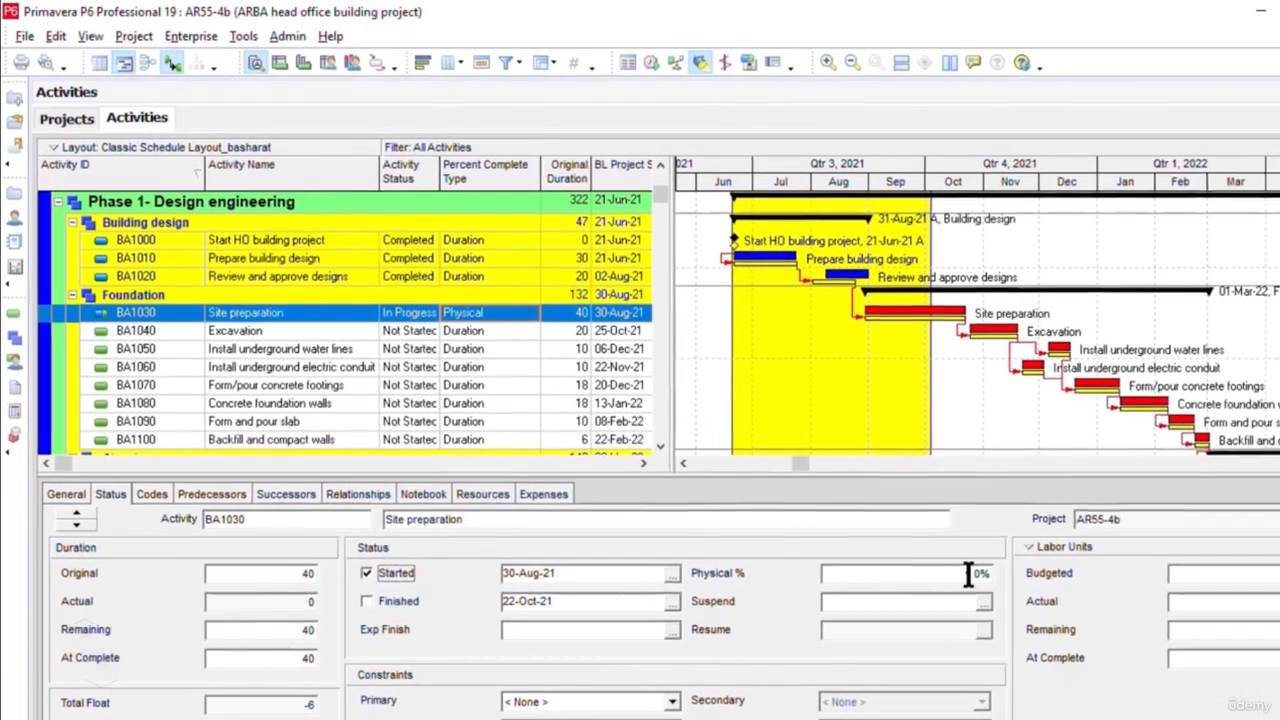
{"action": "left_click", "coordinate": [766, 535]}
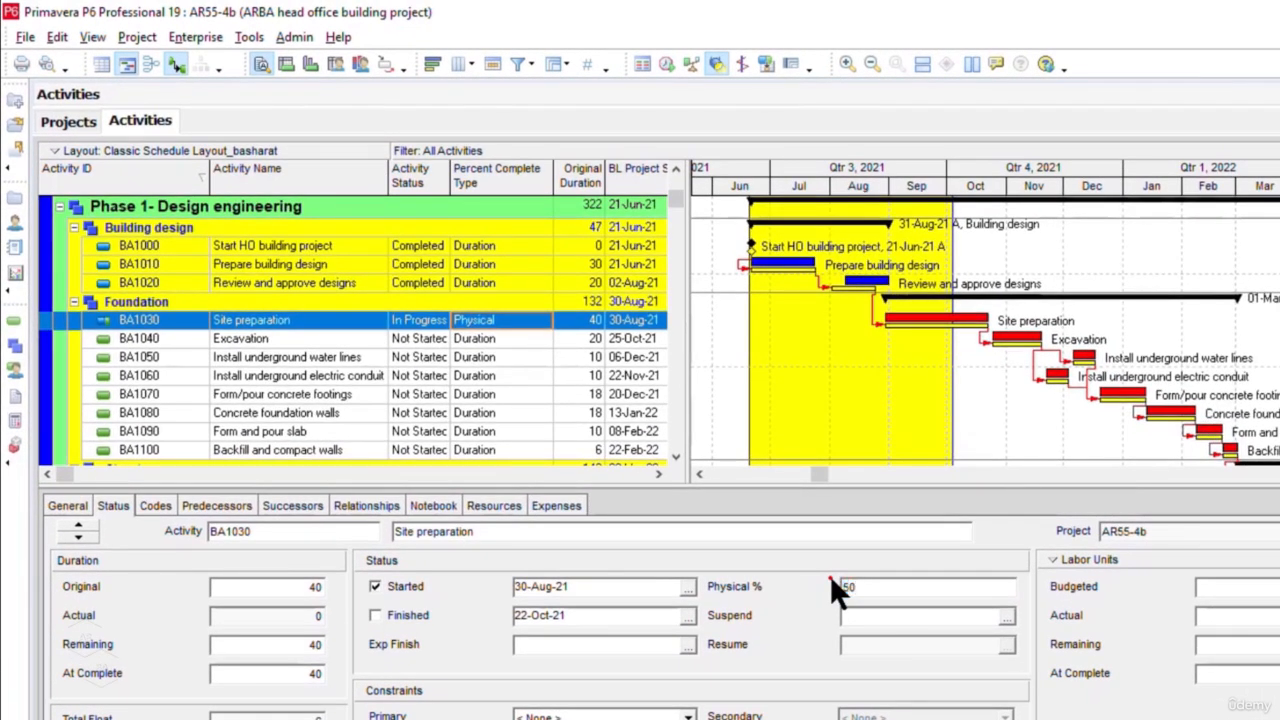
{"action": "key", "text": "Return"}
- Set the remaining duration of Site preparation to 20 days
{"action": "left_click", "coordinate": [308, 644]}
{"action": "left_click_drag", "start_coordinate": [308, 644], "coordinate": [194, 646]}
{"action": "type", "text": "20"}
{"action": "key", "text": "Return"}
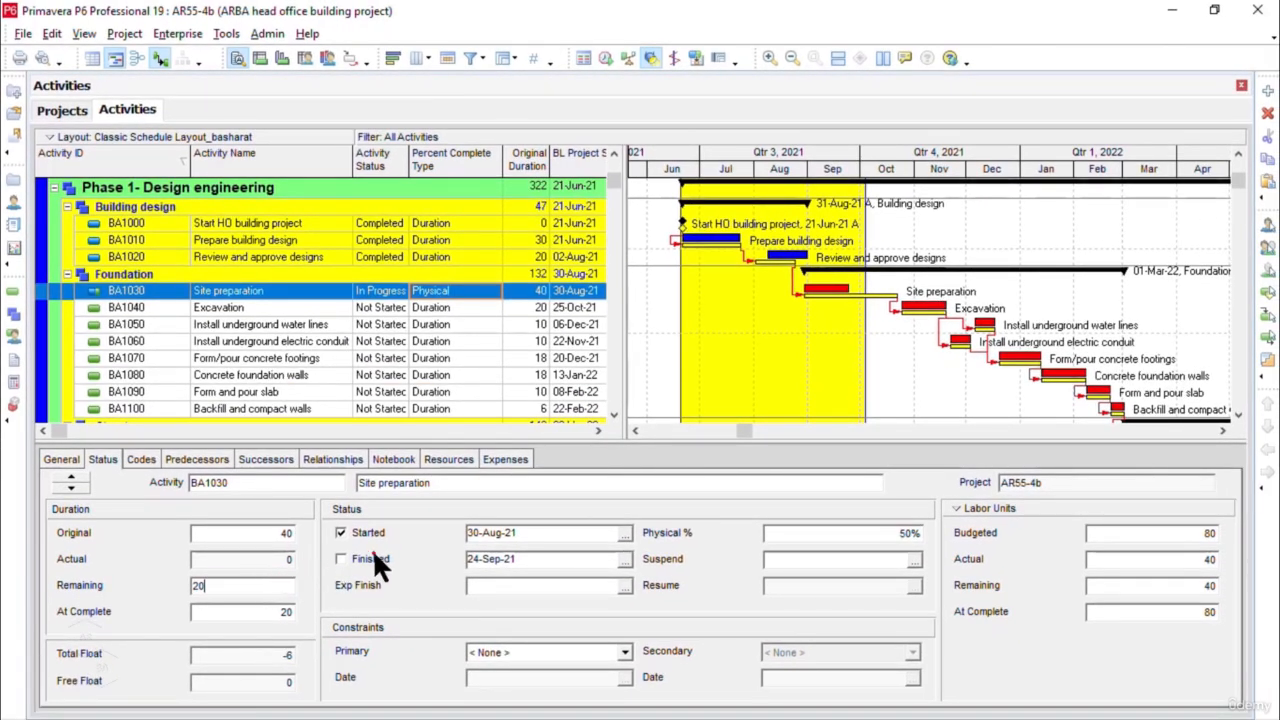
- Compare the actual and budgeted resource costs of Site preparation with those of Review and approve designs
{"action": "left_click", "coordinate": [452, 462]}
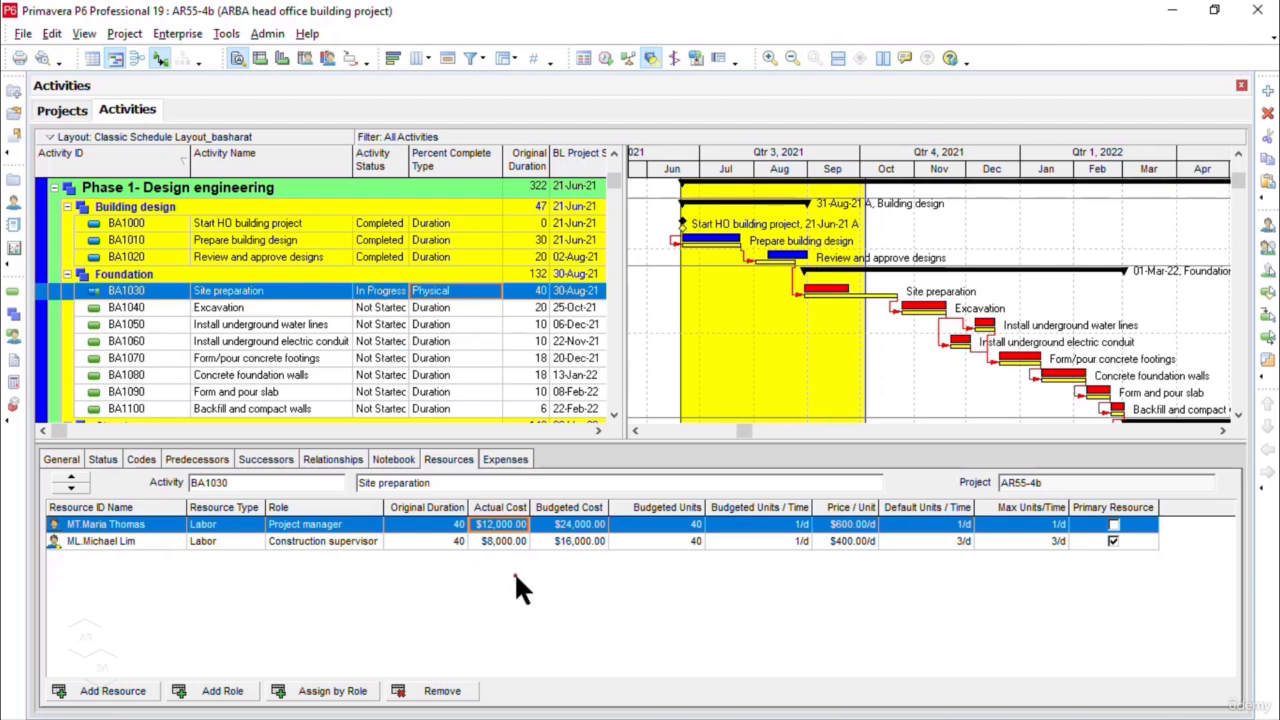
{"action": "left_click", "coordinate": [316, 253]}
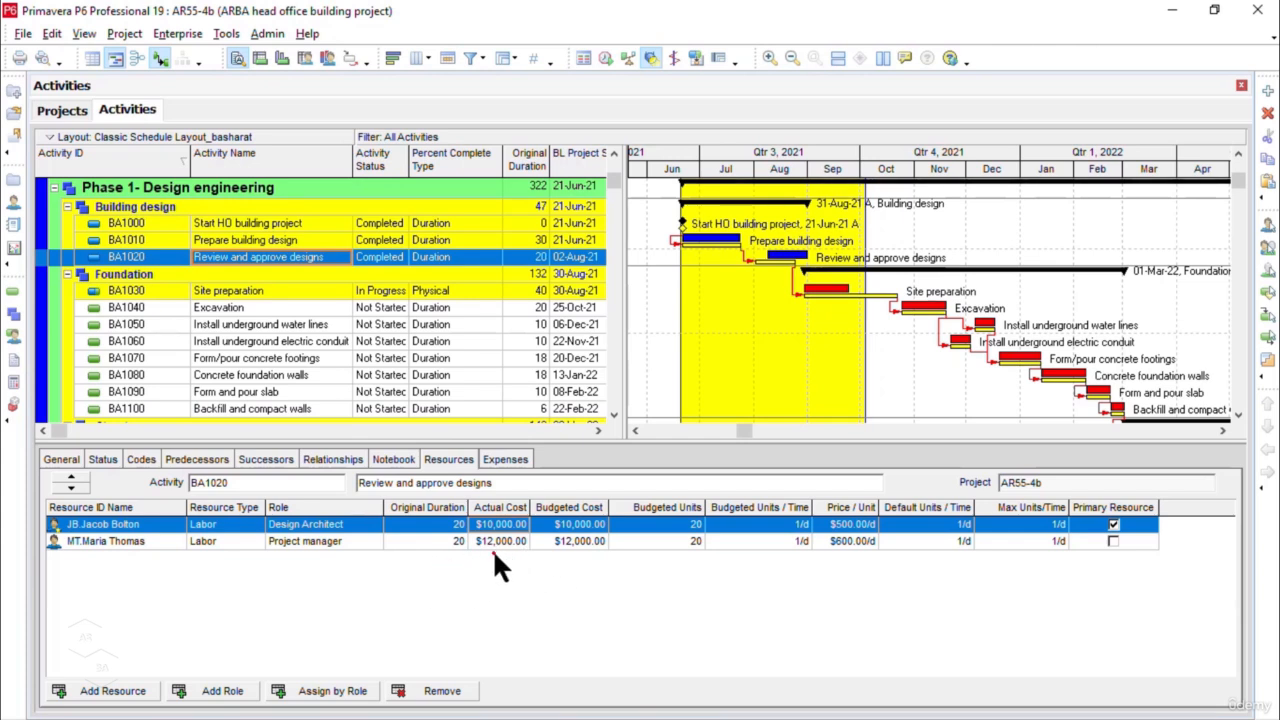
{"action": "left_click", "coordinate": [382, 290]}
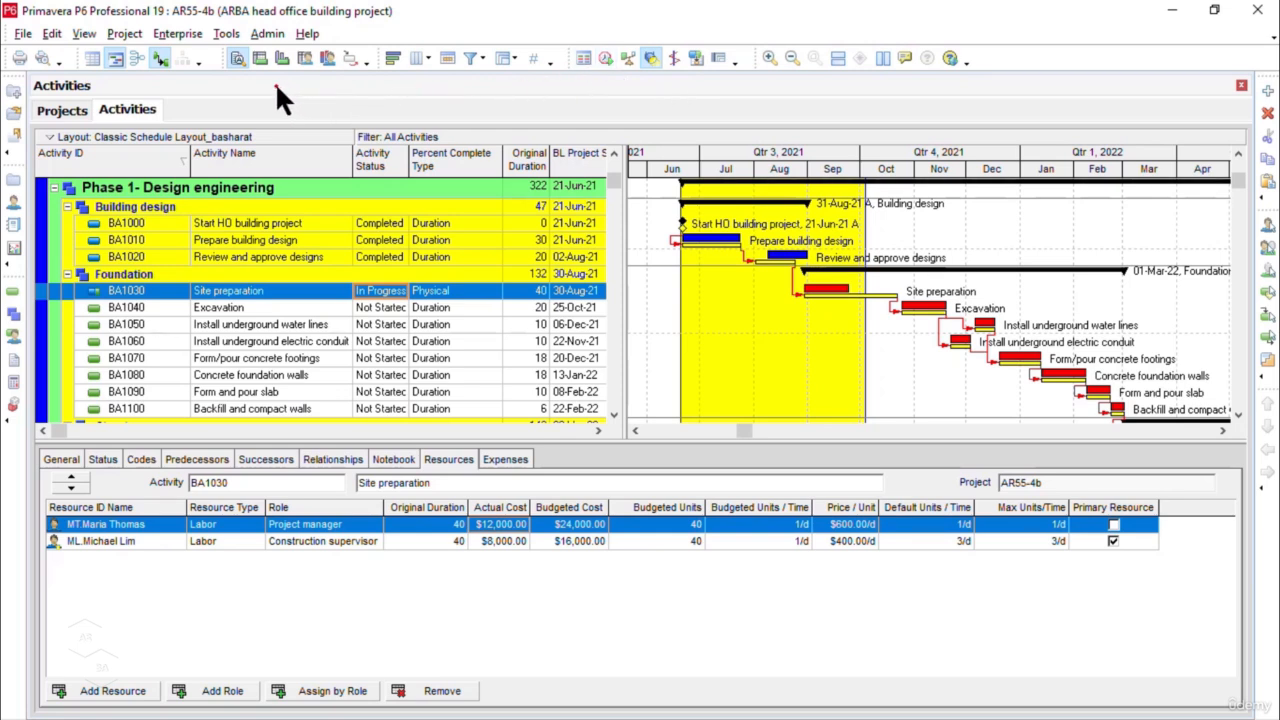
- Set the current data date to 04-Oct-21 and reschedule the project
{"action": "left_click", "coordinate": [228, 36]}
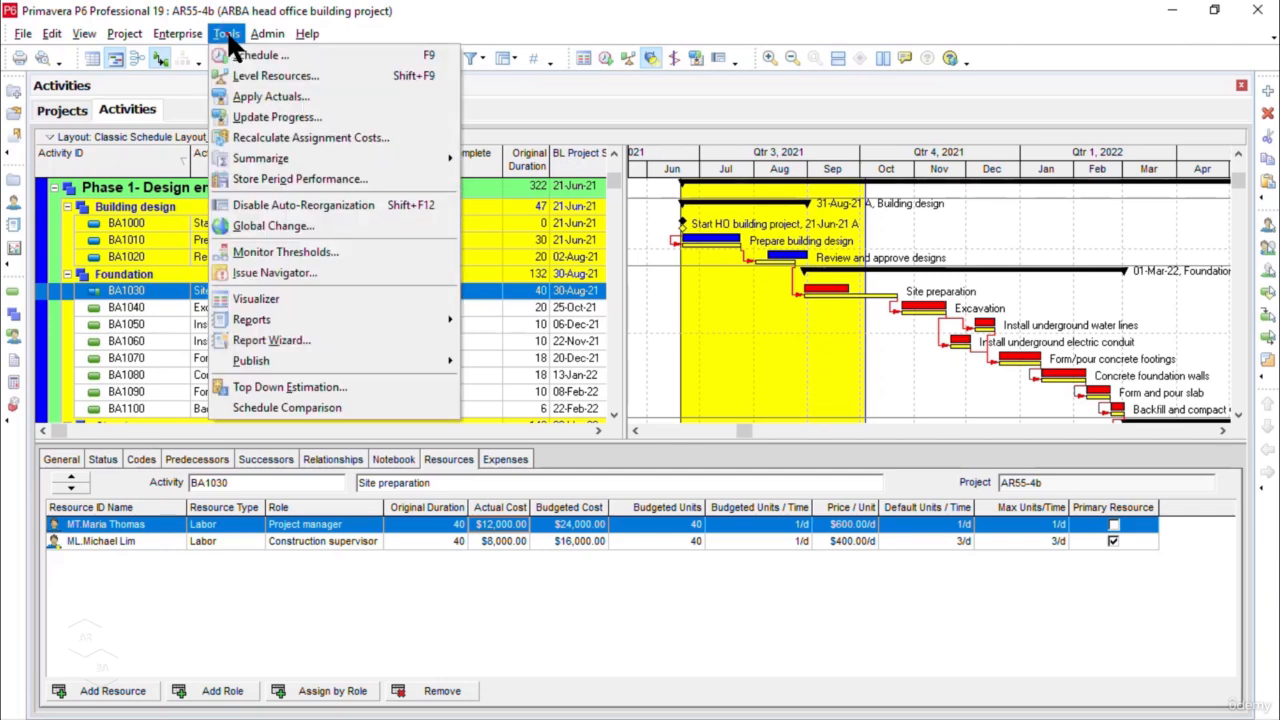
{"action": "left_click", "coordinate": [406, 55]}
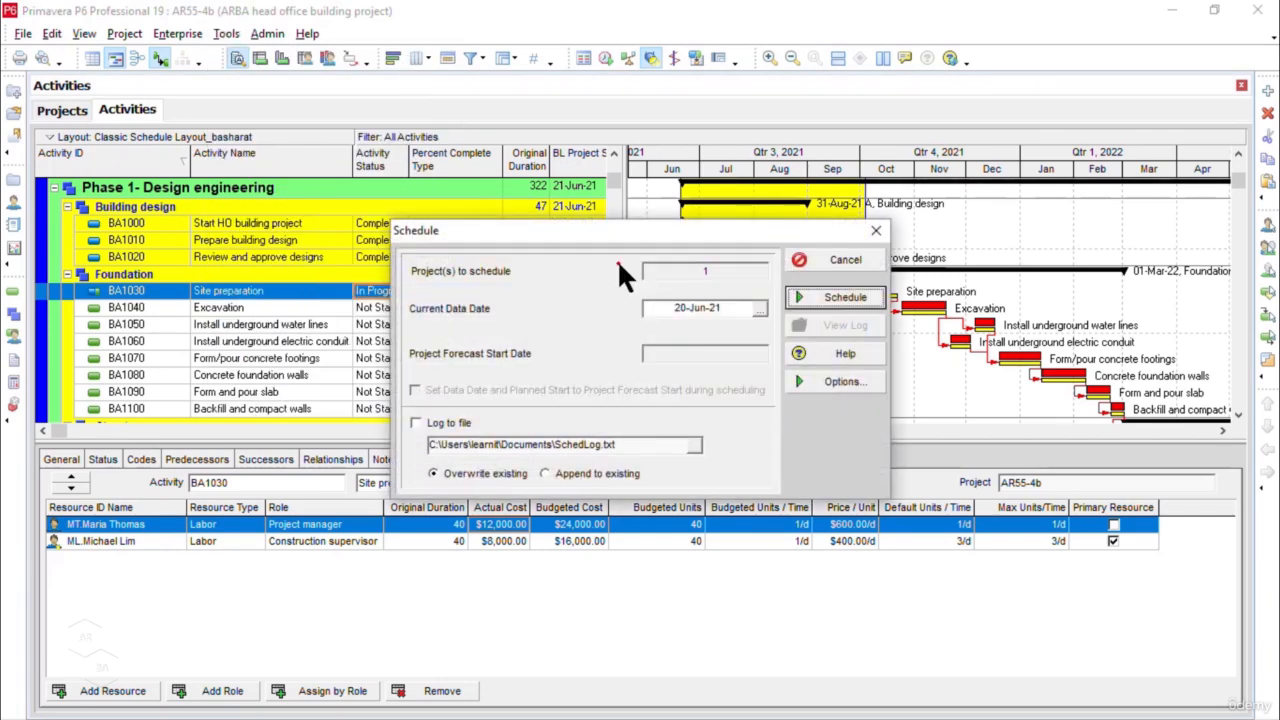
{"action": "left_click_drag", "start_coordinate": [576, 233], "coordinate": [610, 157]}
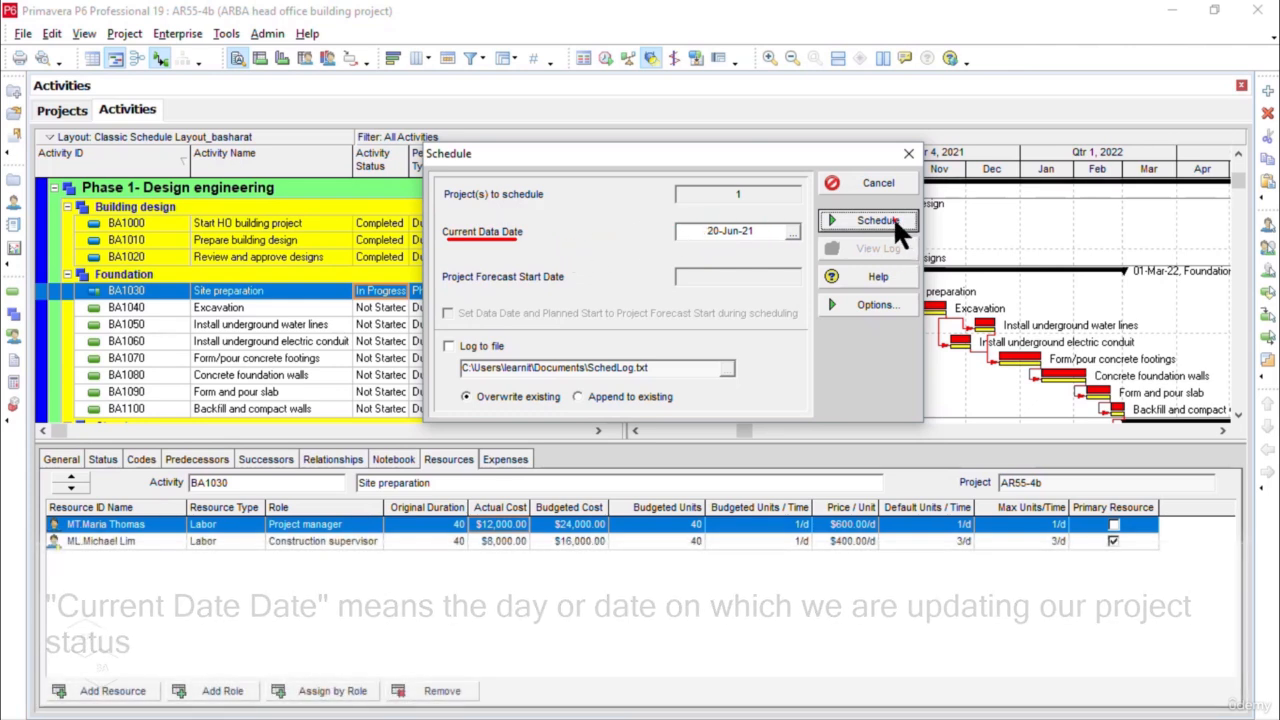
{"action": "left_click", "coordinate": [791, 233]}
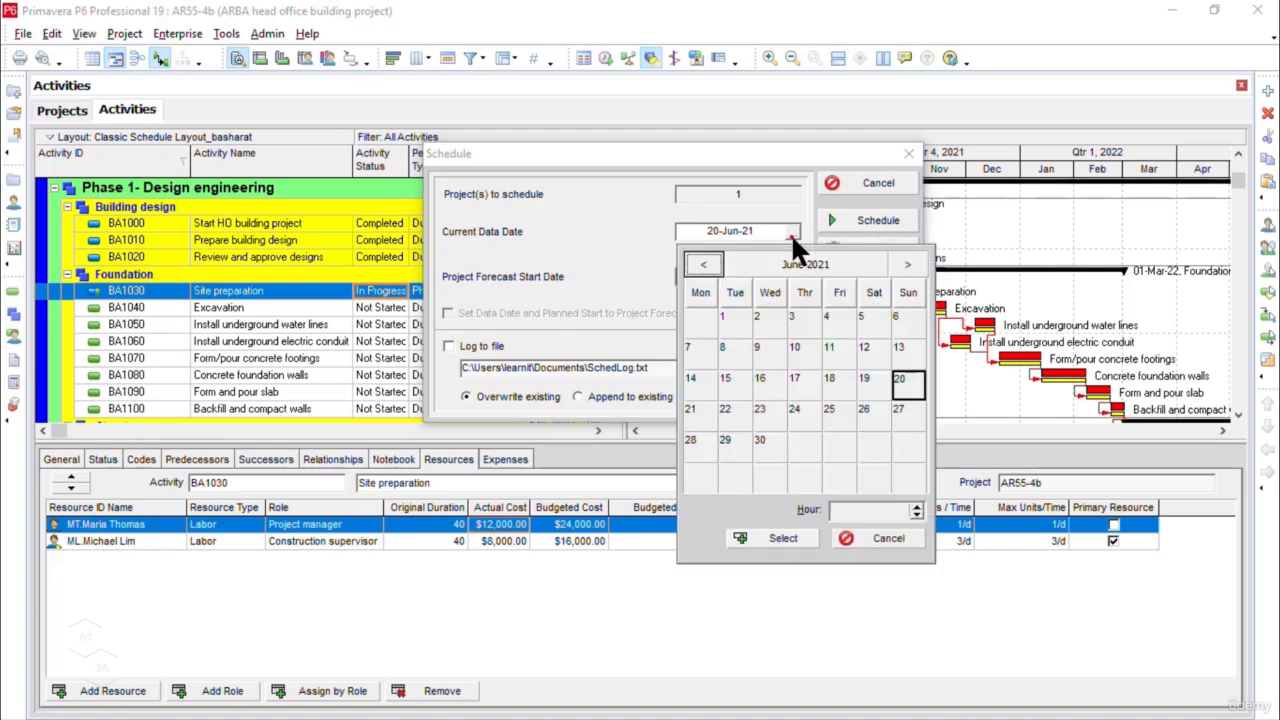
{"action": "left_click", "coordinate": [910, 268]}
{"action": "left_click", "coordinate": [910, 268]}
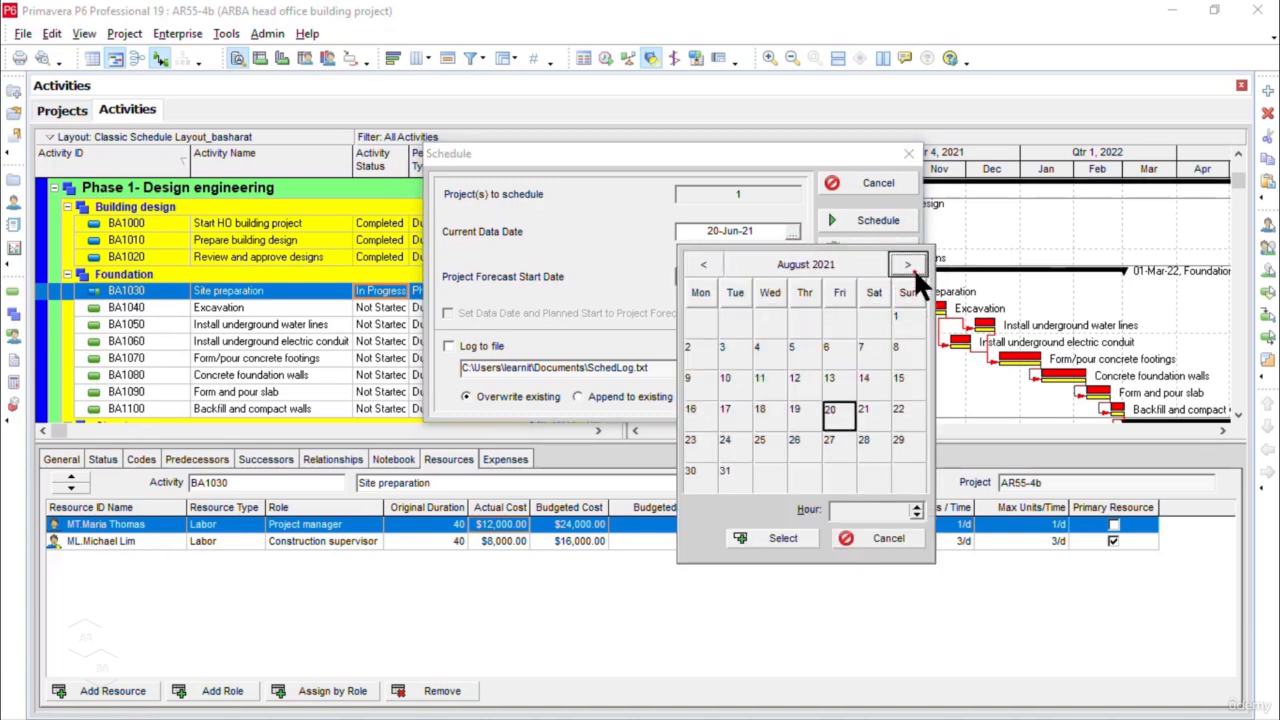
{"action": "left_click", "coordinate": [908, 266]}
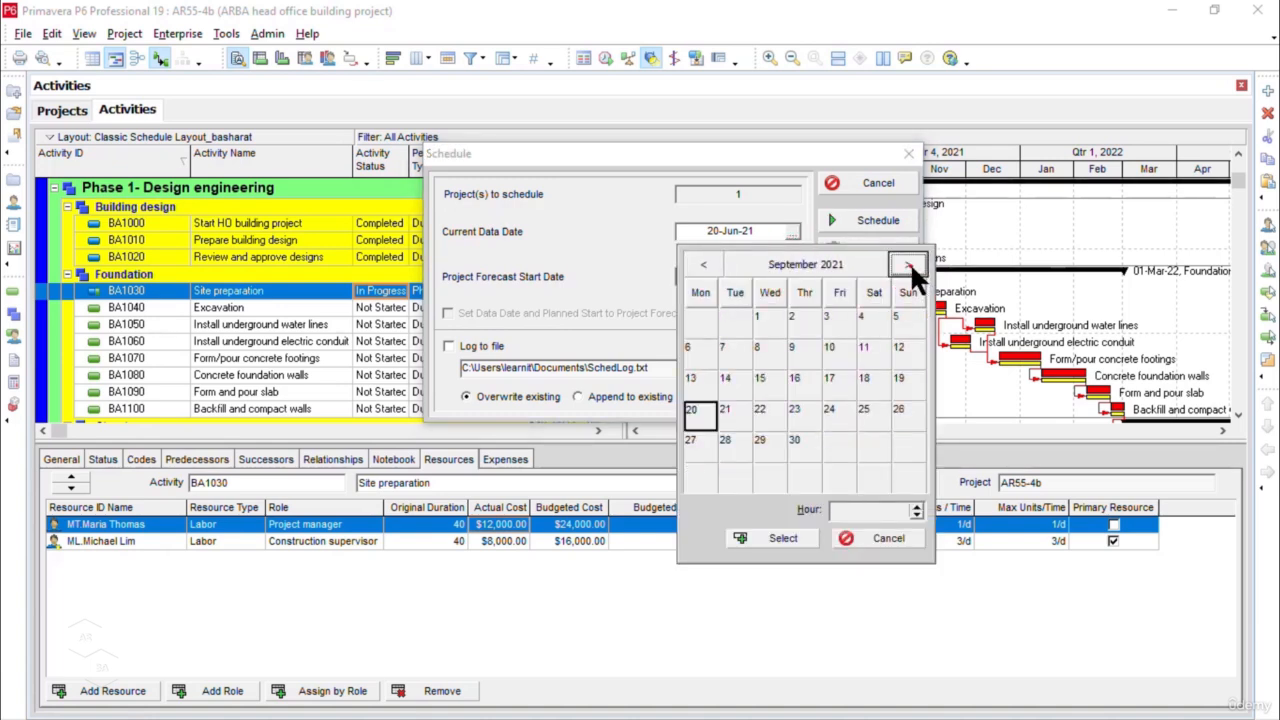
{"action": "left_click", "coordinate": [908, 264]}
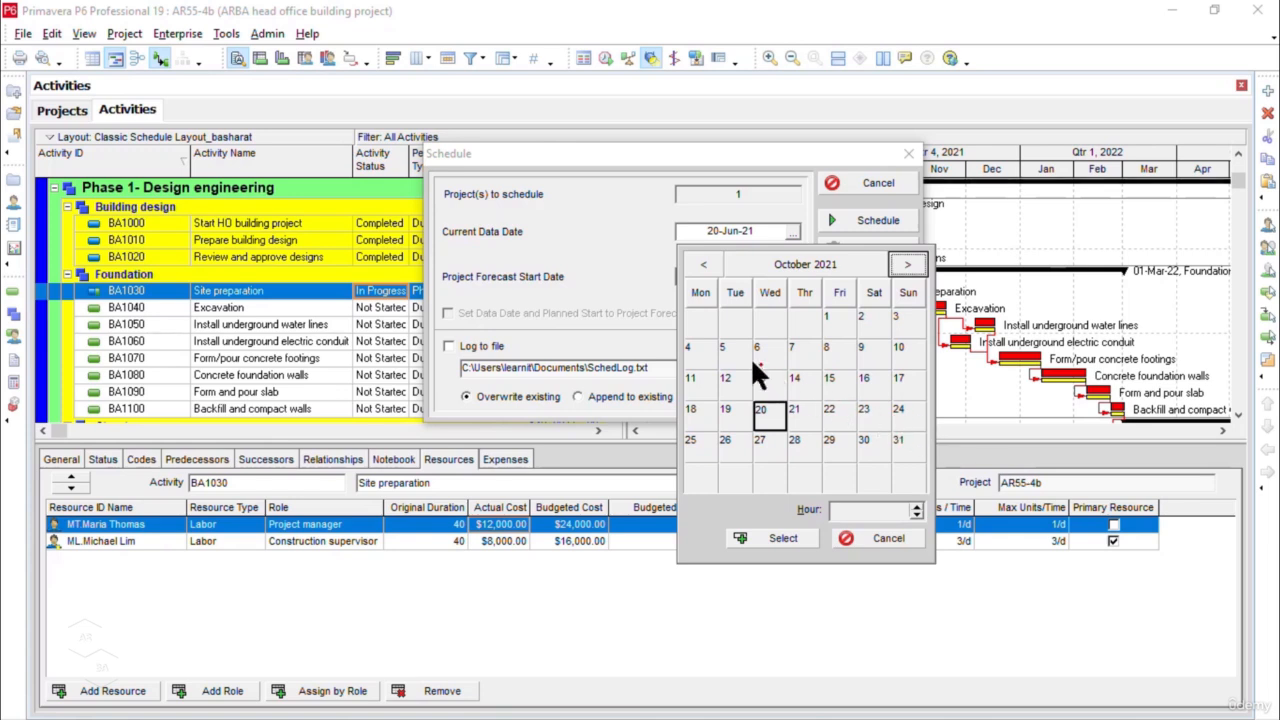
{"action": "left_click", "coordinate": [699, 355]}
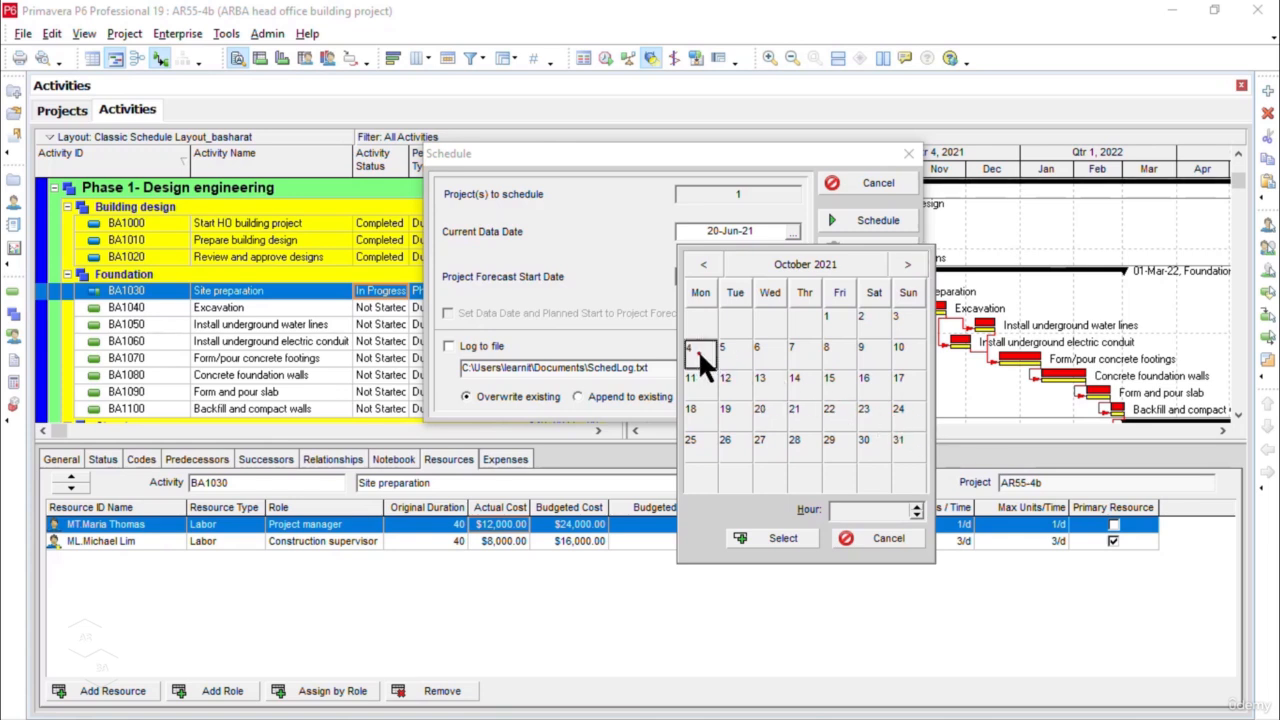
{"action": "left_click", "coordinate": [783, 538]}
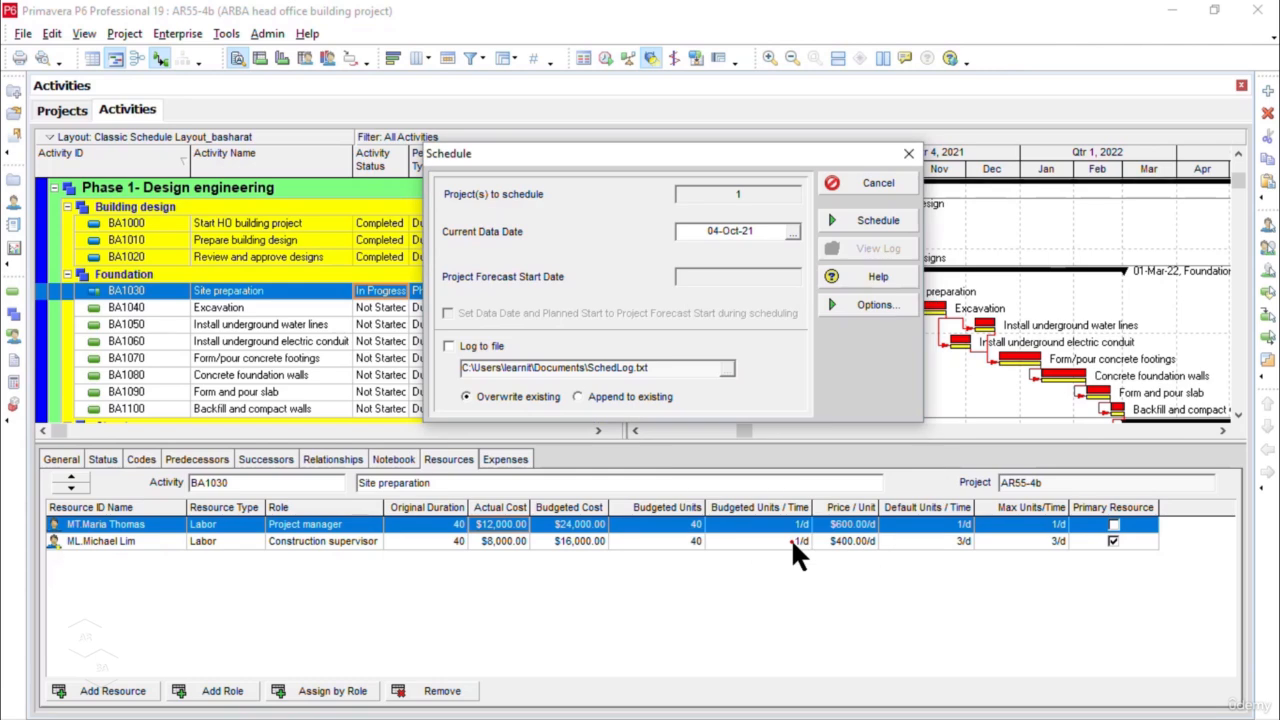
{"action": "left_click", "coordinate": [874, 224]}
{"action": "left_click", "coordinate": [870, 218]}
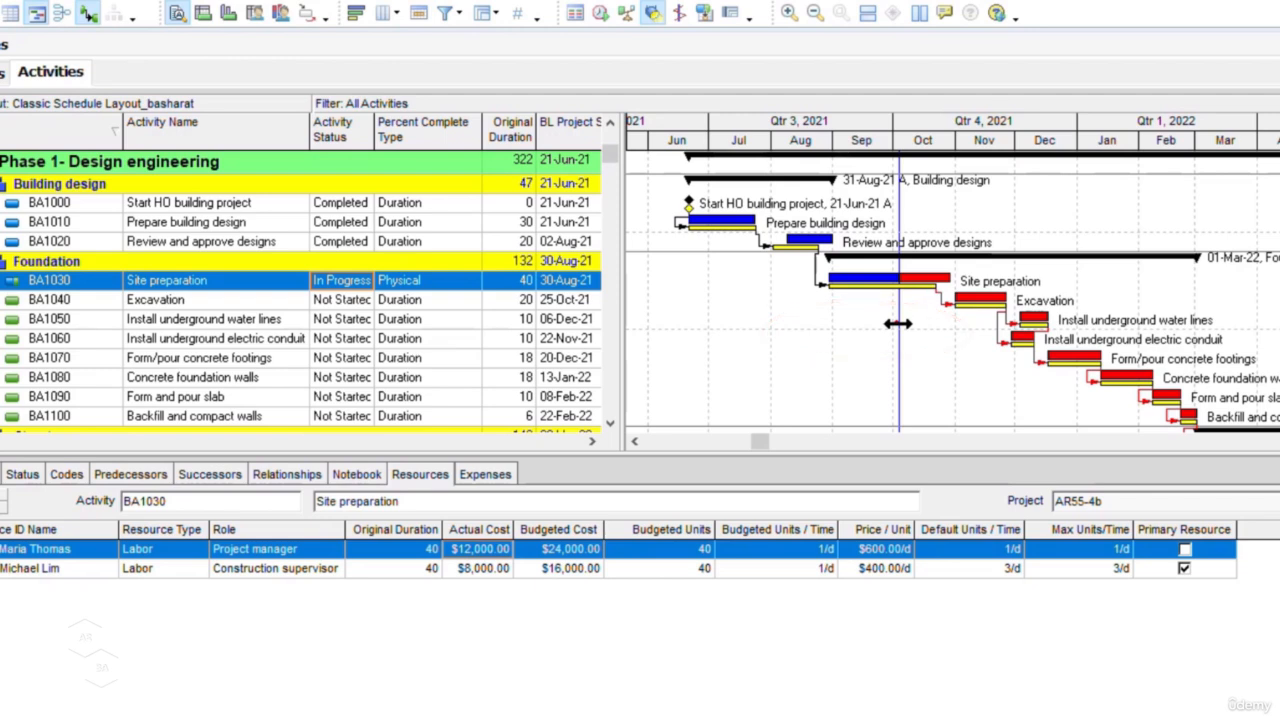
- Extend the progress spotlight on the Gantt chart from the data date to 18-Oct-21 and select the spotlighted Site preparation activity
{"action": "left_click", "coordinate": [897, 323]}
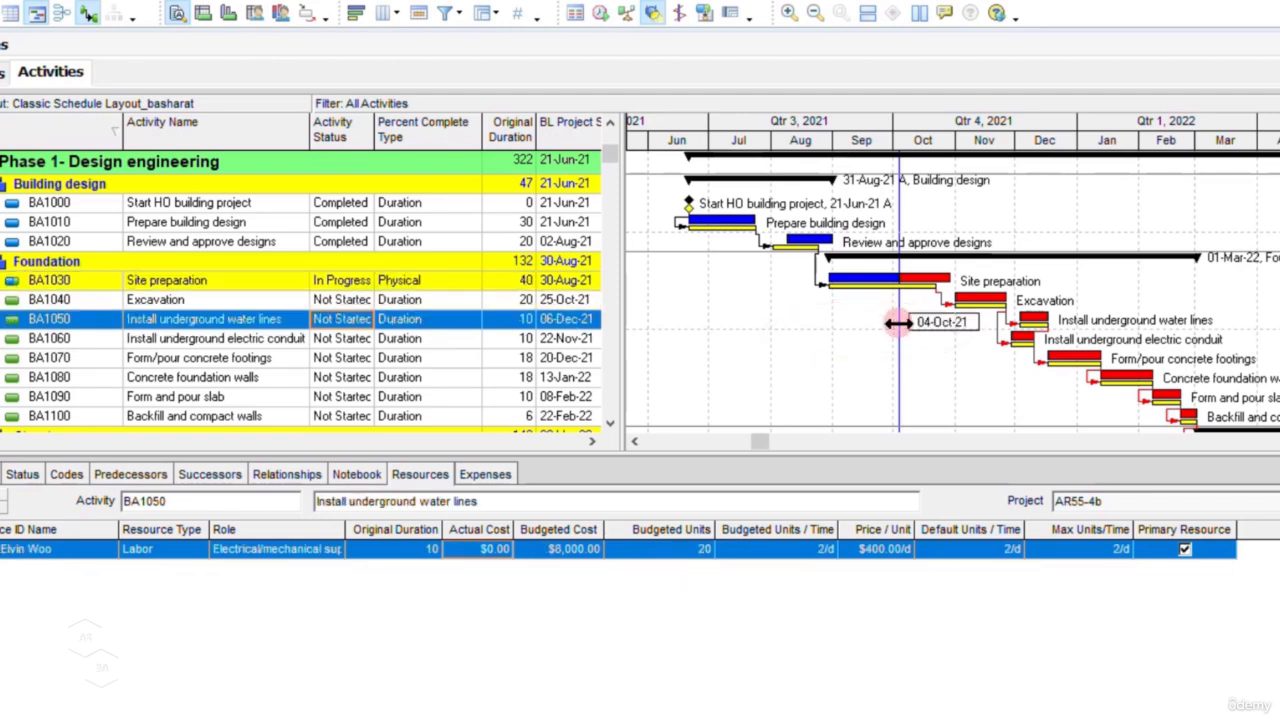
{"action": "left_click_drag", "start_coordinate": [899, 323], "coordinate": [926, 322]}
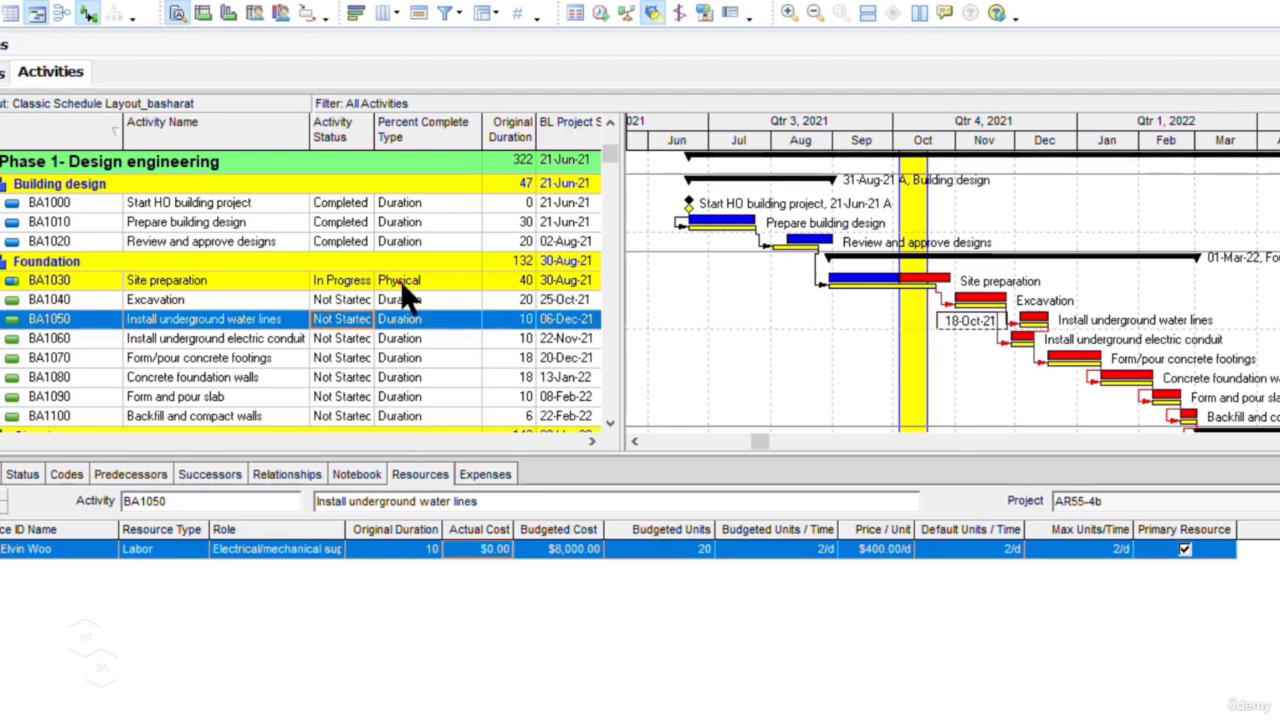
{"action": "left_click", "coordinate": [454, 281]}
{"action": "left_click", "coordinate": [397, 301]}
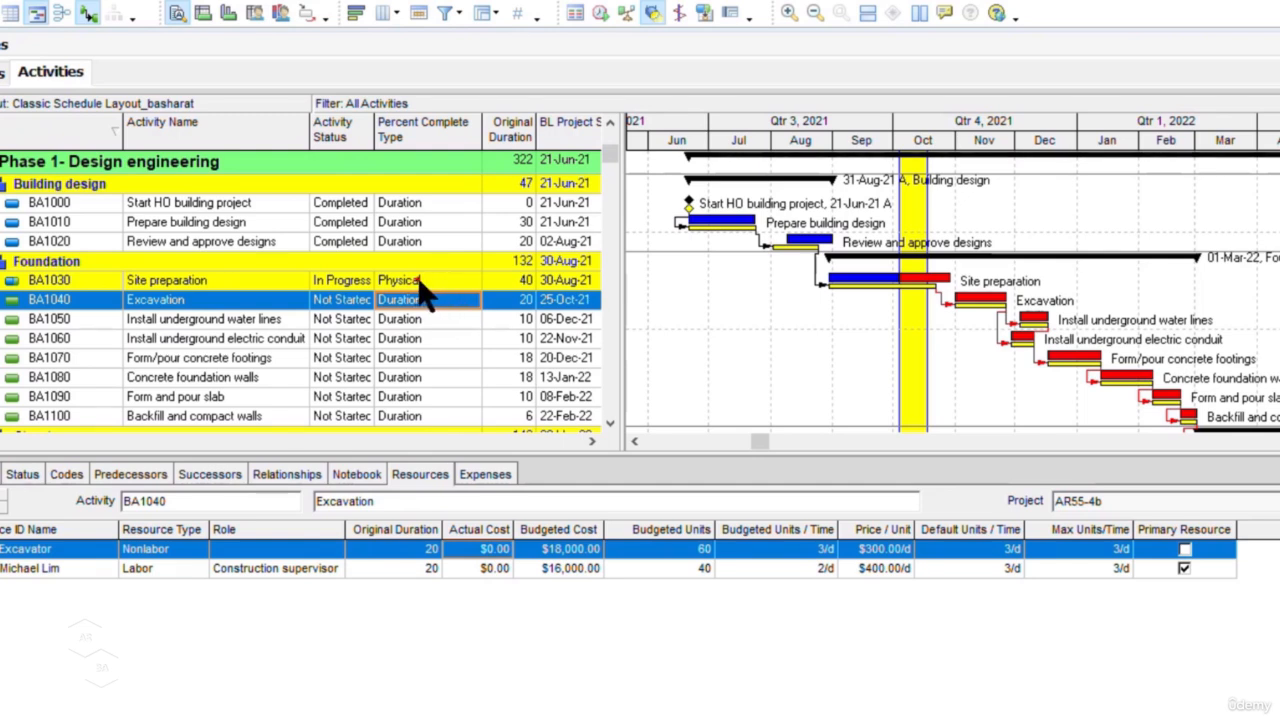
{"action": "left_click", "coordinate": [393, 285]}
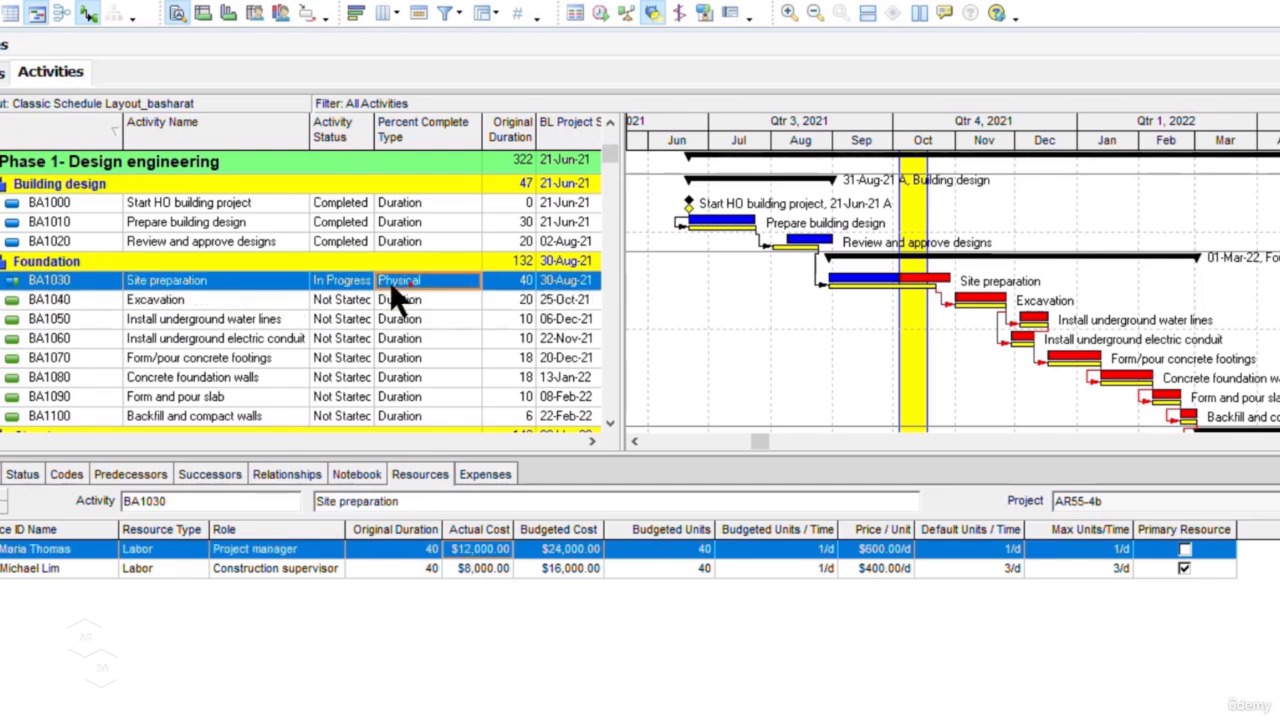
{"action": "left_click", "coordinate": [360, 299]}
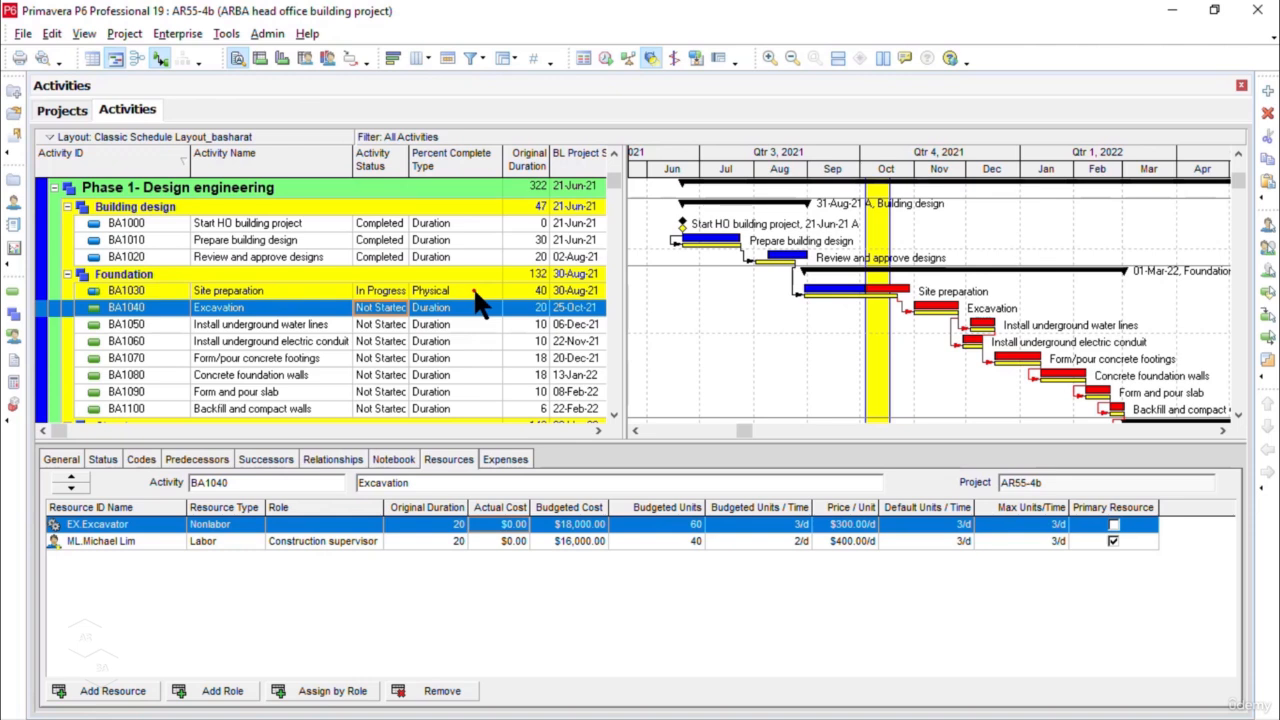
{"action": "left_click", "coordinate": [476, 293]}
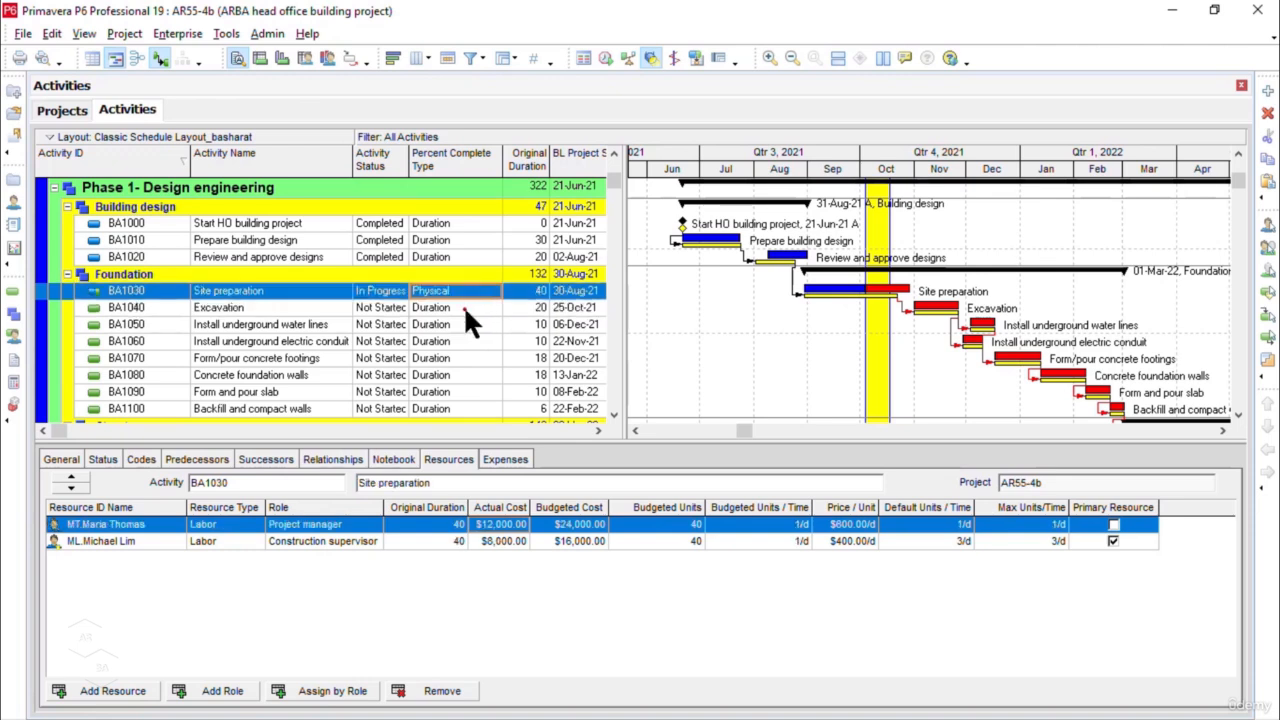
- Mark Site preparation as finished with an actual finish date of 22-Oct-21
{"action": "left_click", "coordinate": [465, 307]}
{"action": "left_click", "coordinate": [469, 288]}
{"action": "left_click", "coordinate": [109, 458]}
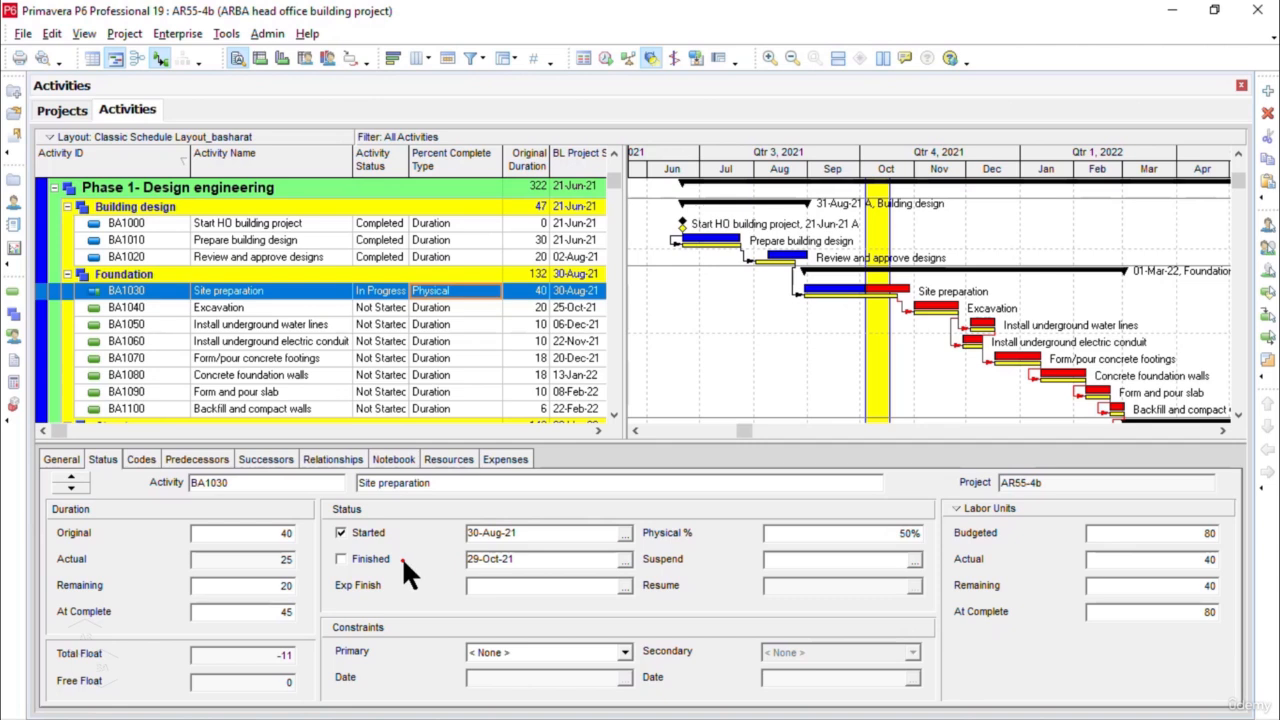
{"action": "left_click", "coordinate": [341, 559]}
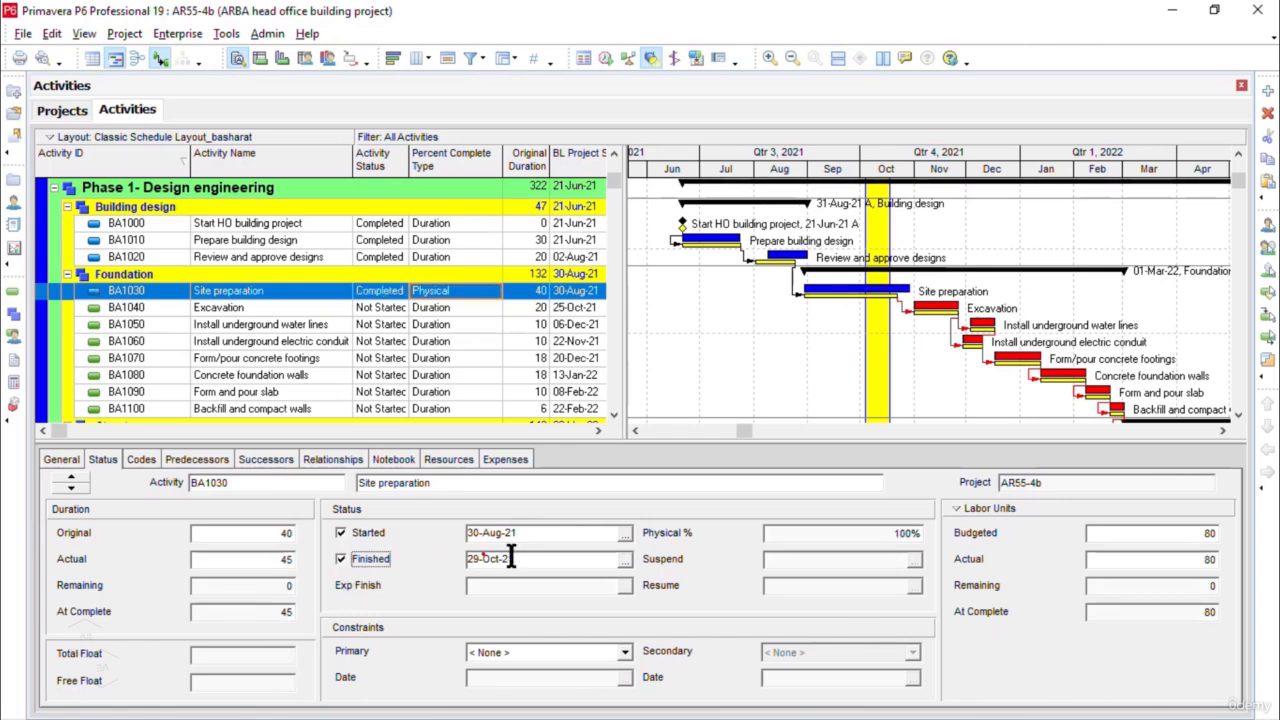
{"action": "left_click", "coordinate": [626, 559]}
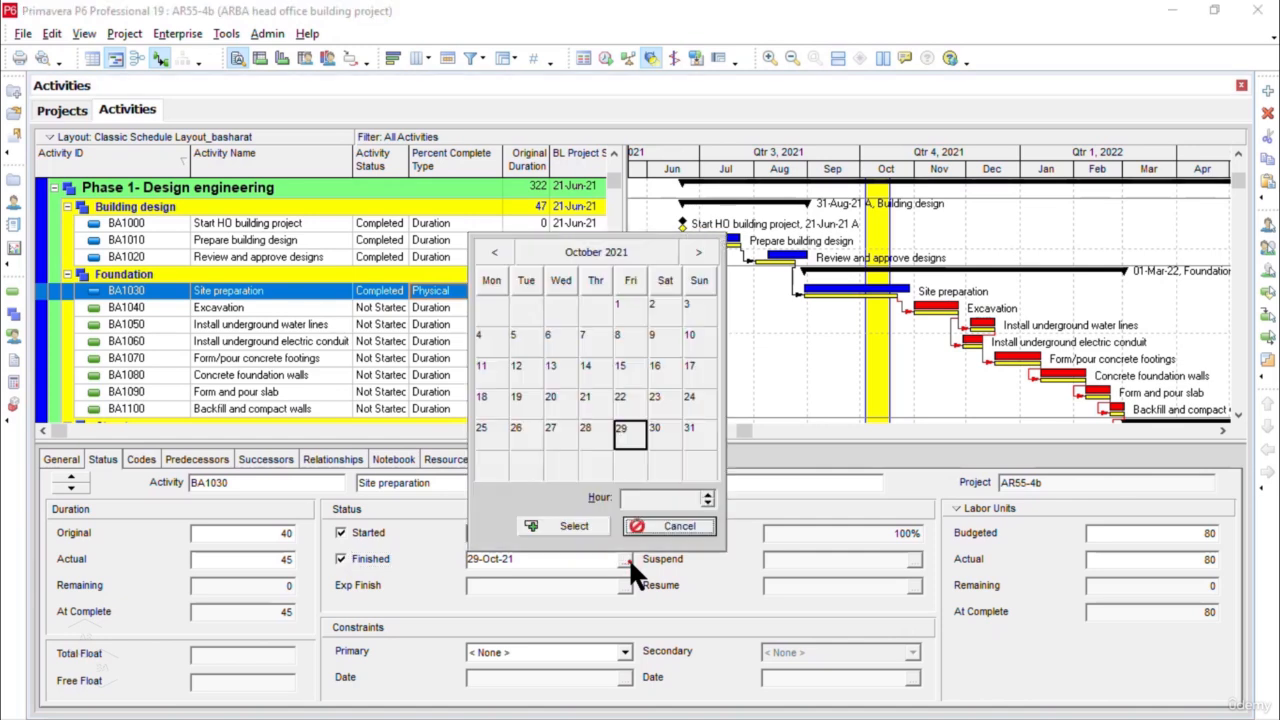
{"action": "left_click", "coordinate": [631, 396]}
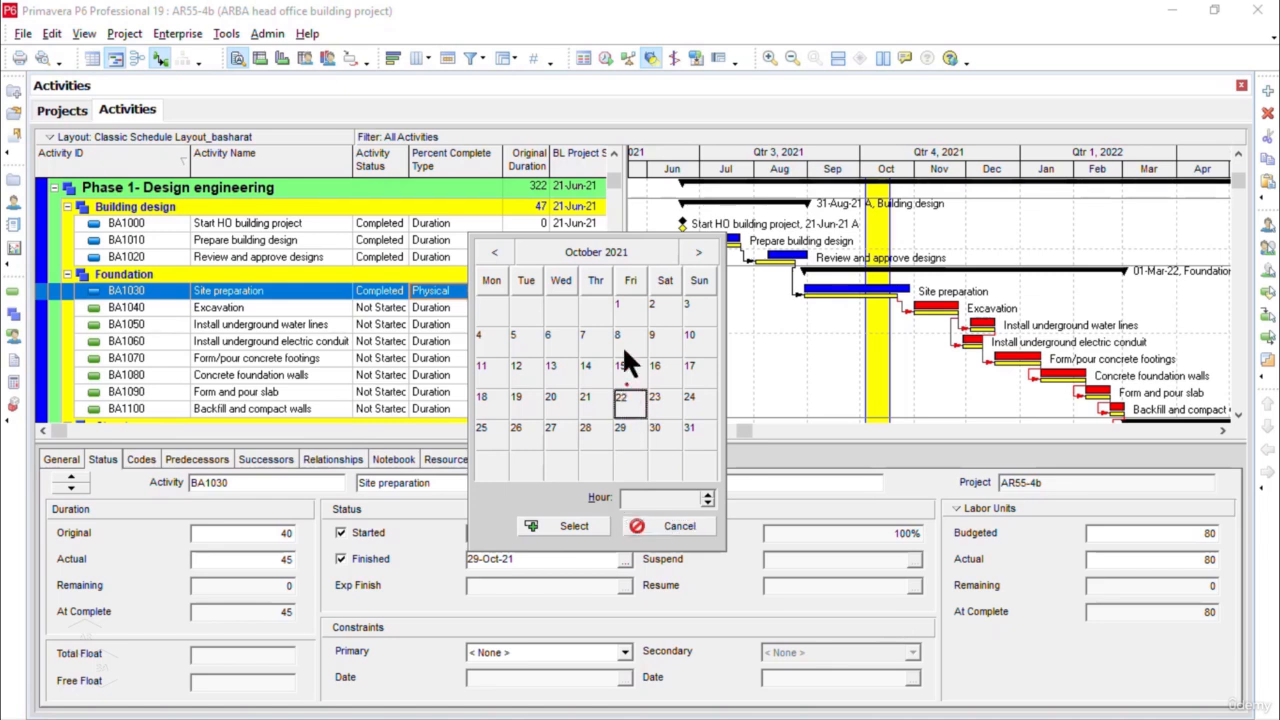
{"action": "left_click", "coordinate": [576, 530]}
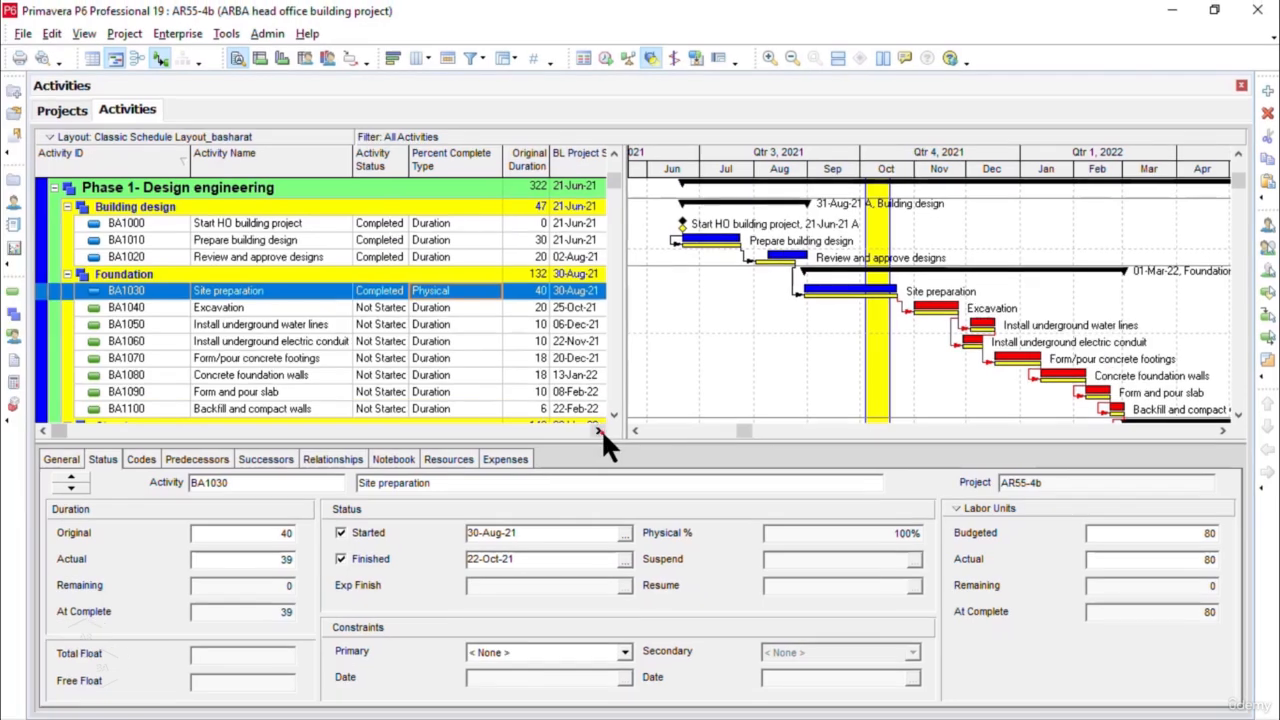
- Compare the baseline and actual start and finish dates of Site preparation in the activity table
{"action": "left_click", "coordinate": [599, 429]}
{"action": "left_click", "coordinate": [599, 429]}
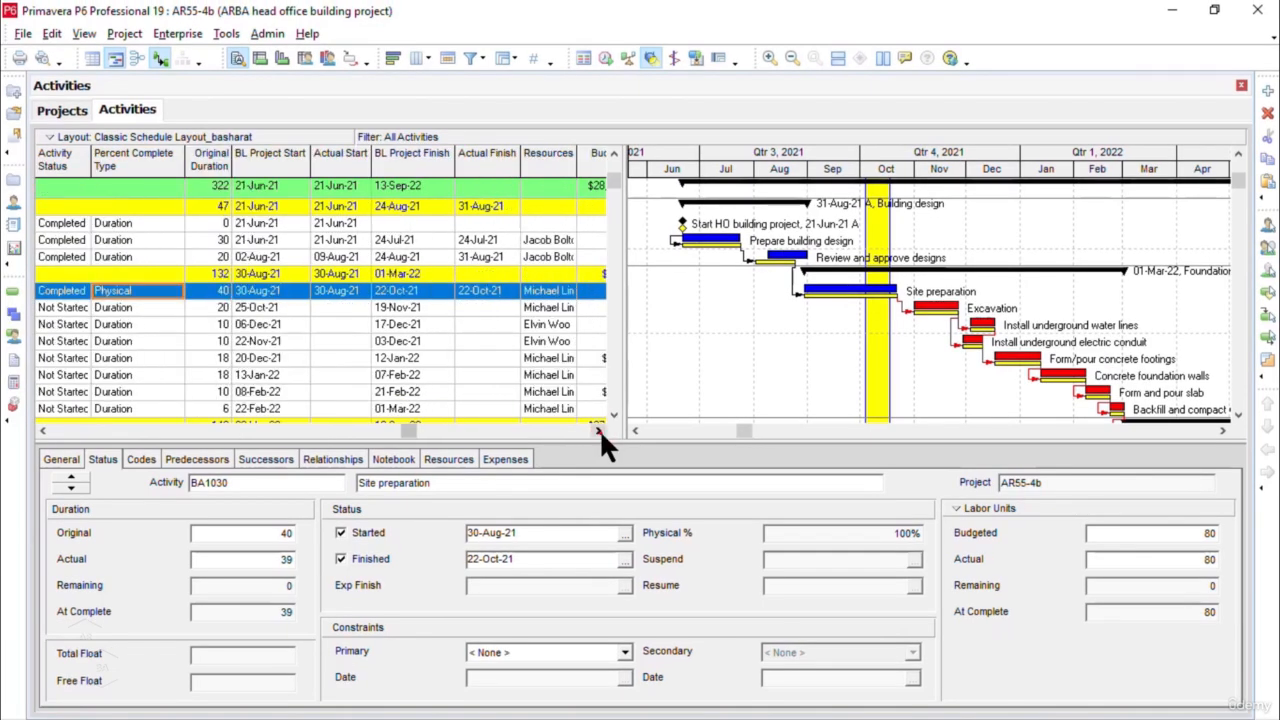
{"action": "left_click", "coordinate": [599, 429]}
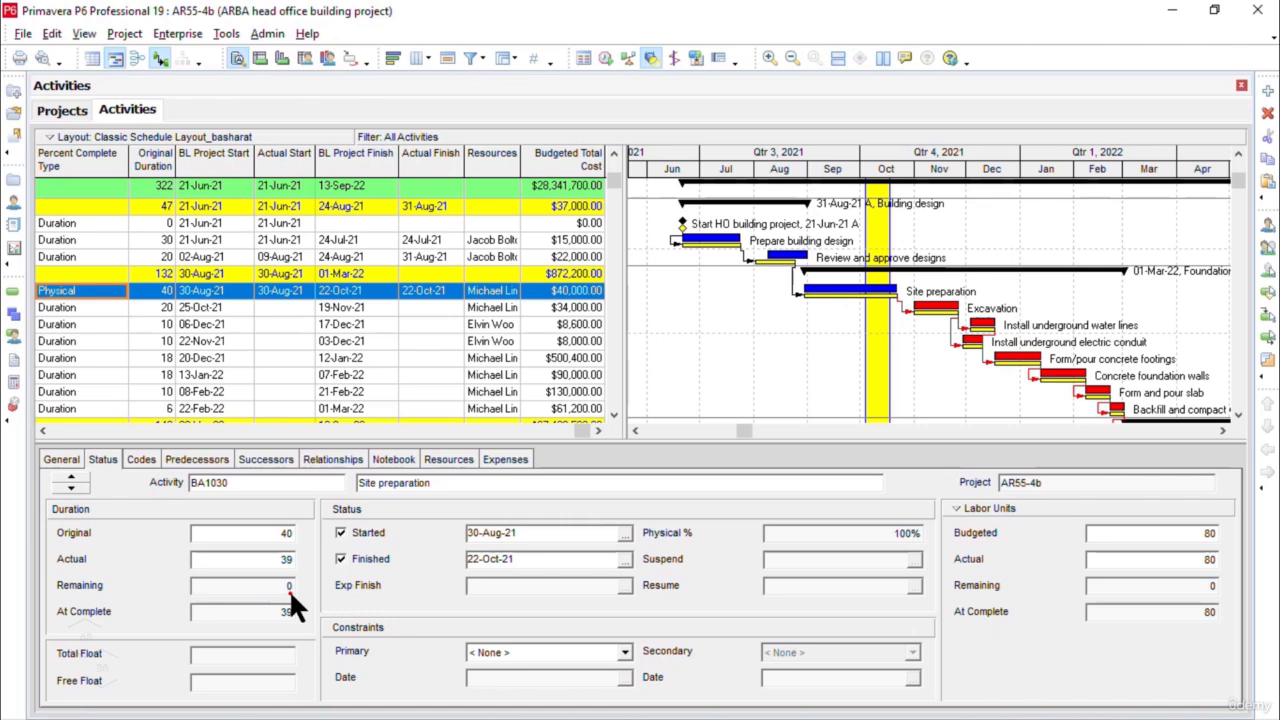
{"action": "left_click", "coordinate": [355, 306]}
{"action": "left_click", "coordinate": [358, 290]}
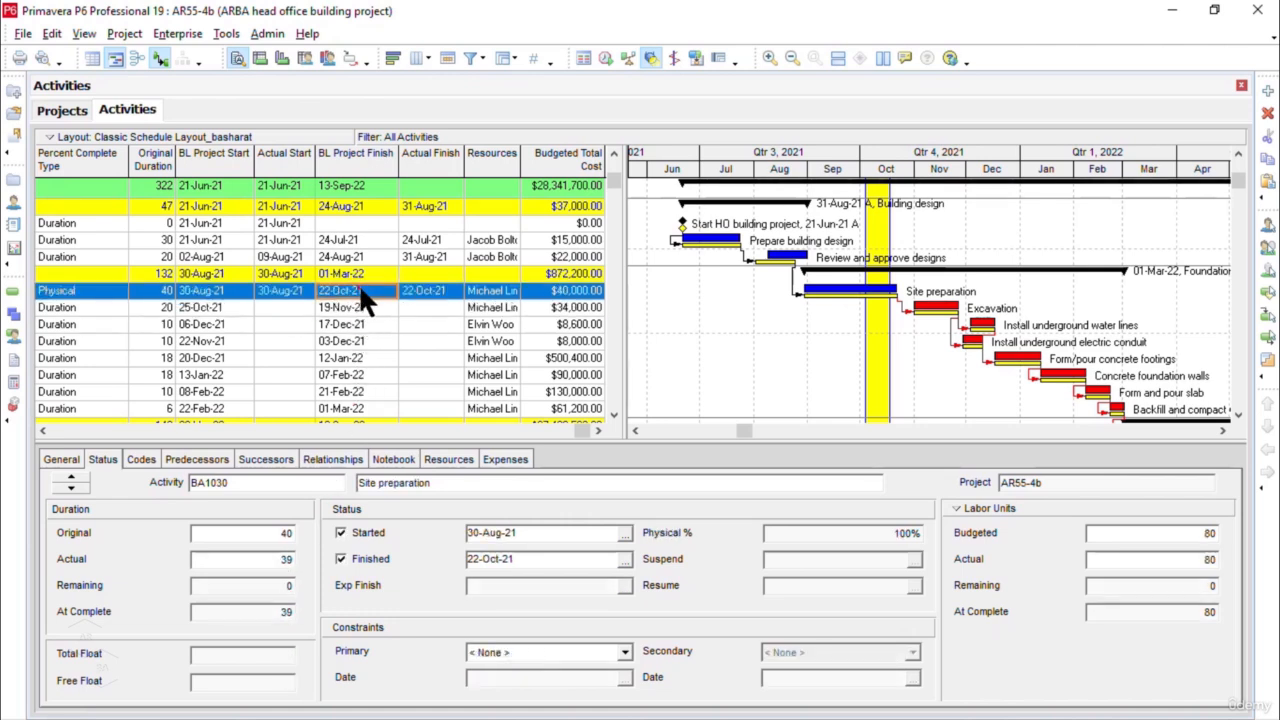
{"action": "left_click", "coordinate": [58, 428]}
{"action": "left_click", "coordinate": [432, 307]}
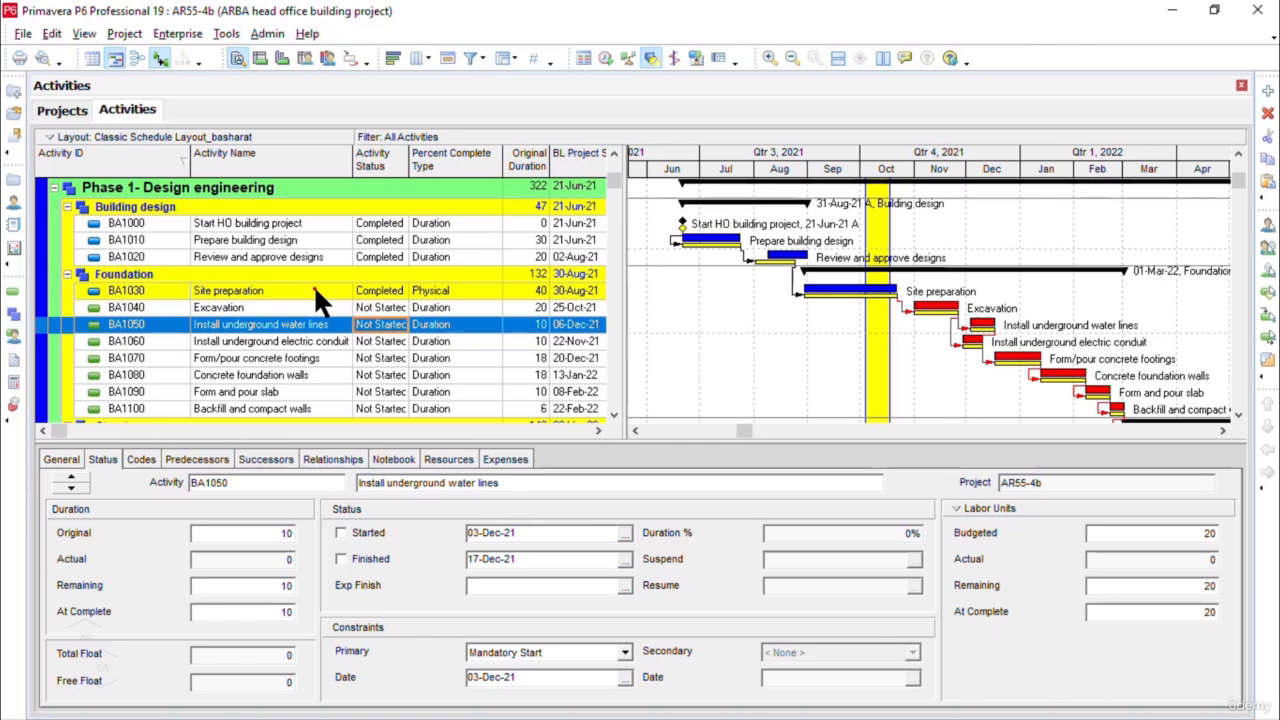
{"action": "left_click", "coordinate": [313, 288]}
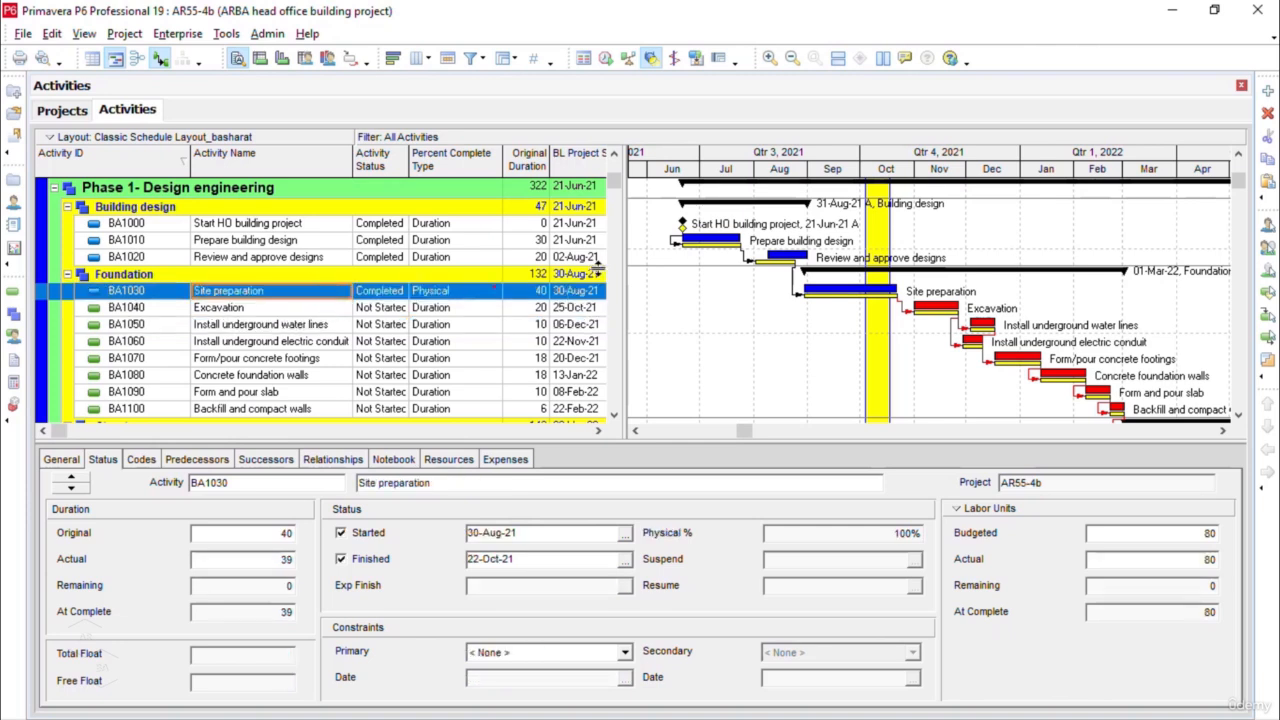
- Set the current data date to 18-Oct-21 and reschedule the project
{"action": "left_click", "coordinate": [605, 60]}
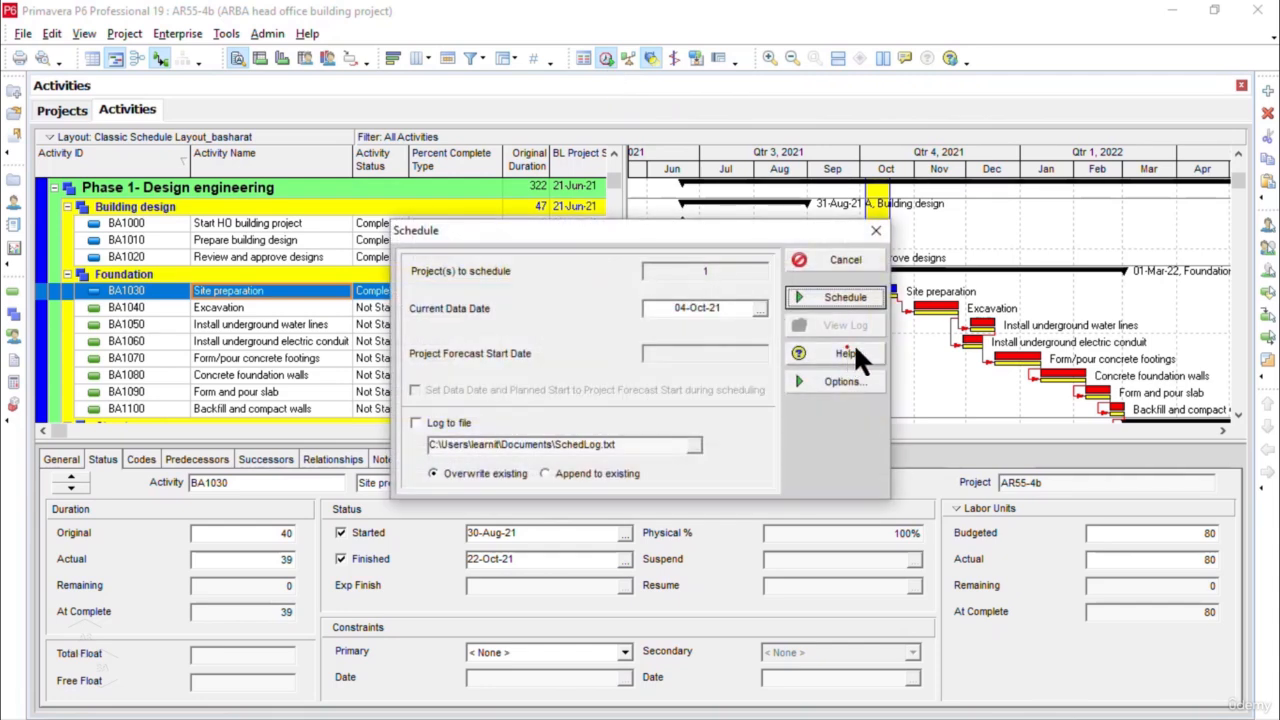
{"action": "left_click", "coordinate": [759, 307]}
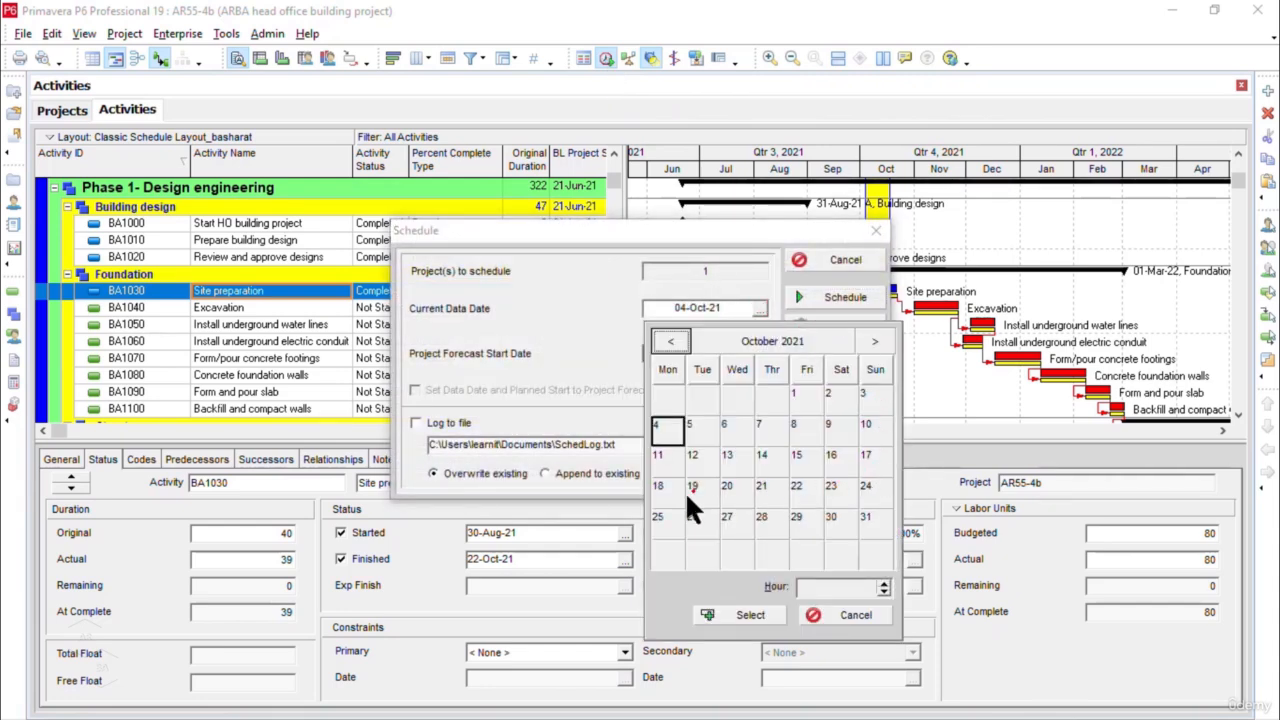
{"action": "left_click", "coordinate": [657, 488]}
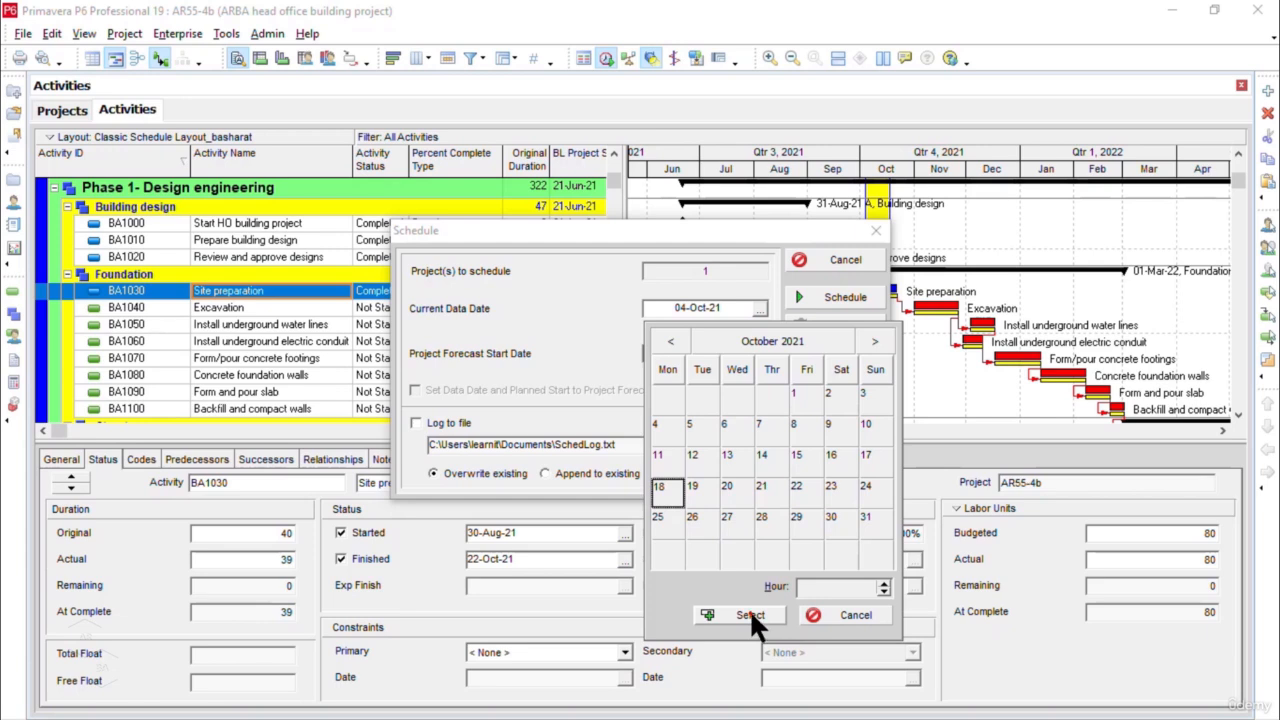
{"action": "left_click", "coordinate": [751, 614]}
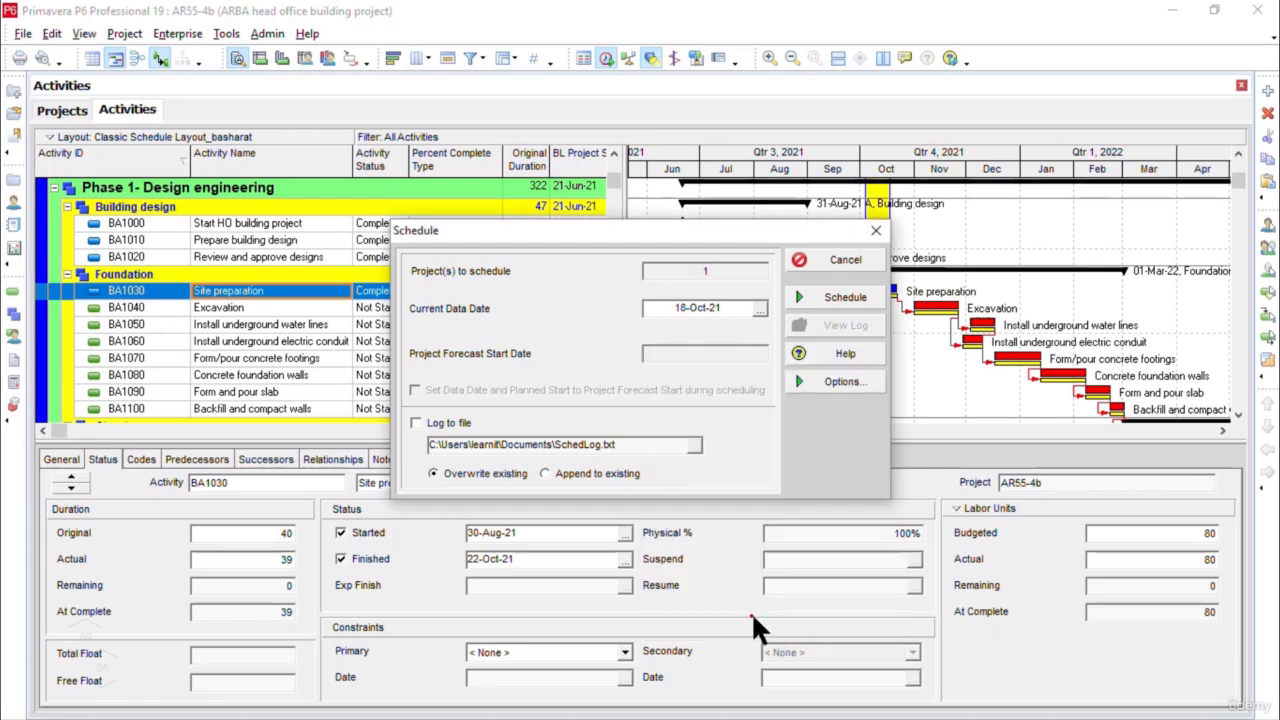
{"action": "left_click", "coordinate": [861, 293]}
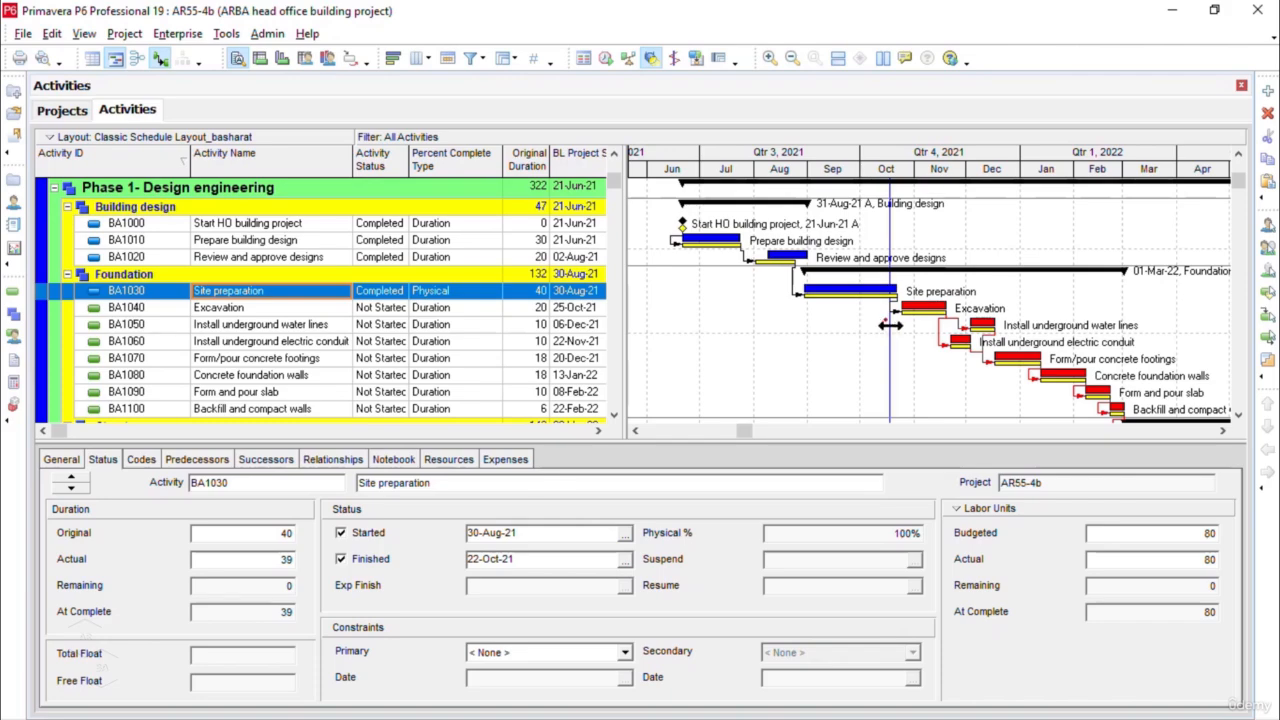
- Extend the progress spotlight on the Gantt chart from the data date to 01-Nov
{"action": "left_click", "coordinate": [889, 325]}
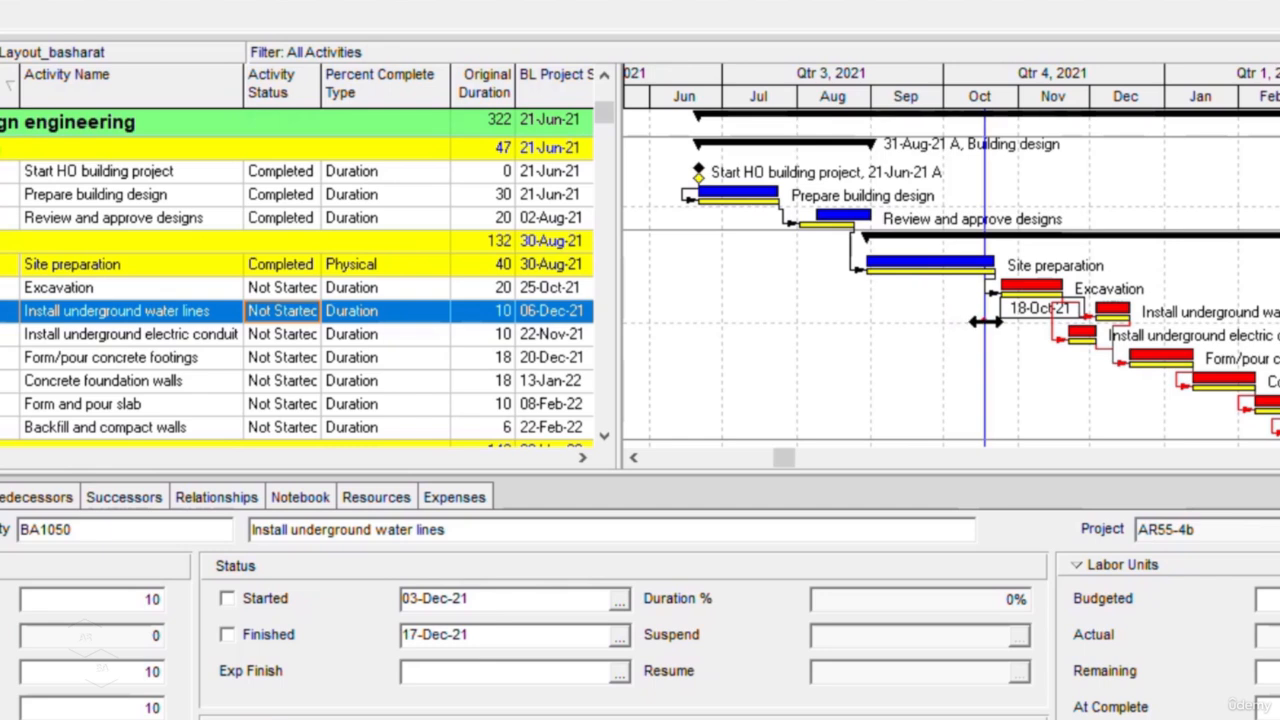
{"action": "left_click_drag", "start_coordinate": [985, 321], "coordinate": [1017, 321]}
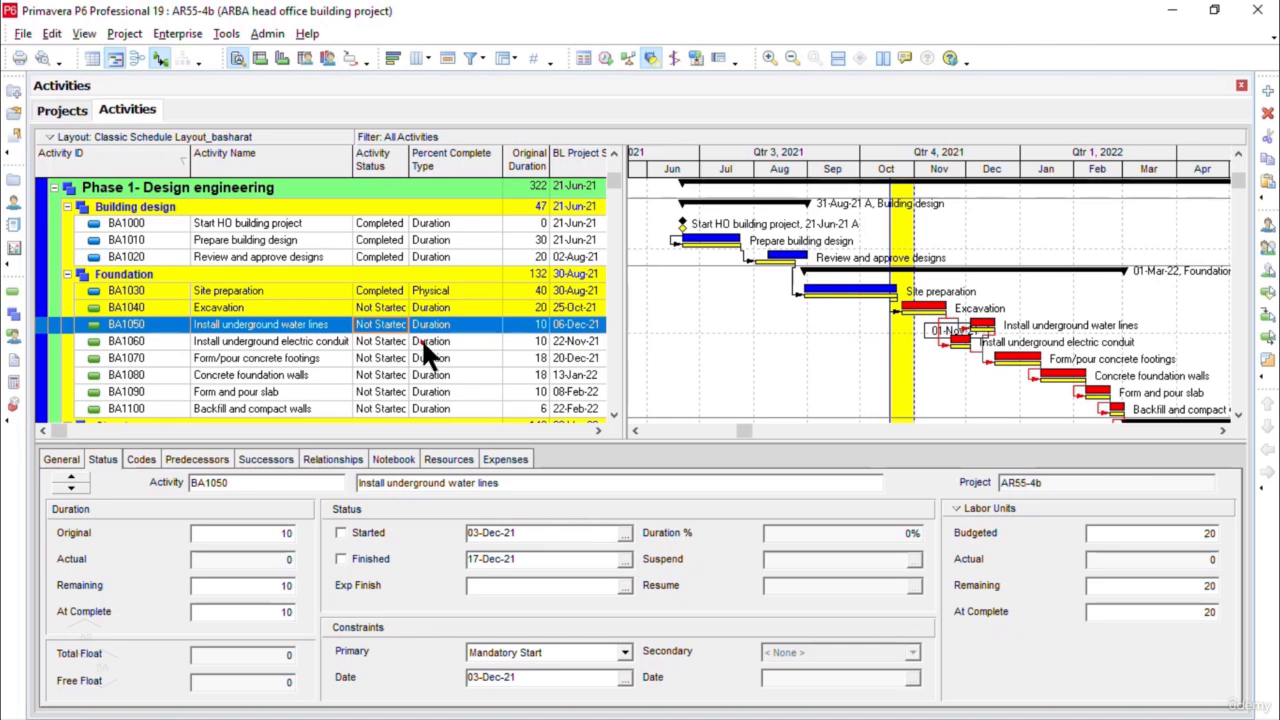
- Set the percent complete type of Excavation to Physical and mark it as started on 25-Oct-21
{"action": "left_click", "coordinate": [306, 305]}
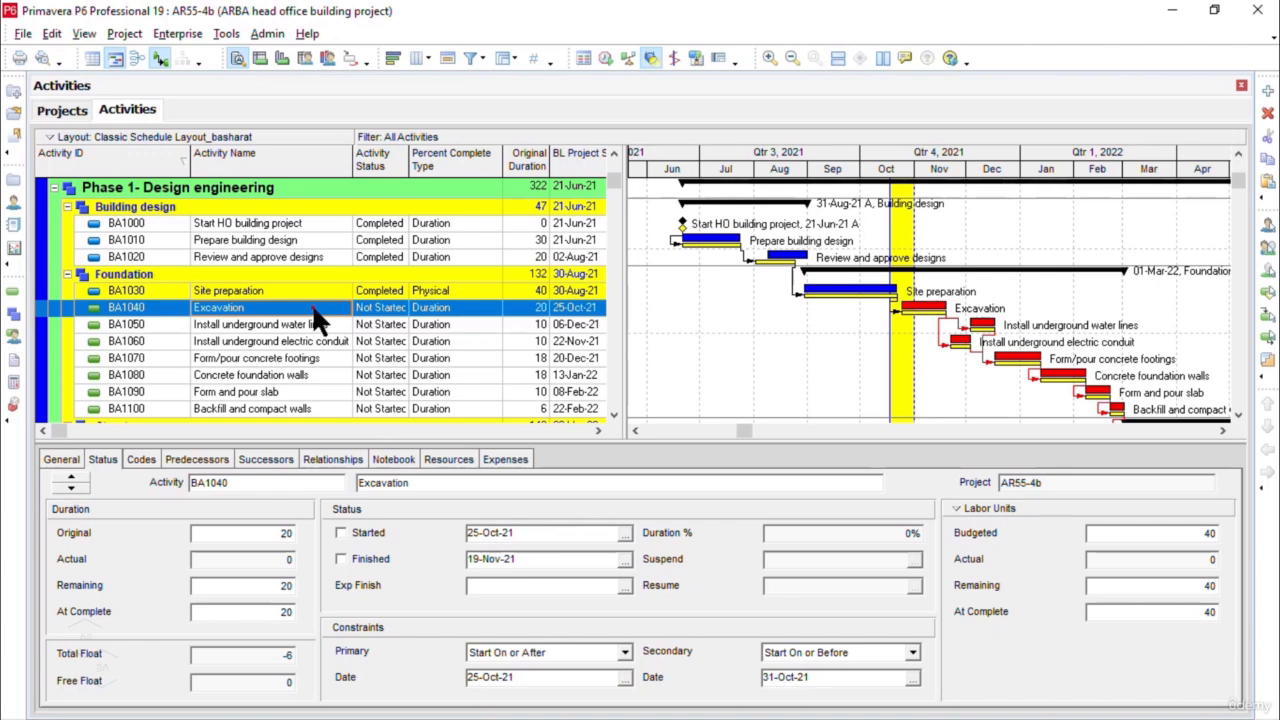
{"action": "left_click", "coordinate": [475, 304]}
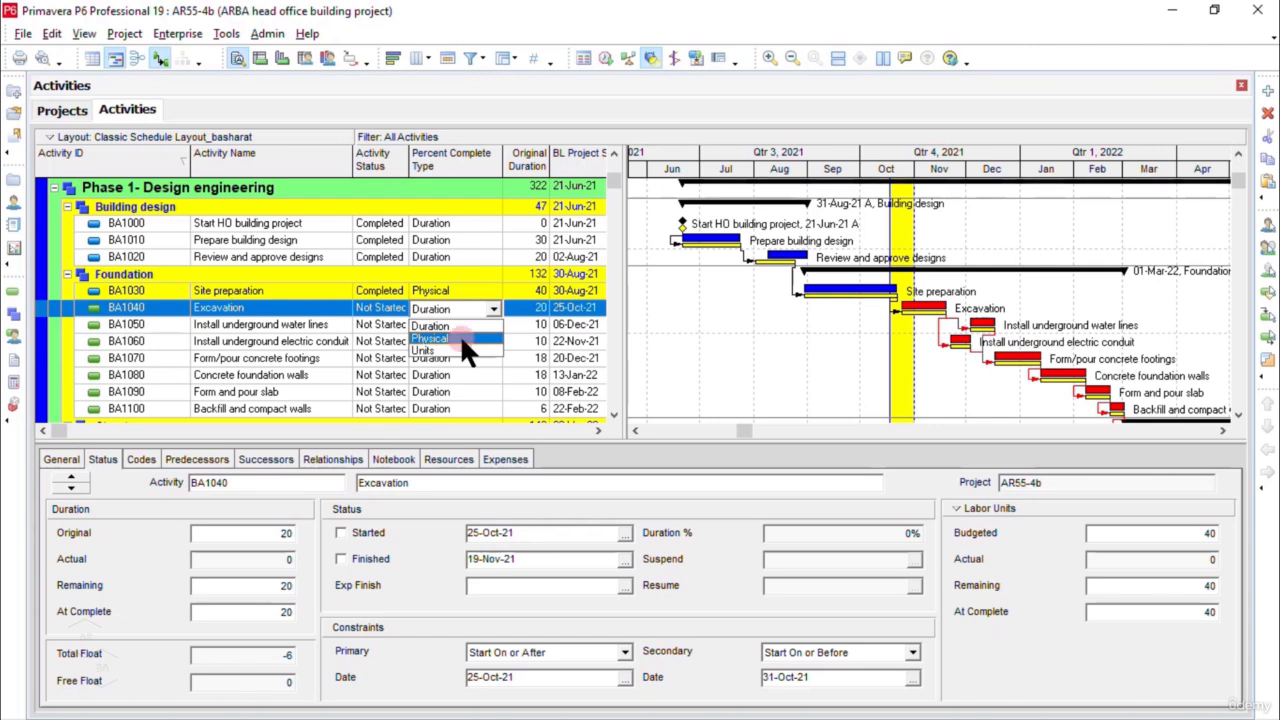
{"action": "left_click", "coordinate": [461, 338]}
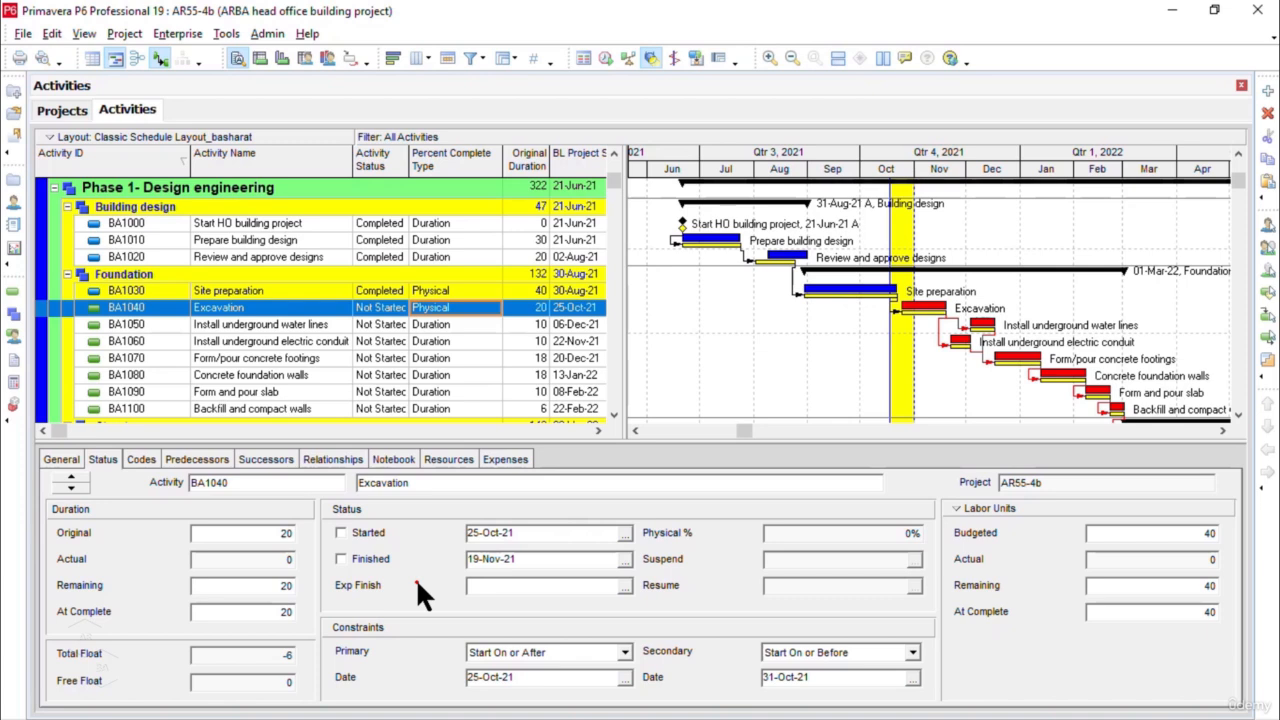
{"action": "left_click", "coordinate": [340, 532]}
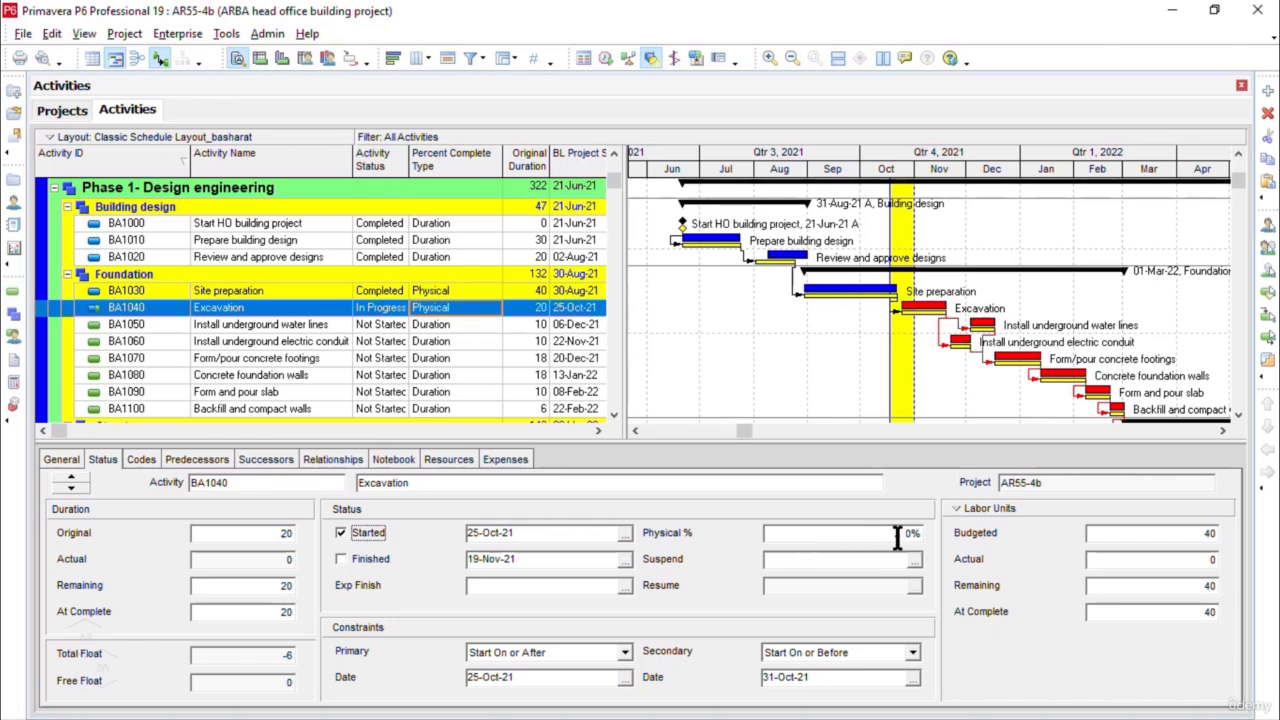
- Set the physical percent complete of Excavation to 50% and its remaining duration to 10 days
{"action": "left_click", "coordinate": [840, 537]}
{"action": "left_click_drag", "start_coordinate": [840, 537], "coordinate": [741, 532]}
{"action": "type", "text": "50"}
{"action": "key", "text": "Return"}
{"action": "left_click", "coordinate": [280, 590]}
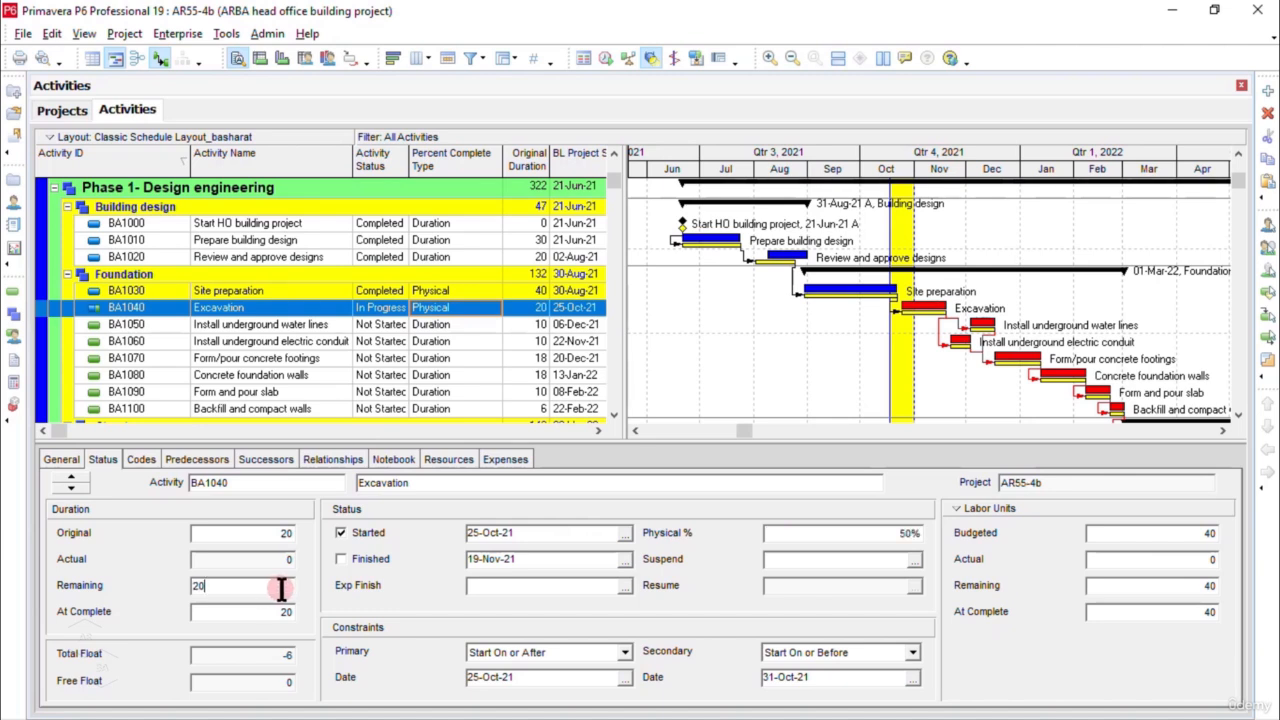
{"action": "left_click", "coordinate": [197, 588]}
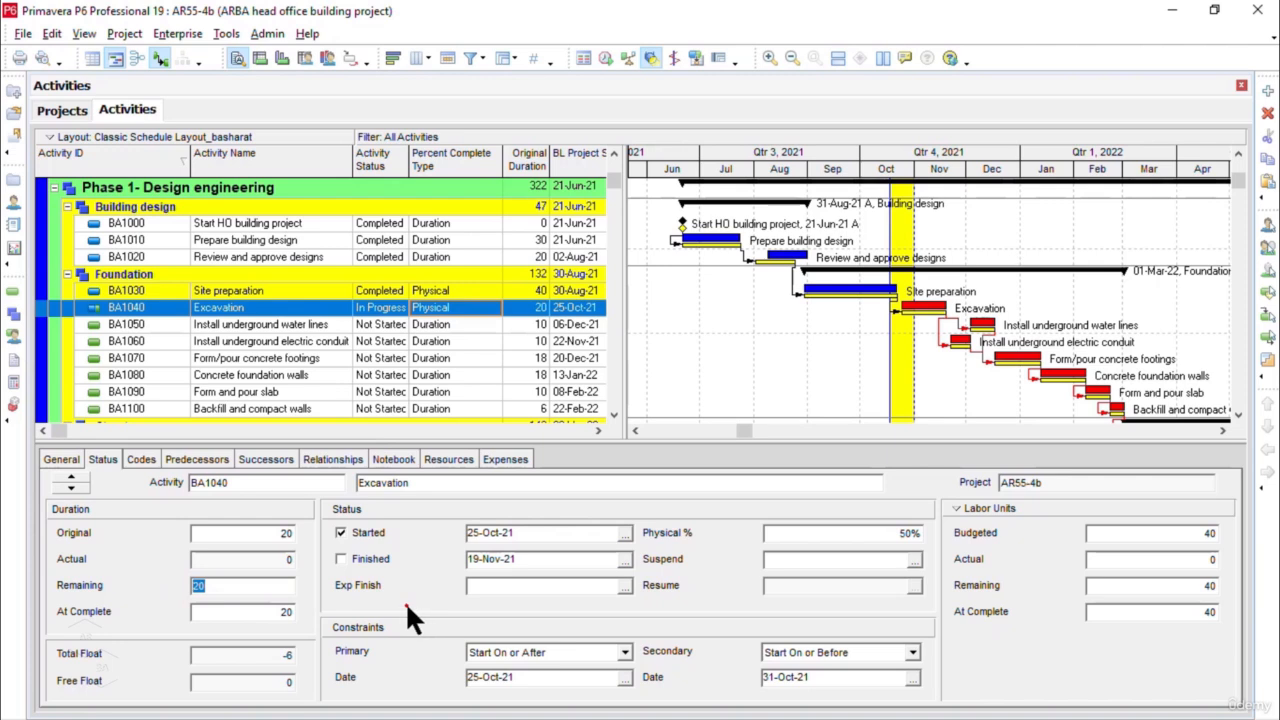
{"action": "type", "text": "10"}
- Set the actual costs of the Excavation resources to $8,000 for the excavator and $6,000 for the construction supervisor
{"action": "left_click", "coordinate": [452, 461]}
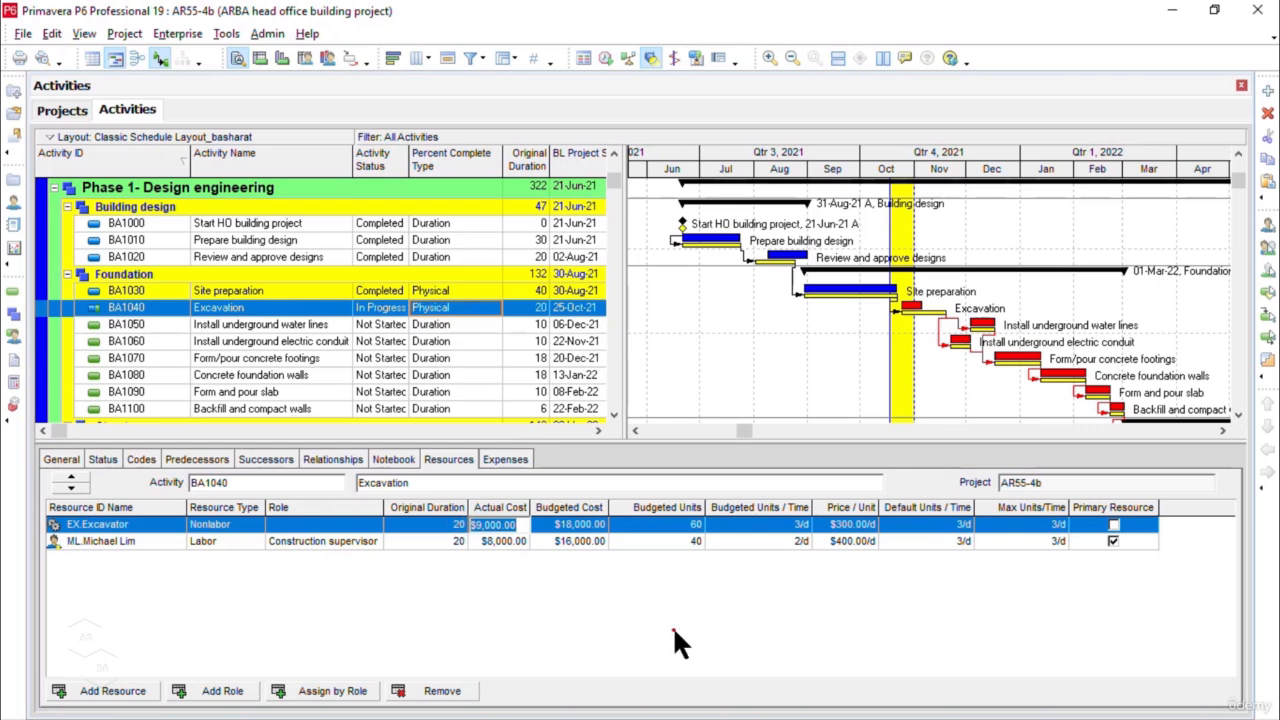
{"action": "type", "text": "8000"}
{"action": "key", "text": "Return"}
{"action": "left_click", "coordinate": [494, 541]}
{"action": "left_click", "coordinate": [500, 541]}
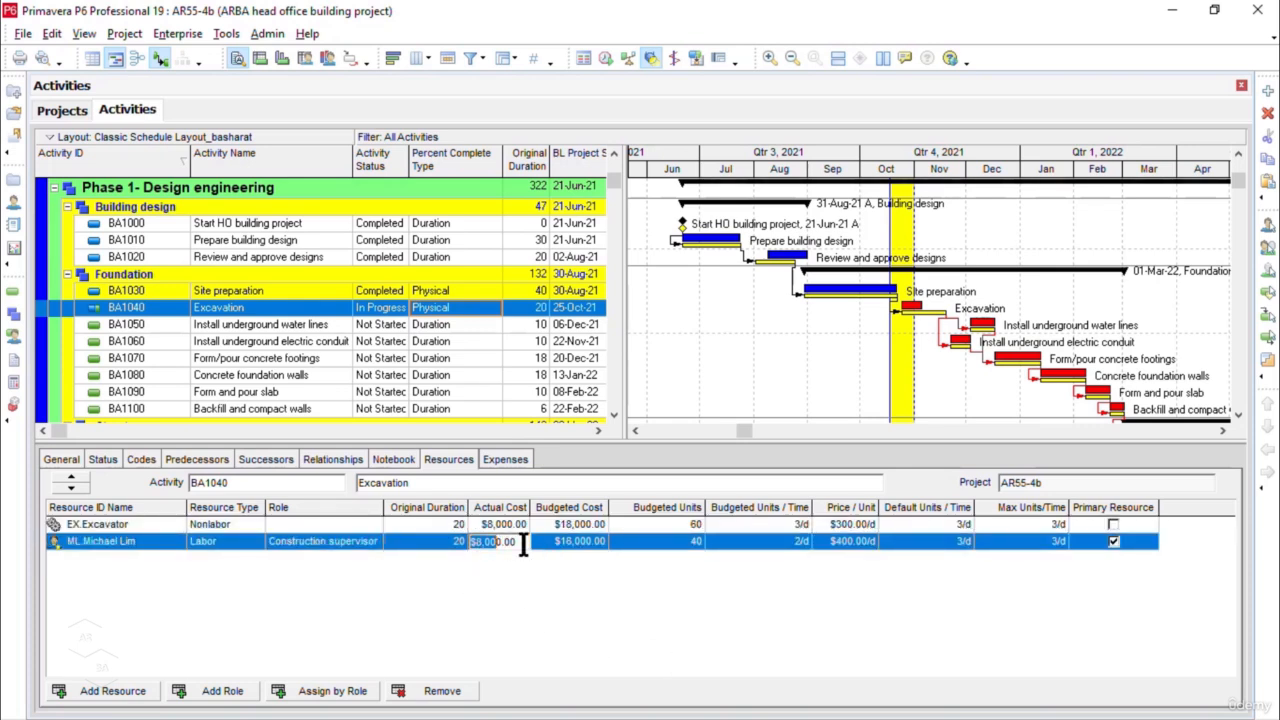
{"action": "left_click_drag", "start_coordinate": [523, 543], "coordinate": [469, 546]}
{"action": "key", "text": "BackSpace"}
{"action": "type", "text": "6000"}
{"action": "key", "text": "Return"}
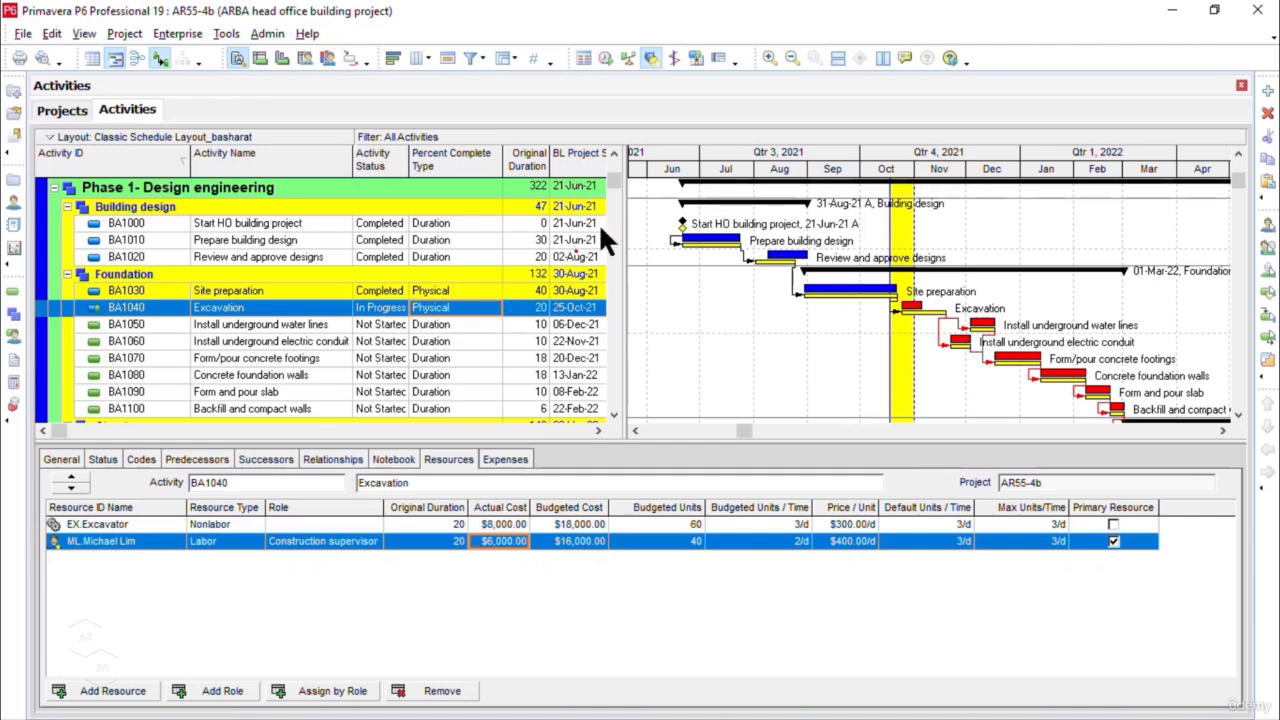
- Set the current data date to 01-Nov-21 and reschedule the project
{"action": "left_click", "coordinate": [605, 58]}
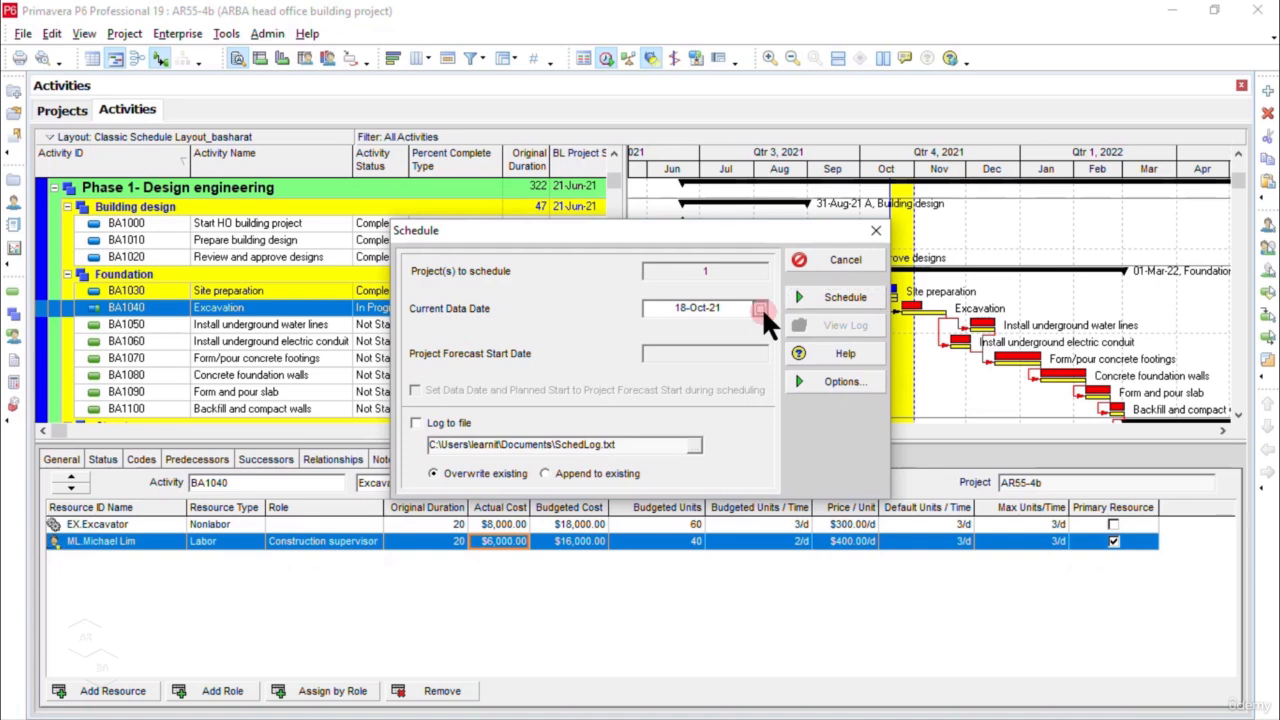
{"action": "left_click", "coordinate": [761, 307]}
{"action": "left_click", "coordinate": [876, 341]}
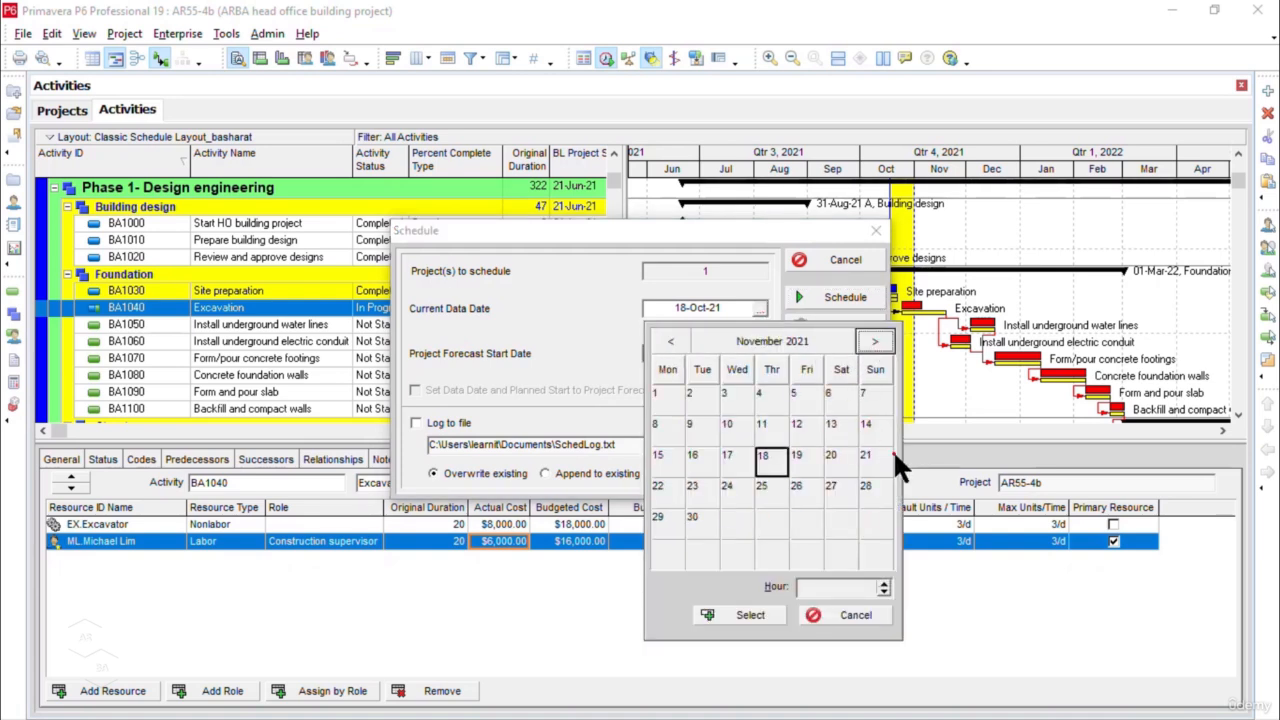
{"action": "left_click", "coordinate": [658, 397]}
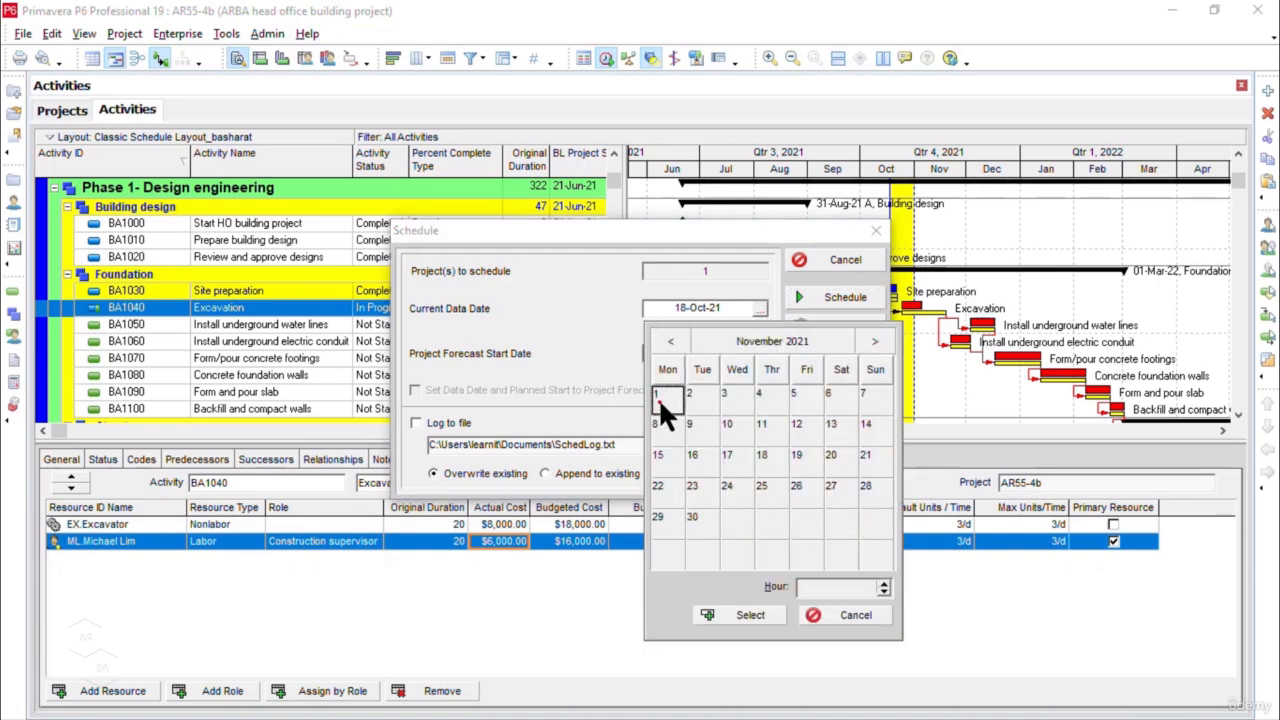
{"action": "left_click", "coordinate": [739, 608]}
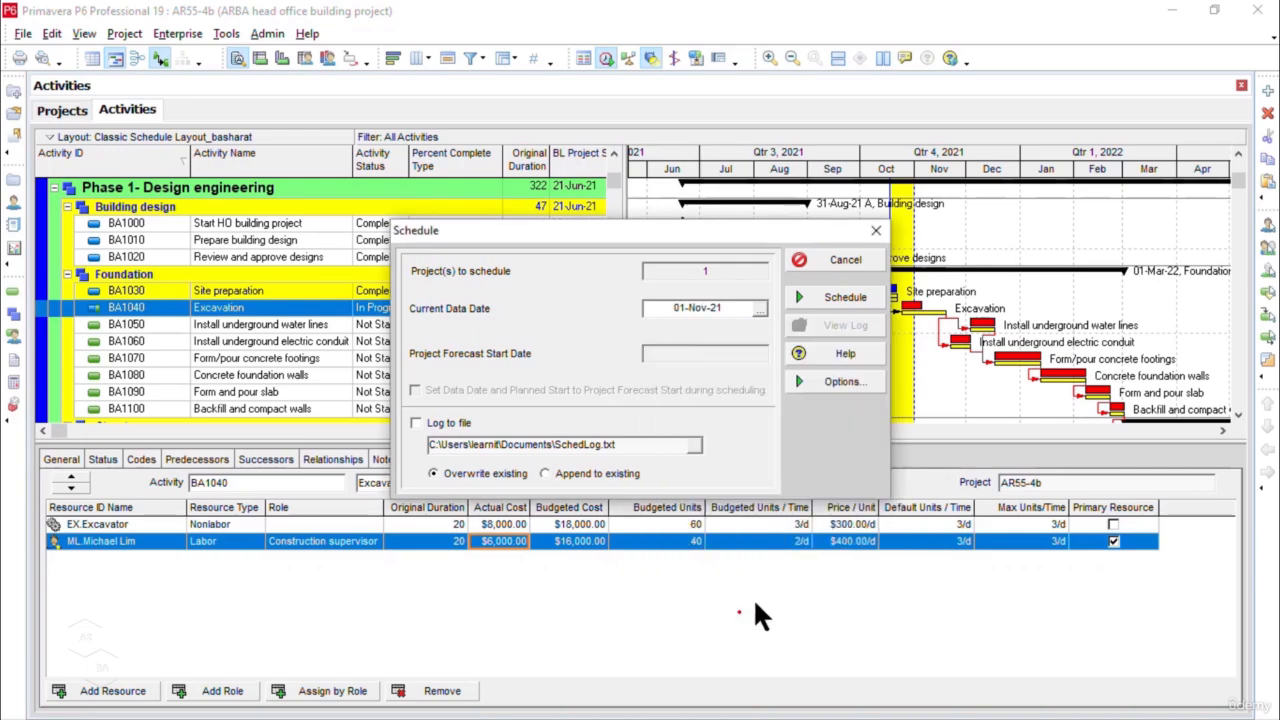
{"action": "left_click", "coordinate": [840, 298]}
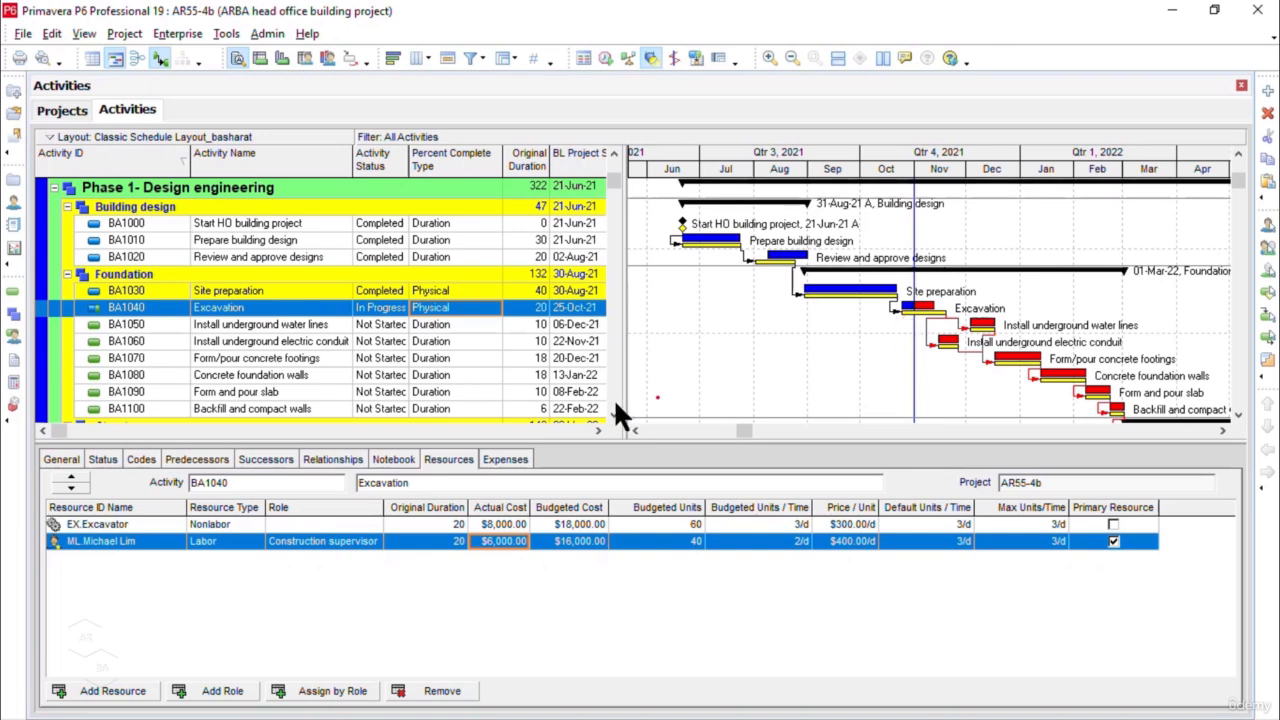
- Extend the progress spotlight on the Gantt chart from the data date to 15-Nov and check the highlighted activities
{"action": "left_click", "coordinate": [599, 431]}
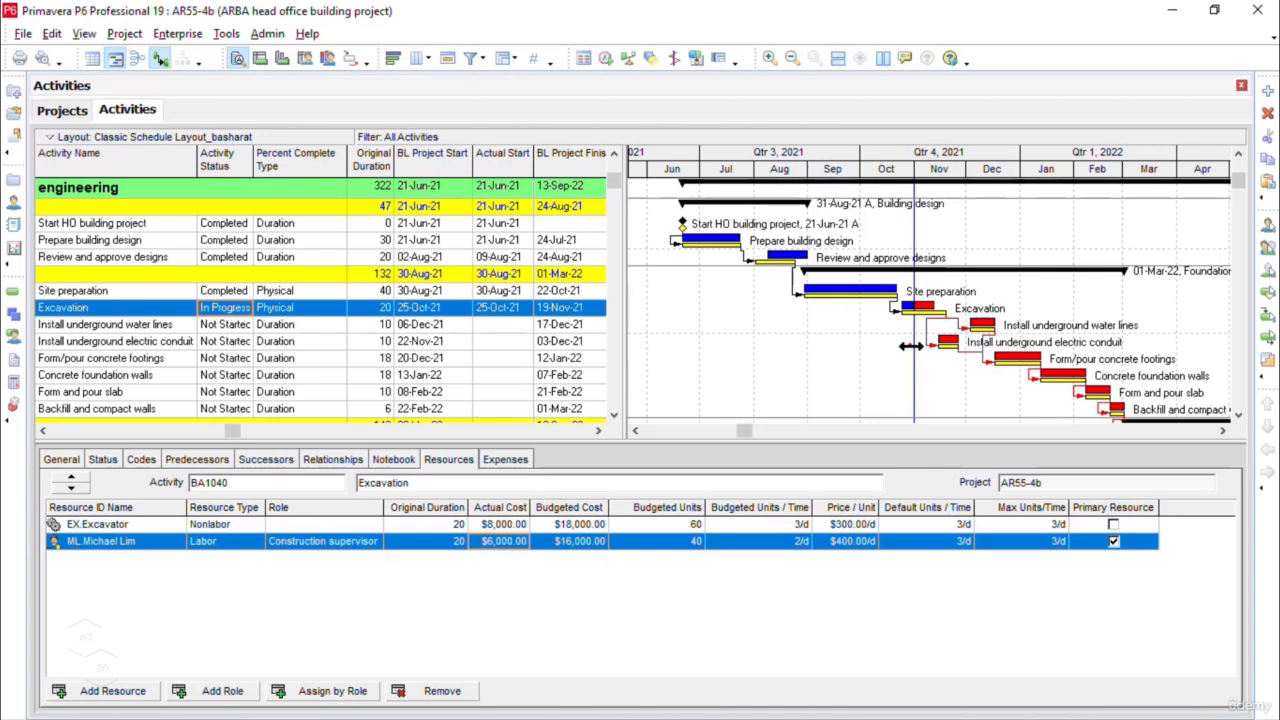
{"action": "left_click_drag", "start_coordinate": [911, 346], "coordinate": [934, 364]}
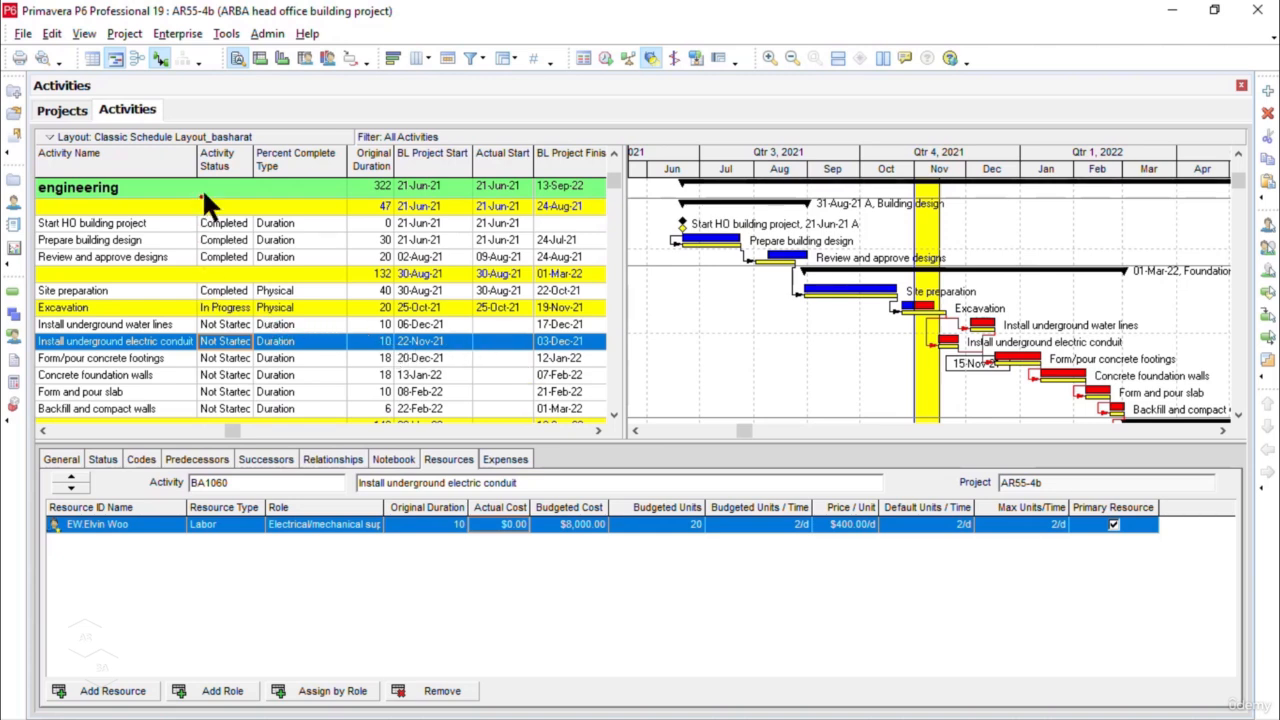
{"action": "left_click", "coordinate": [191, 307]}
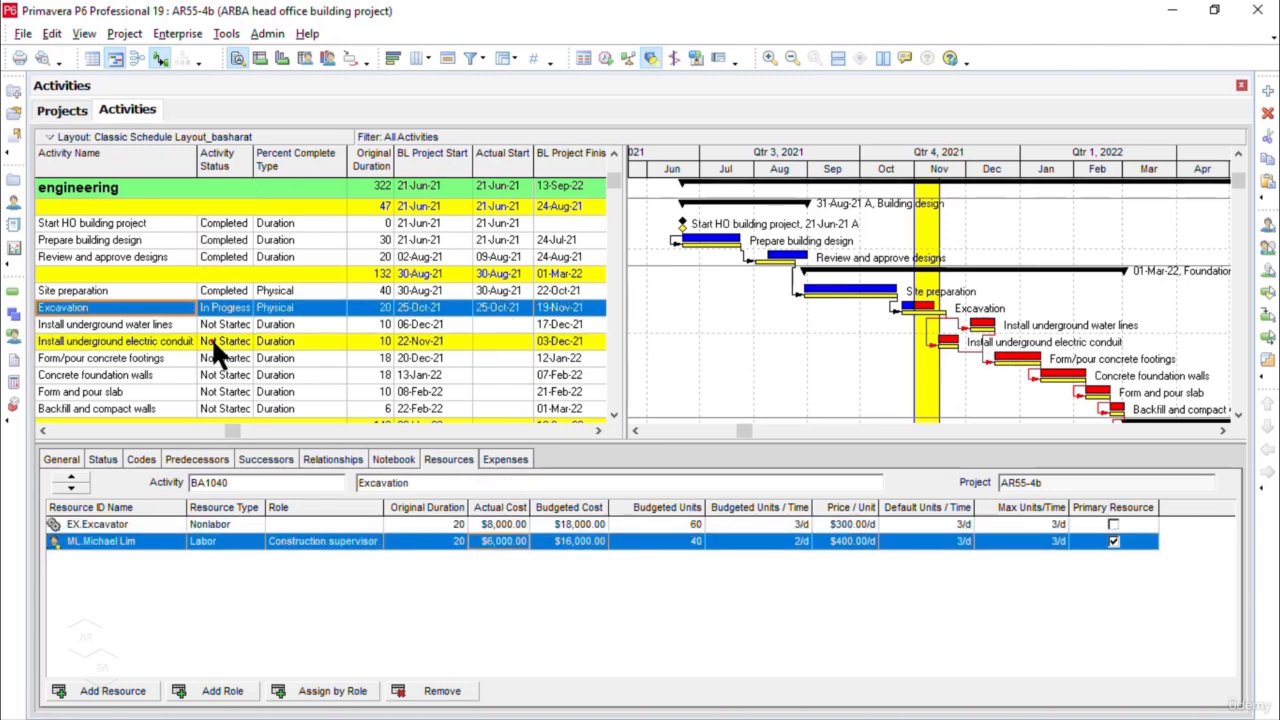
{"action": "left_click", "coordinate": [212, 341]}
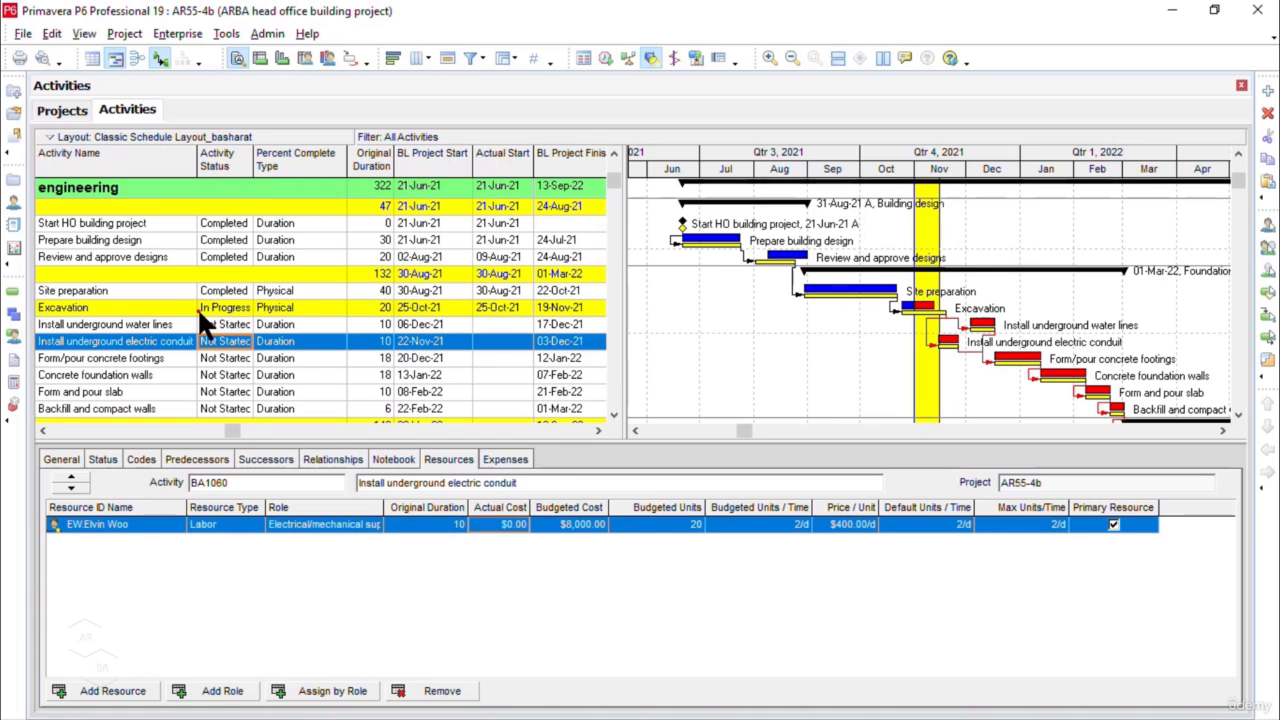
{"action": "left_click", "coordinate": [197, 307]}
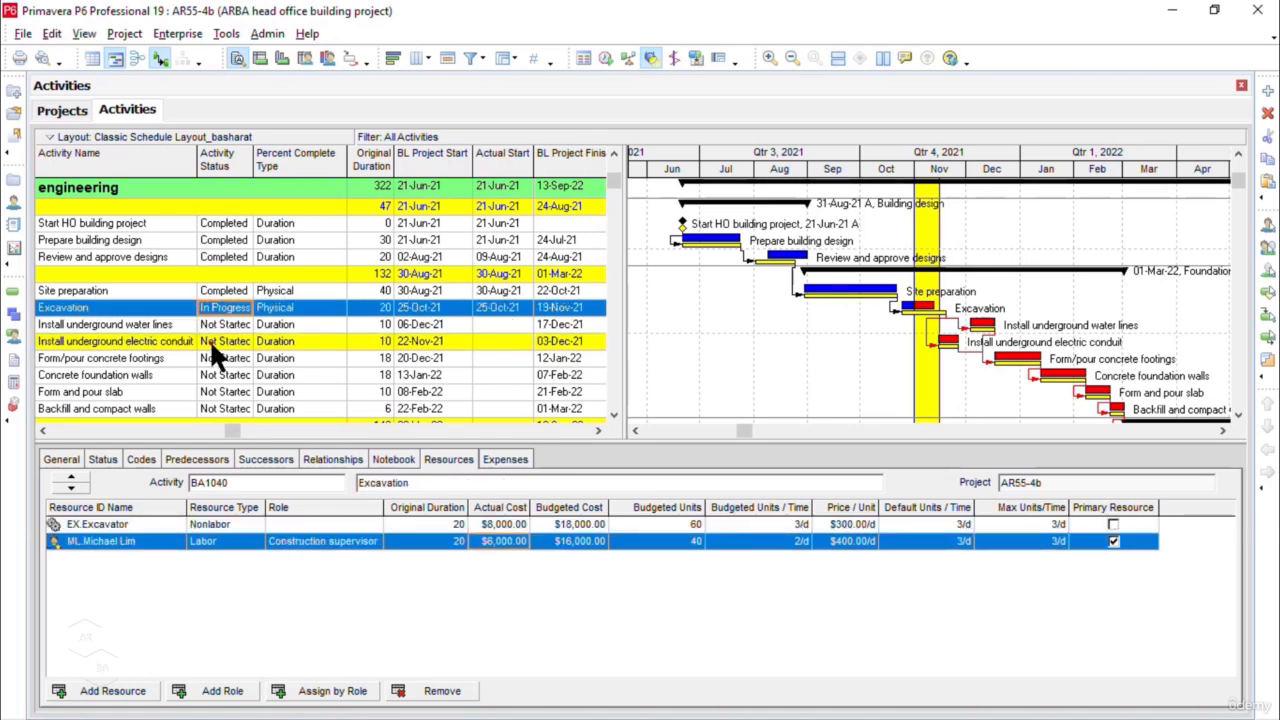
{"action": "left_click", "coordinate": [209, 339]}
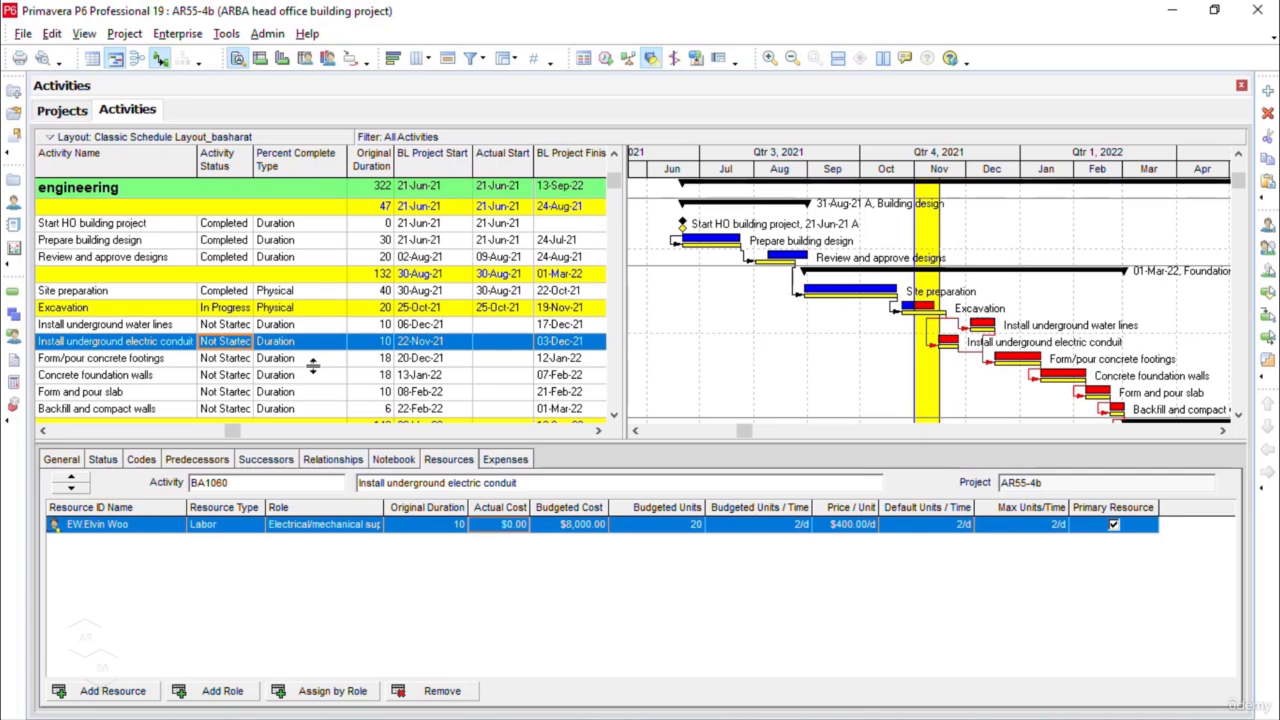
- Mark Excavation as finished with an actual finish date of 12-Nov-21 and review its resource costs
{"action": "left_click", "coordinate": [227, 310]}
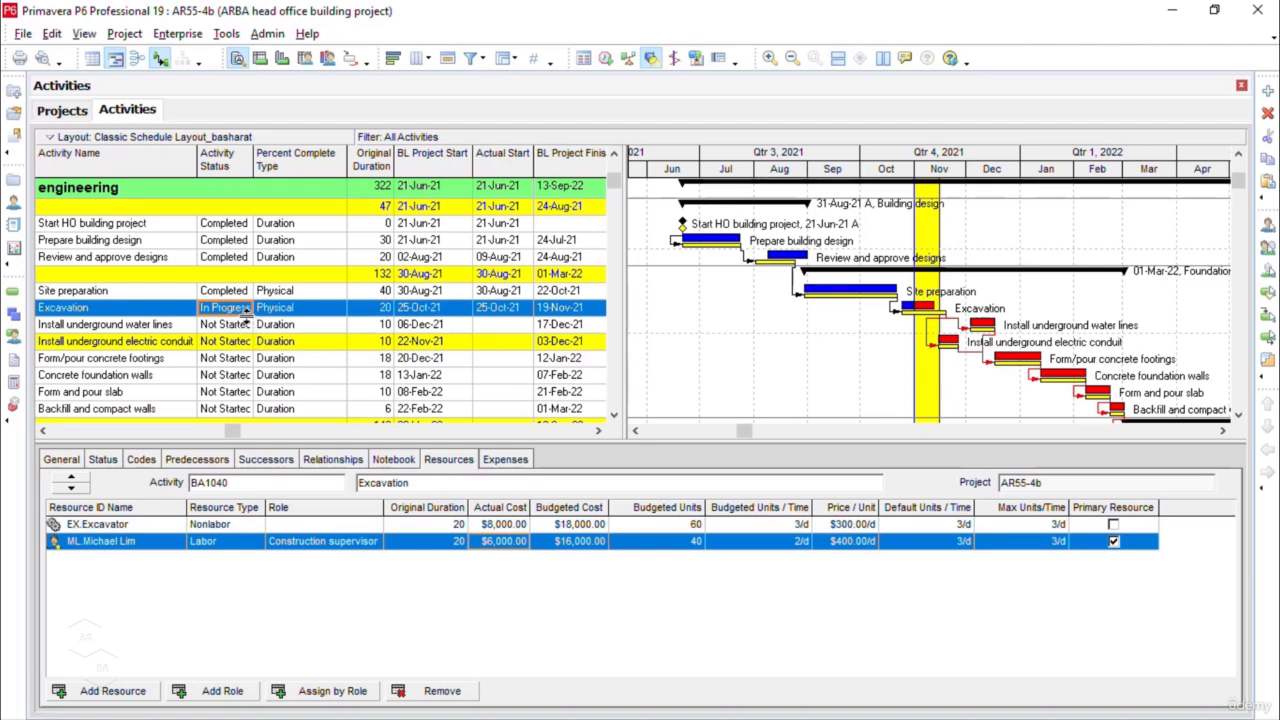
{"action": "left_click", "coordinate": [103, 459]}
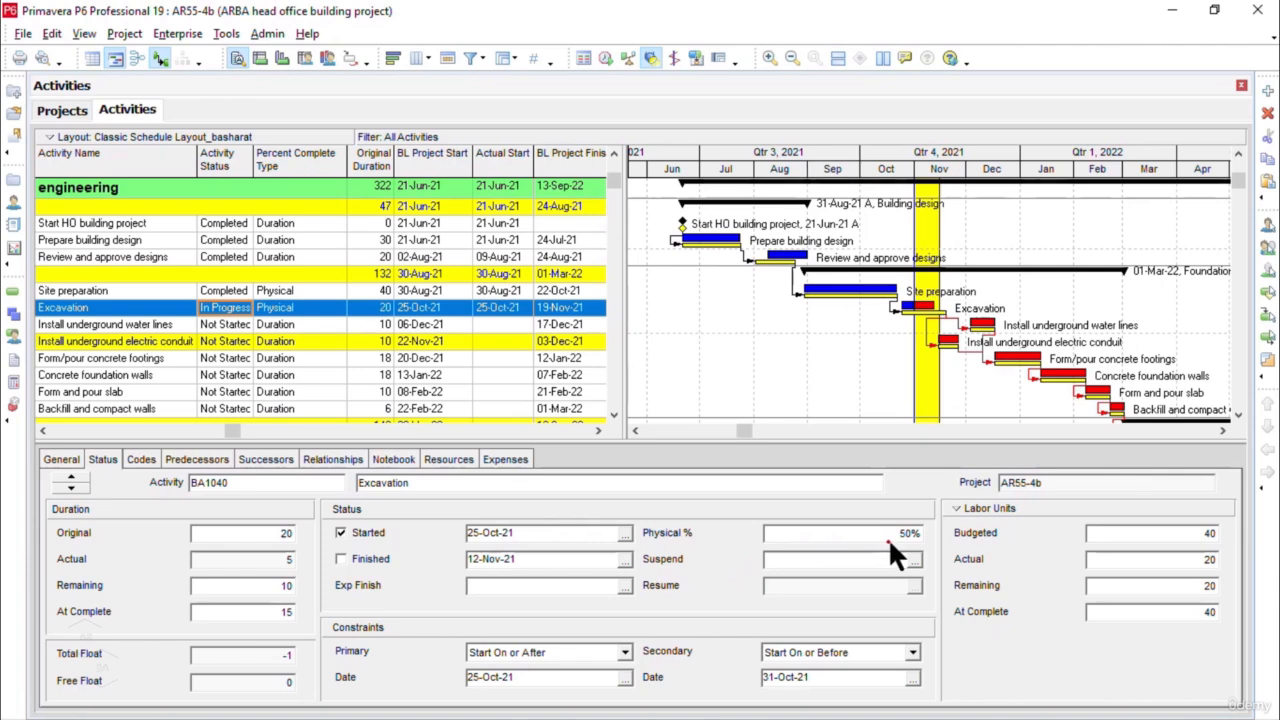
{"action": "left_click", "coordinate": [341, 559]}
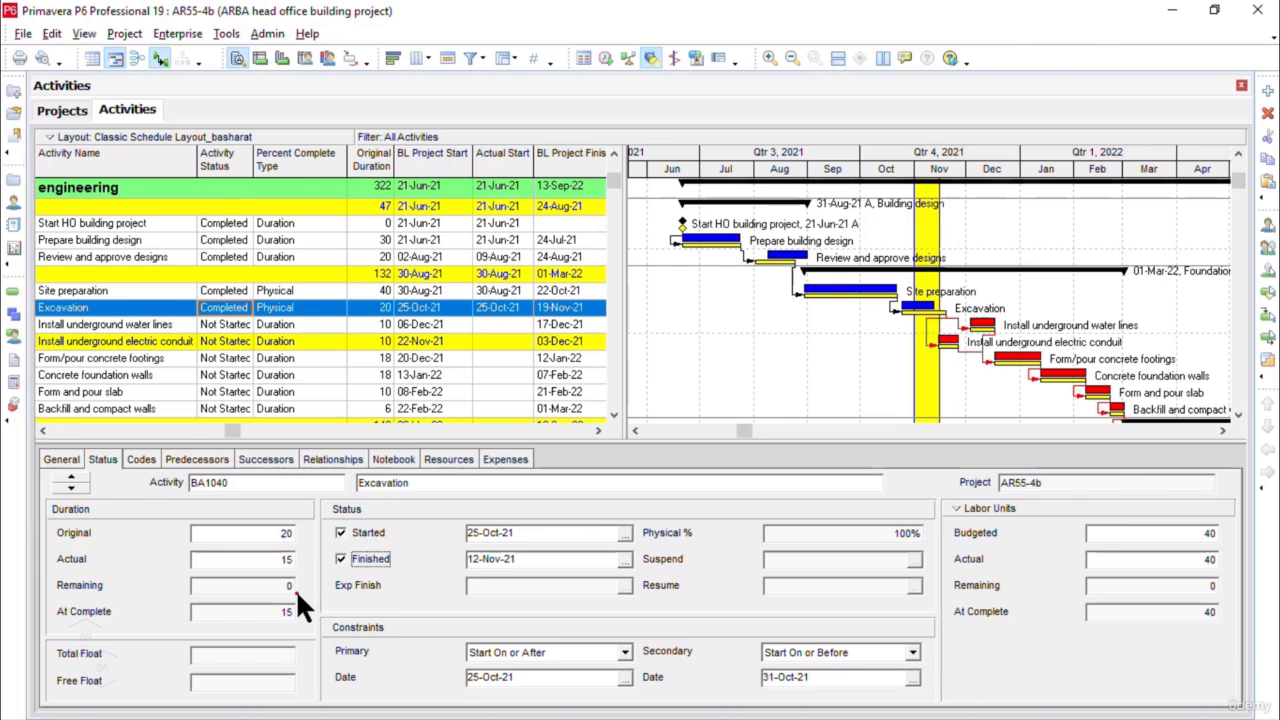
{"action": "left_click", "coordinate": [447, 465]}
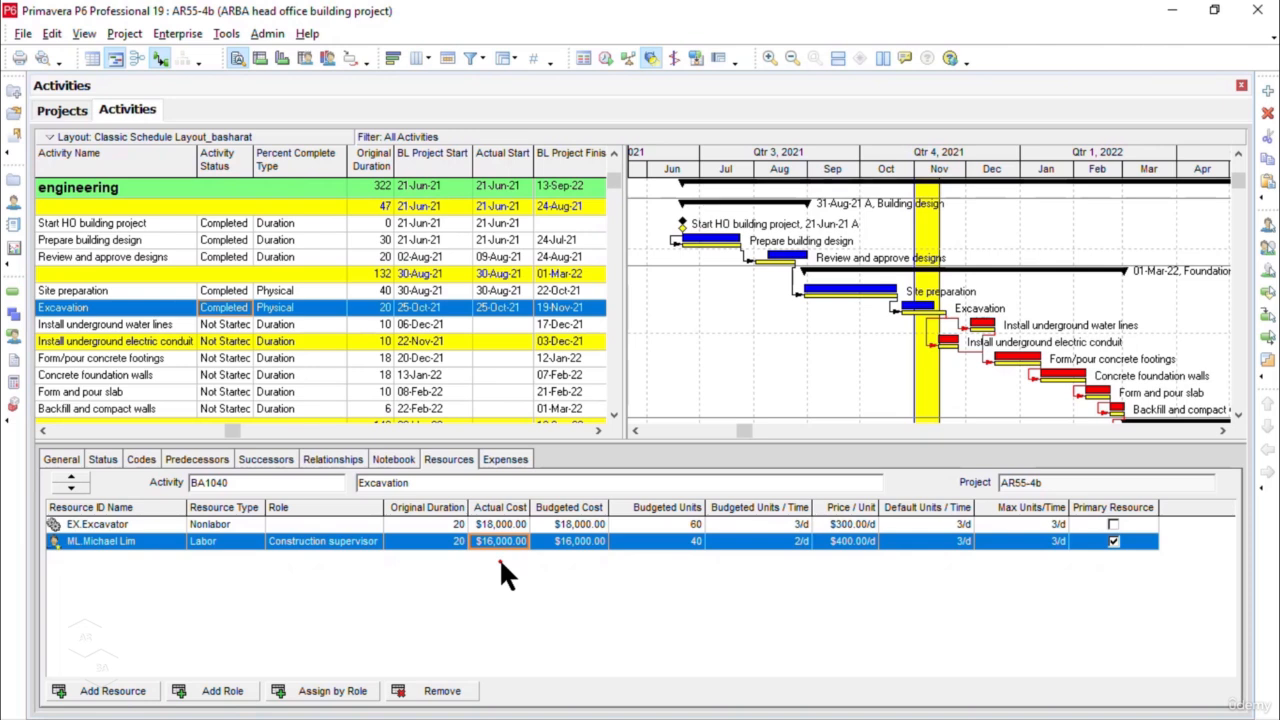
- Mark Install underground electric conduit as started on 15-Nov-21 and set its duration percent complete to 10%
{"action": "left_click", "coordinate": [166, 339]}
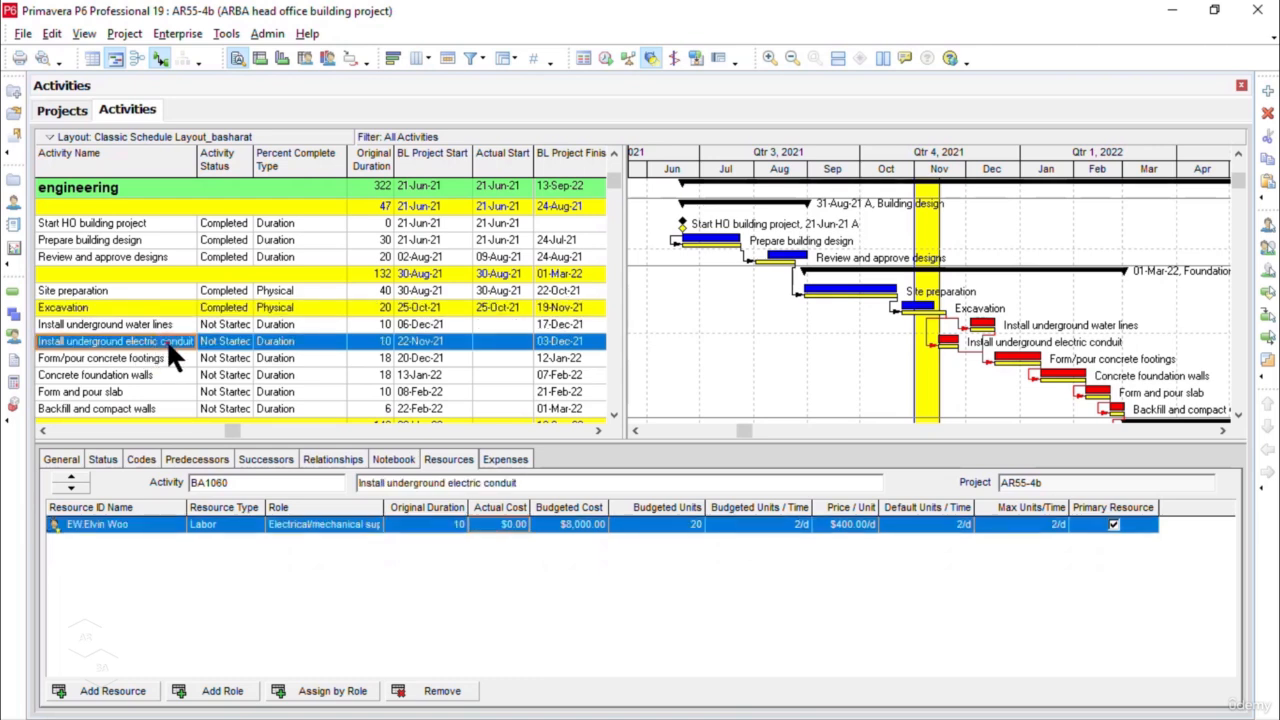
{"action": "left_click", "coordinate": [102, 459]}
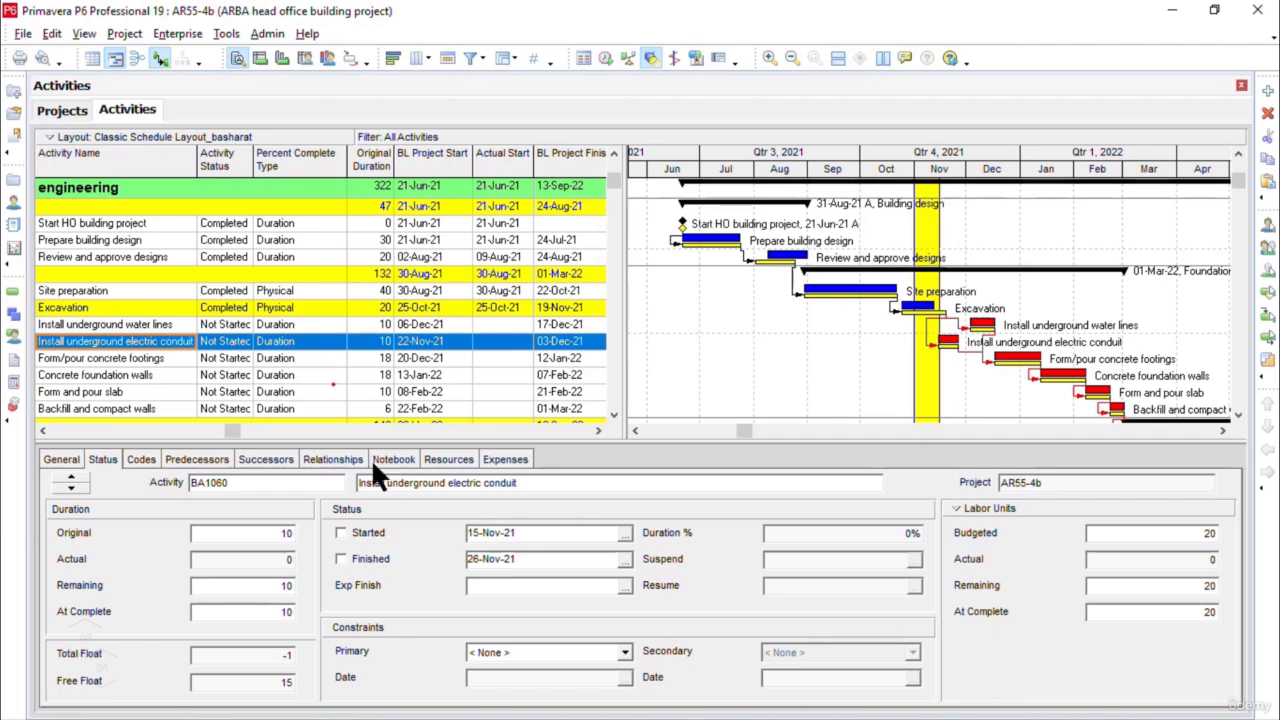
{"action": "left_click", "coordinate": [342, 532]}
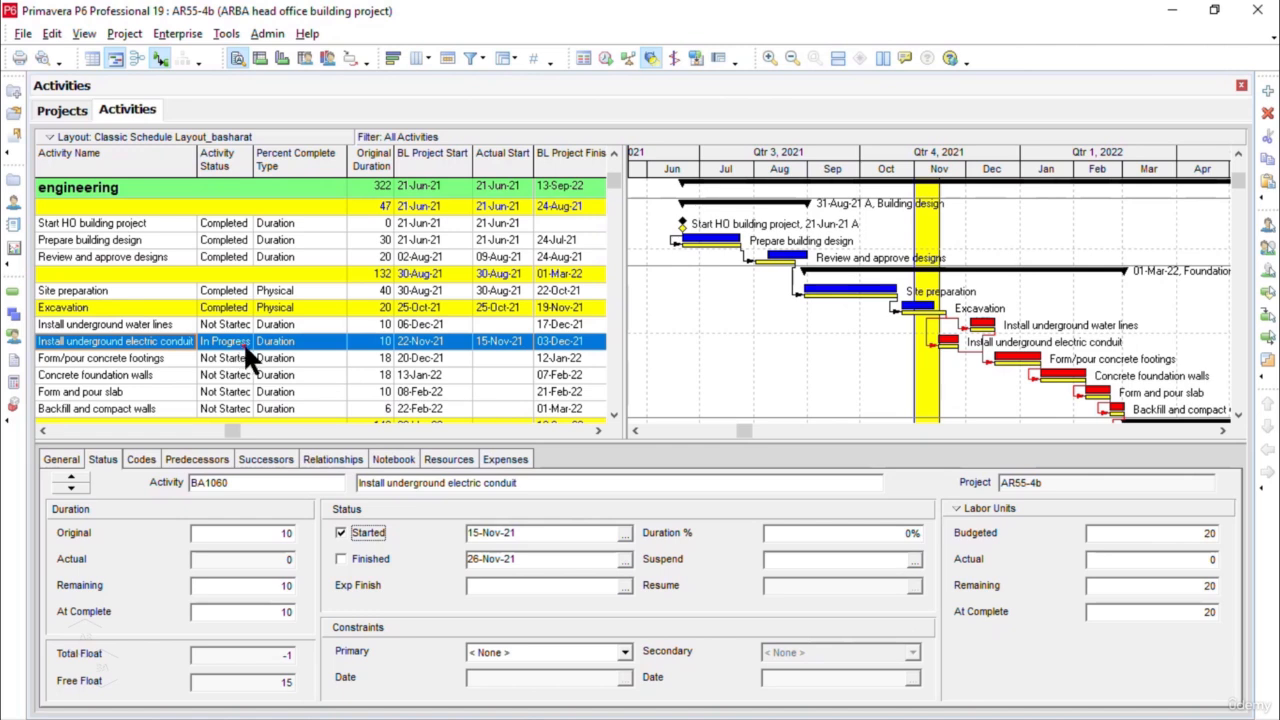
{"action": "left_click", "coordinate": [911, 537]}
{"action": "left_click_drag", "start_coordinate": [824, 538], "coordinate": [744, 538]}
{"action": "type", "text": "10"}
{"action": "key", "text": "Return"}
{"action": "left_click", "coordinate": [367, 586]}
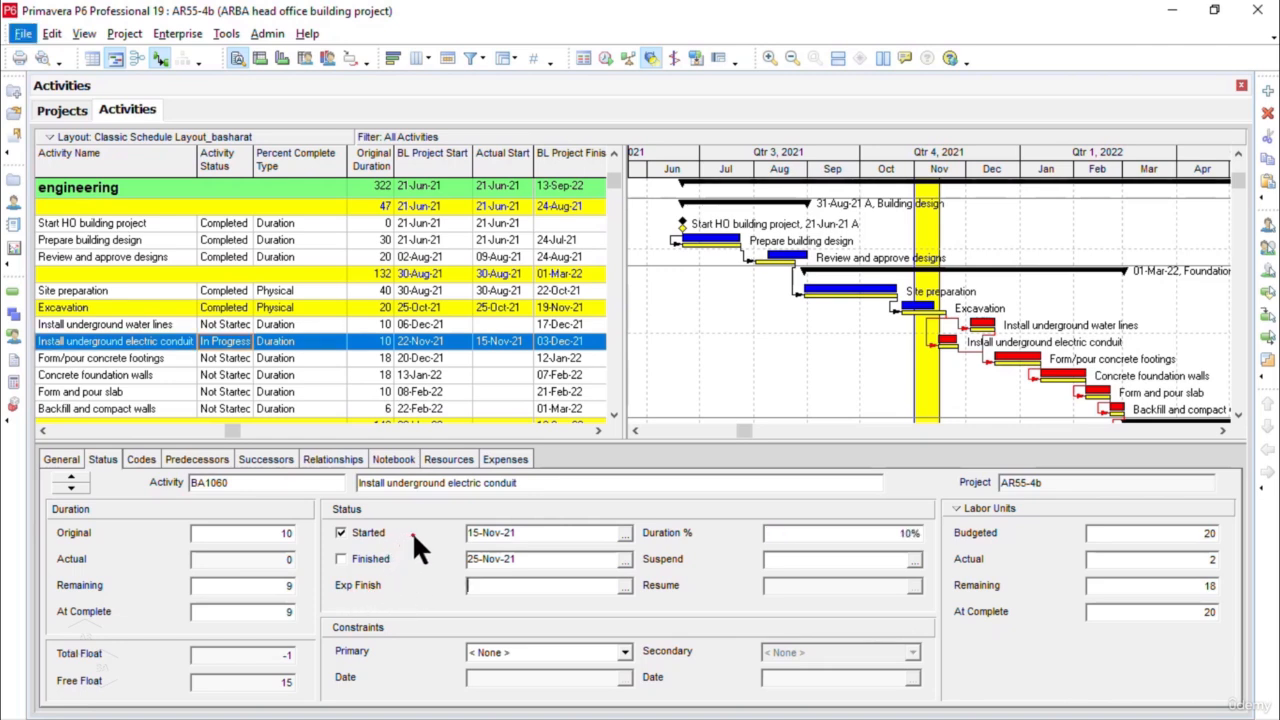
- Set the current data date to 15-Nov-21 and reschedule the project
{"action": "left_click", "coordinate": [226, 34]}
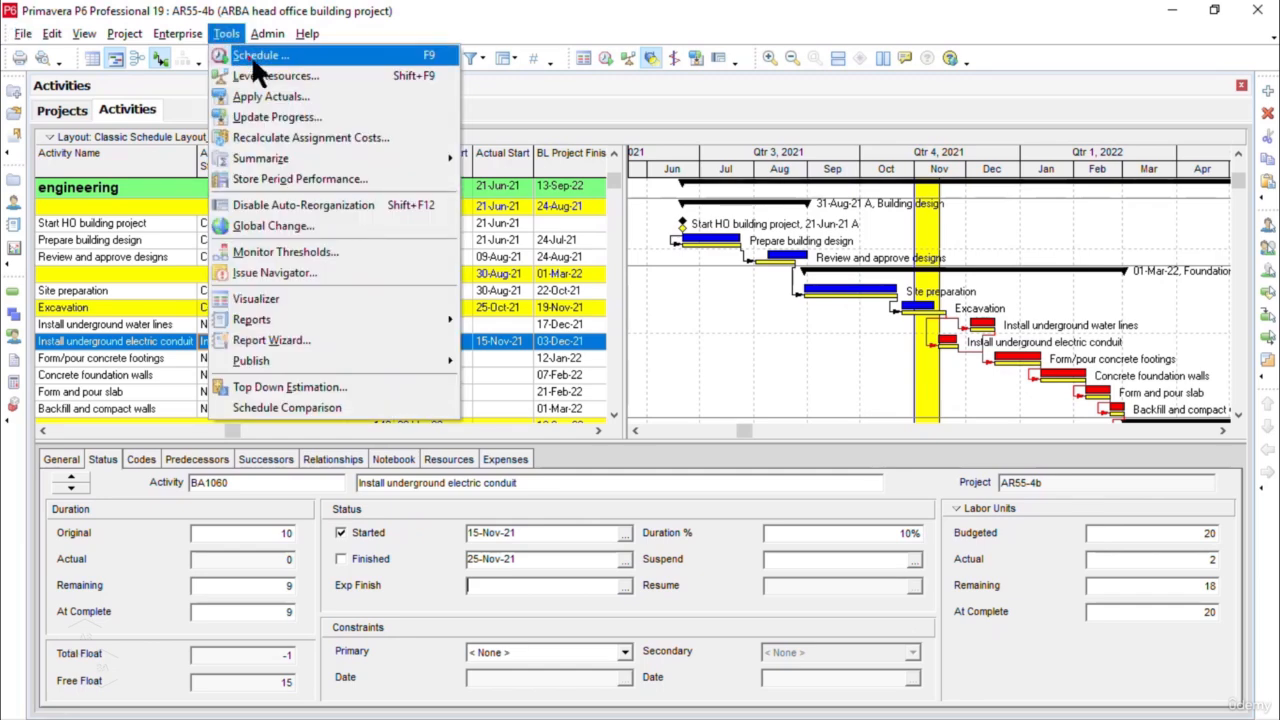
{"action": "left_click", "coordinate": [394, 57]}
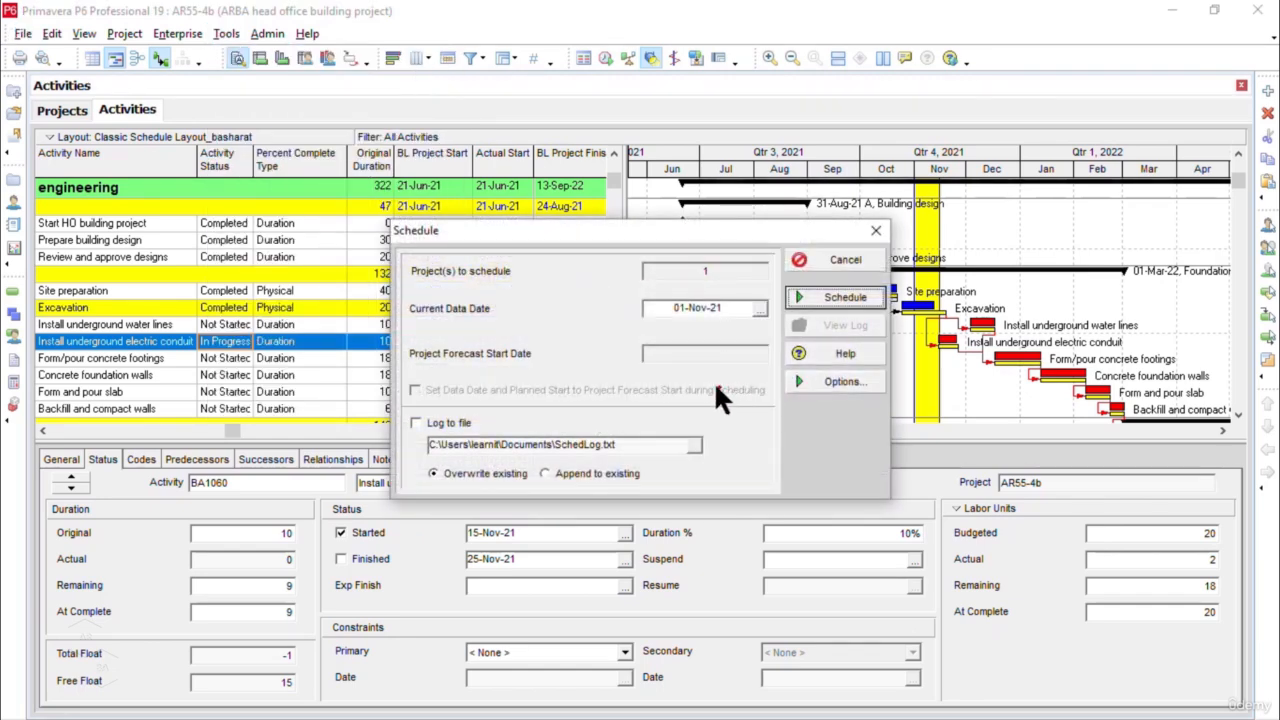
{"action": "left_click", "coordinate": [761, 309]}
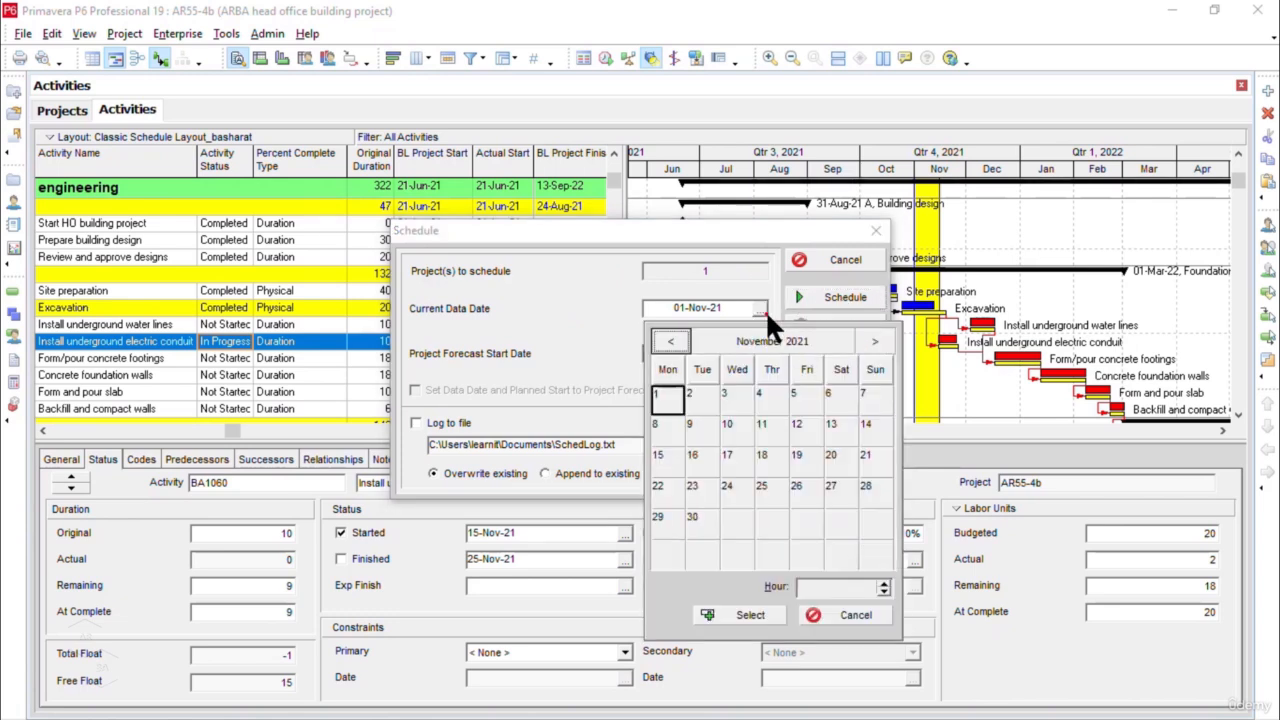
{"action": "left_click", "coordinate": [659, 451]}
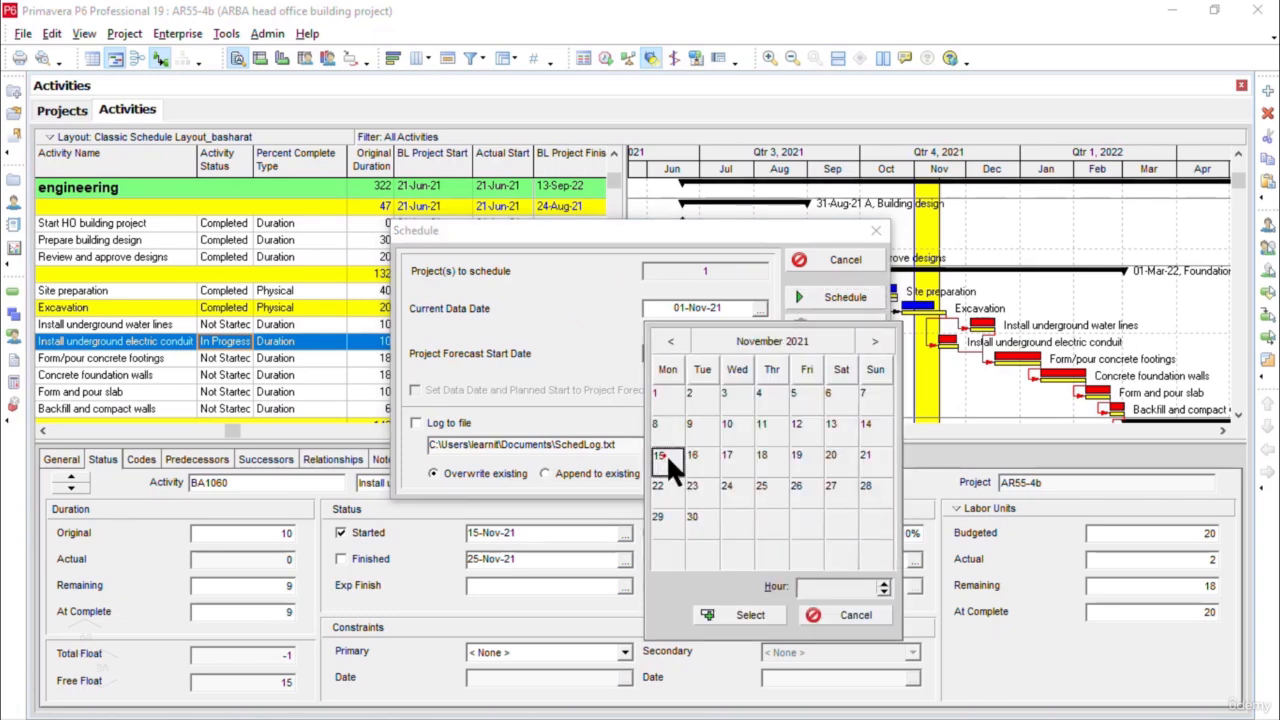
{"action": "left_click", "coordinate": [742, 612]}
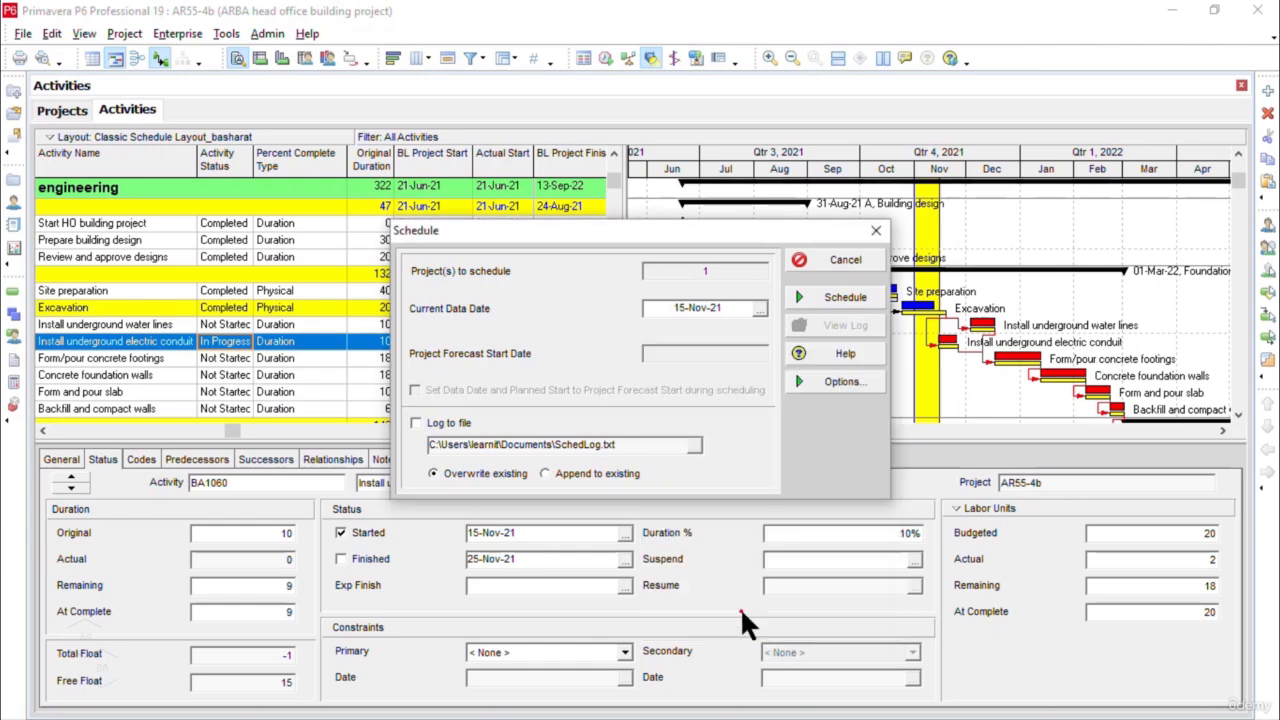
{"action": "left_click", "coordinate": [835, 297]}
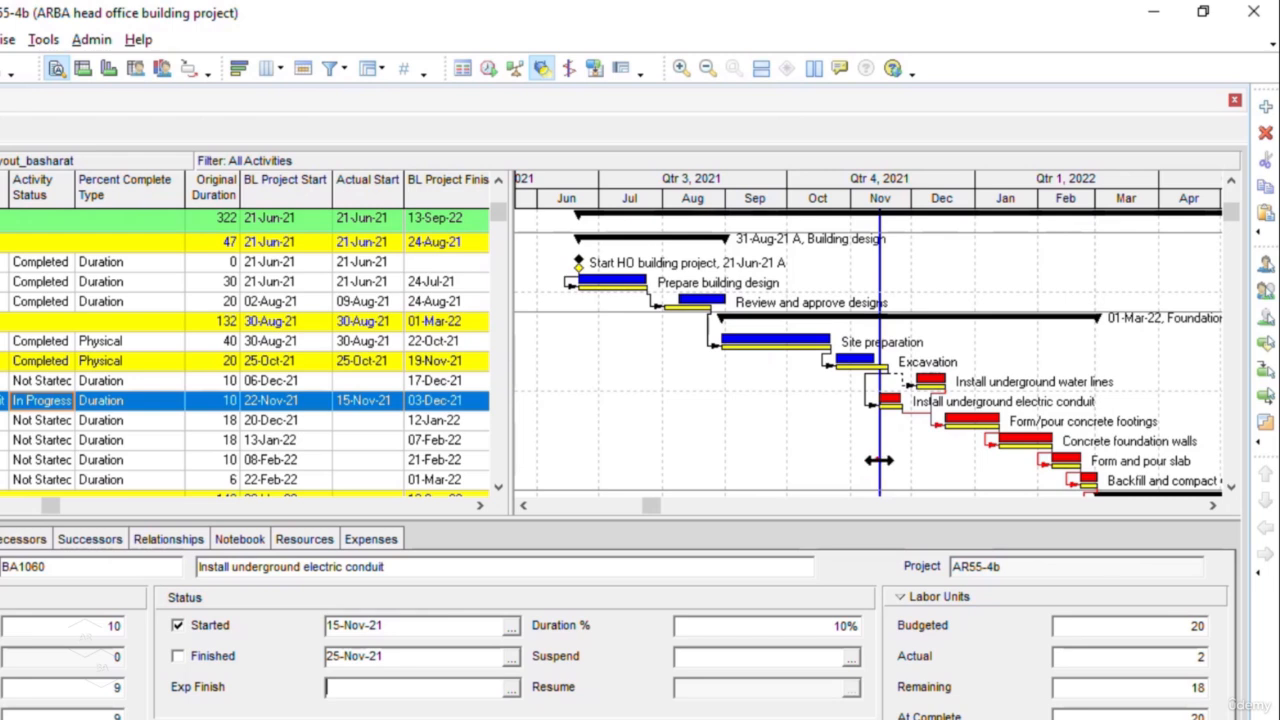
- Examine the status fields and assigned resources of Form and pour slab
{"action": "left_click", "coordinate": [878, 460]}
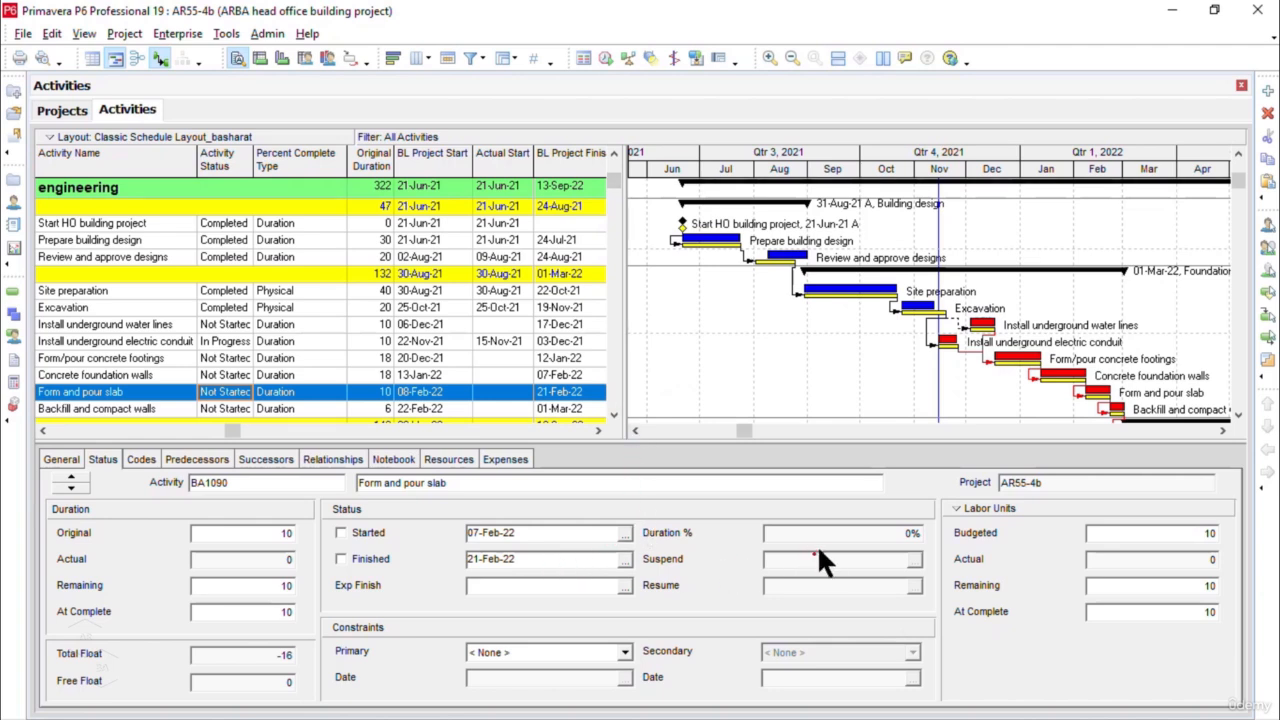
{"action": "left_click", "coordinate": [848, 530]}
{"action": "left_click", "coordinate": [446, 460]}
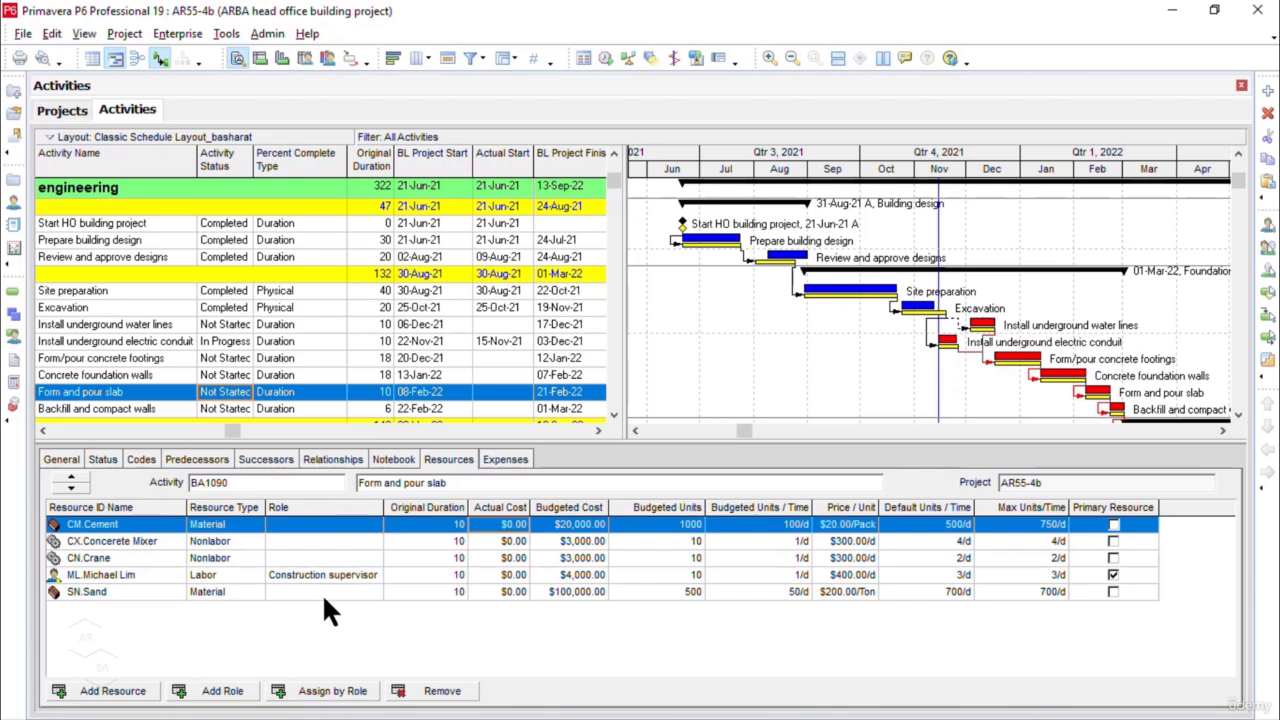
{"action": "left_click", "coordinate": [102, 459]}
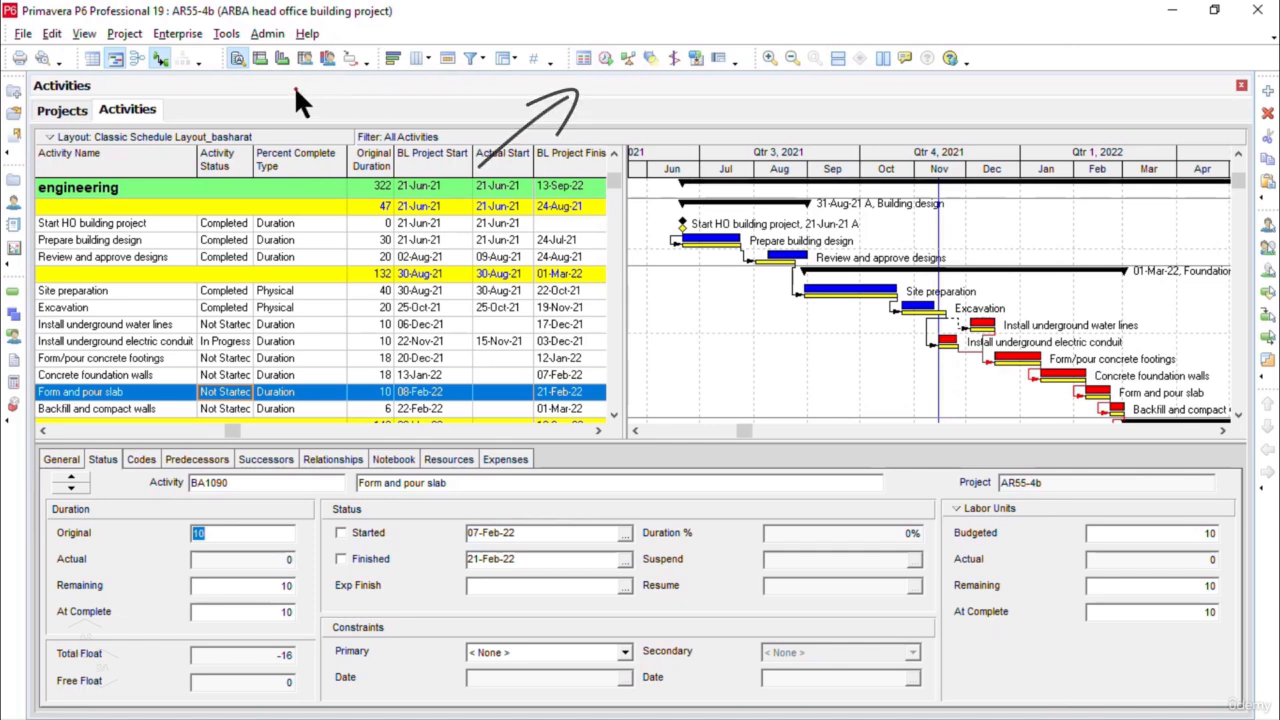
- Show the progress line on the Gantt chart
{"action": "left_click", "coordinate": [227, 36]}
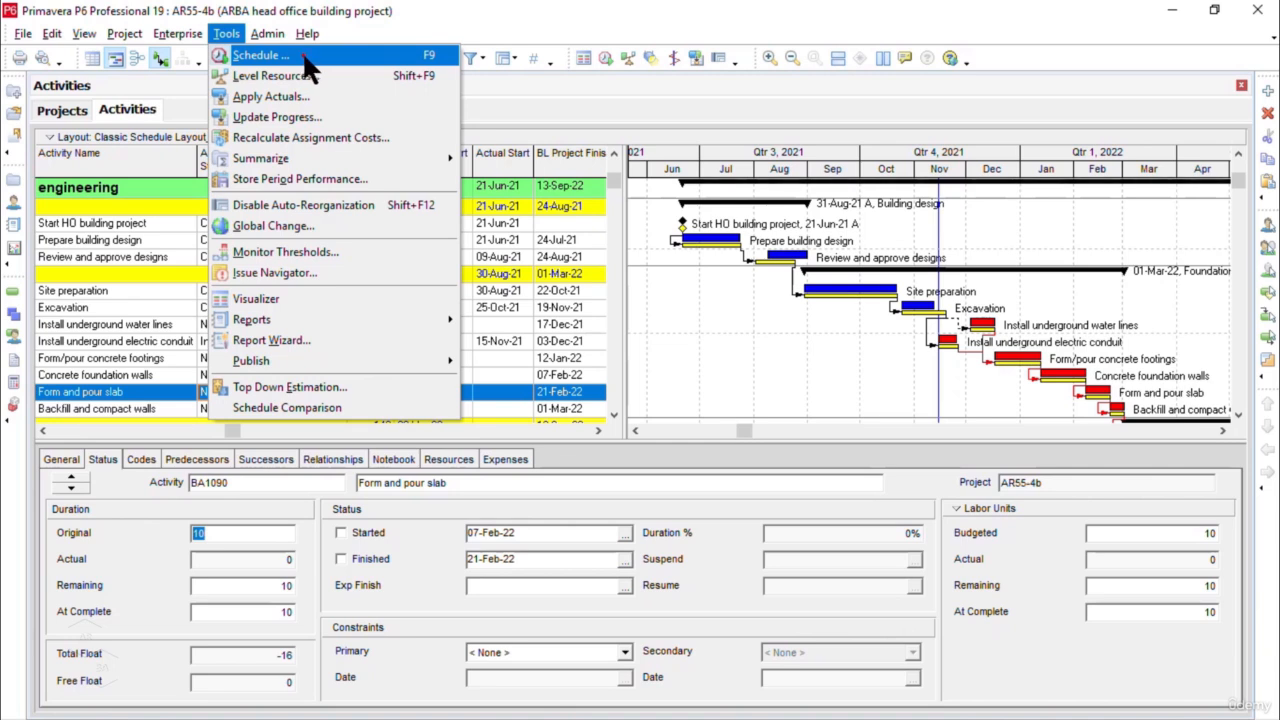
{"action": "left_click", "coordinate": [677, 356]}
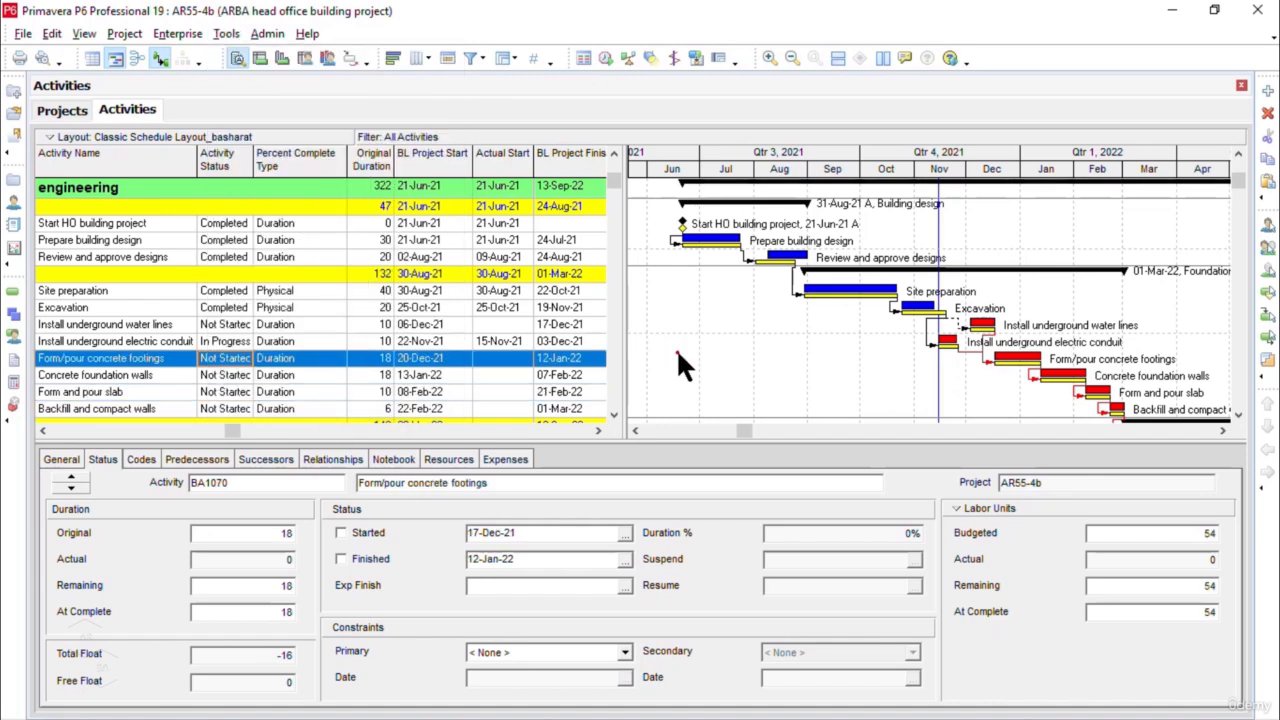
{"action": "left_click", "coordinate": [674, 58]}
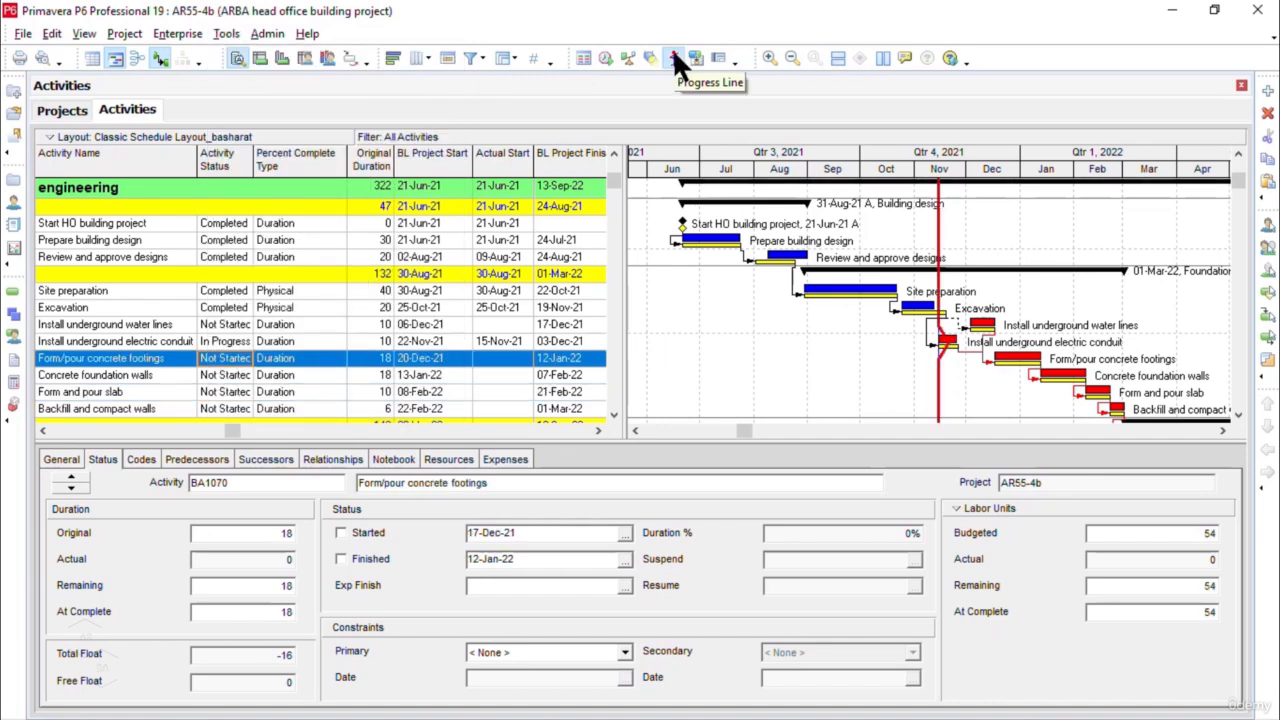